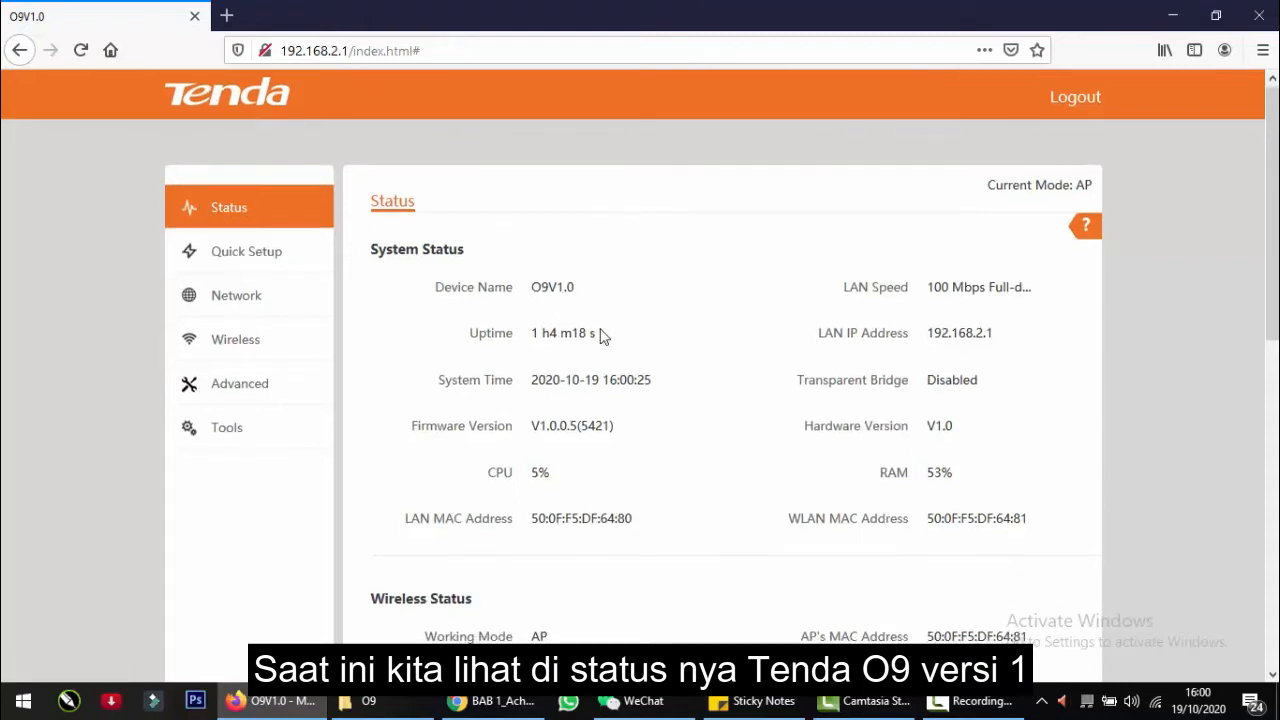
pyautogui.scroll(-1, 580, 336)
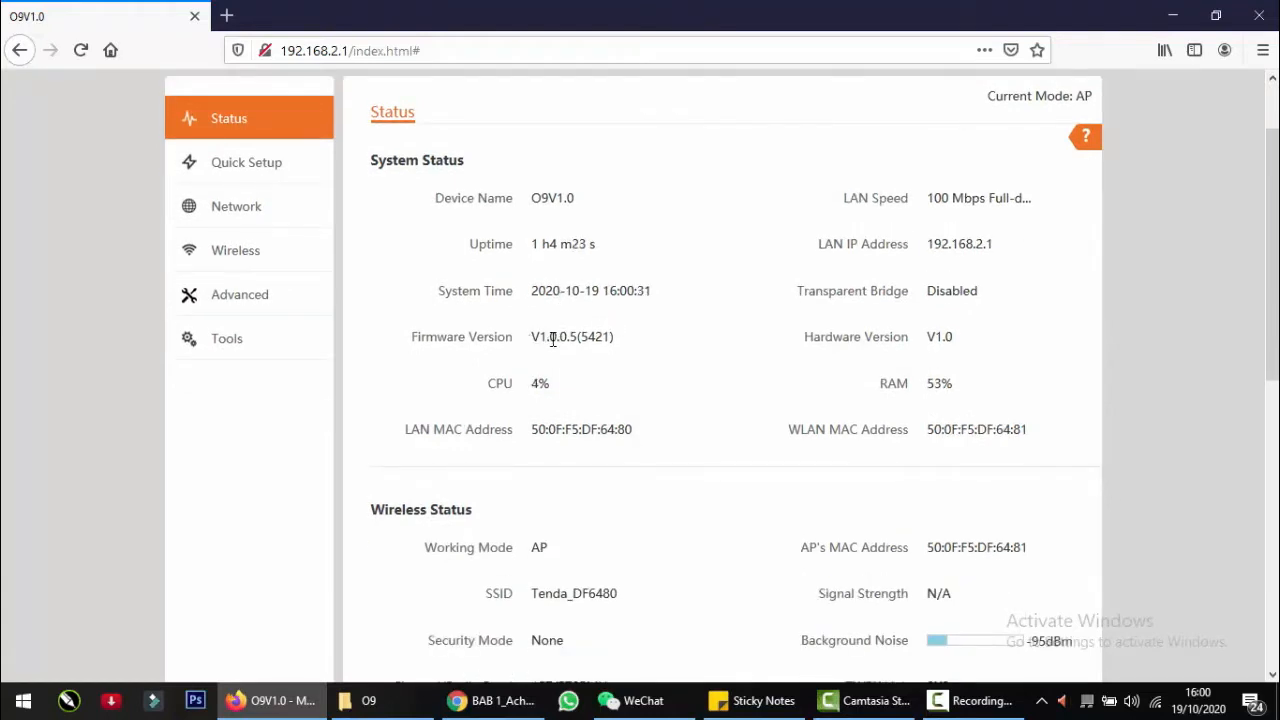
pyautogui.moveTo(559, 339); pyautogui.dragTo(531, 338)
pyautogui.hotkey('shift', 'Right')
pyautogui.hotkey('shift', 'Right')
pyautogui.hotkey('shift', 'Right')
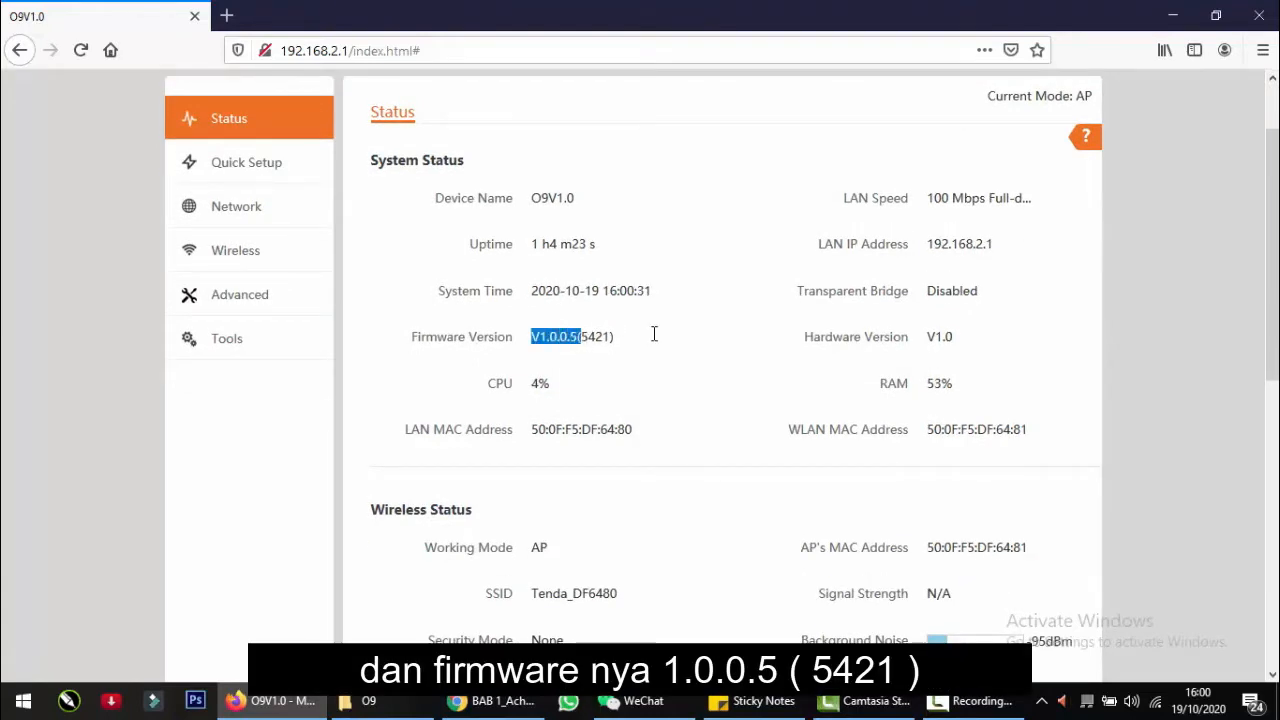
pyautogui.click(576, 380)
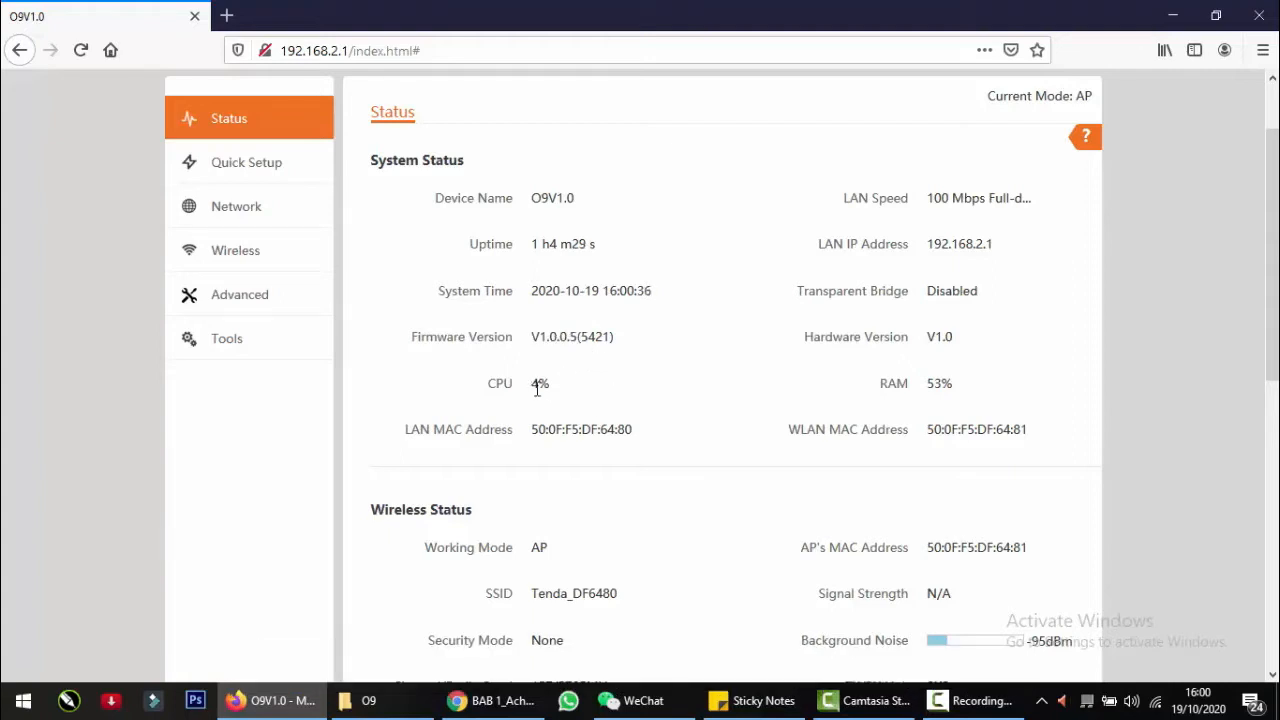
pyautogui.moveTo(563, 390); pyautogui.dragTo(530, 386)
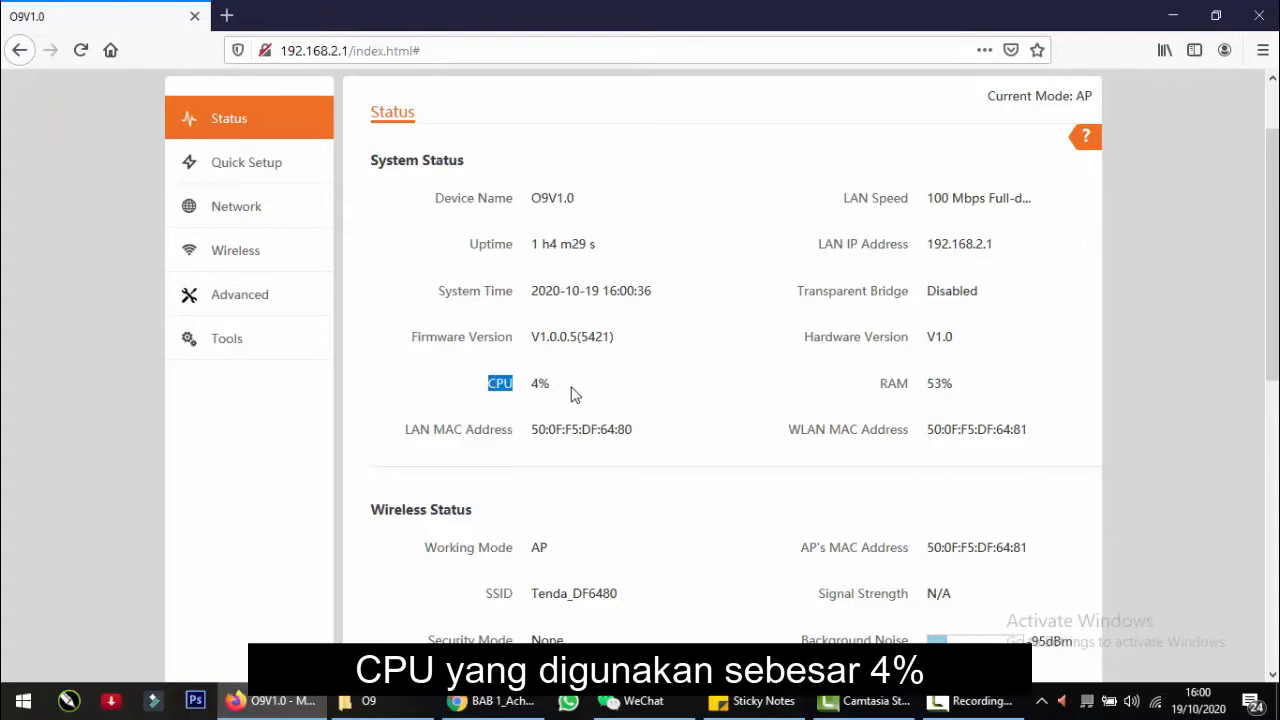
pyautogui.click(547, 388)
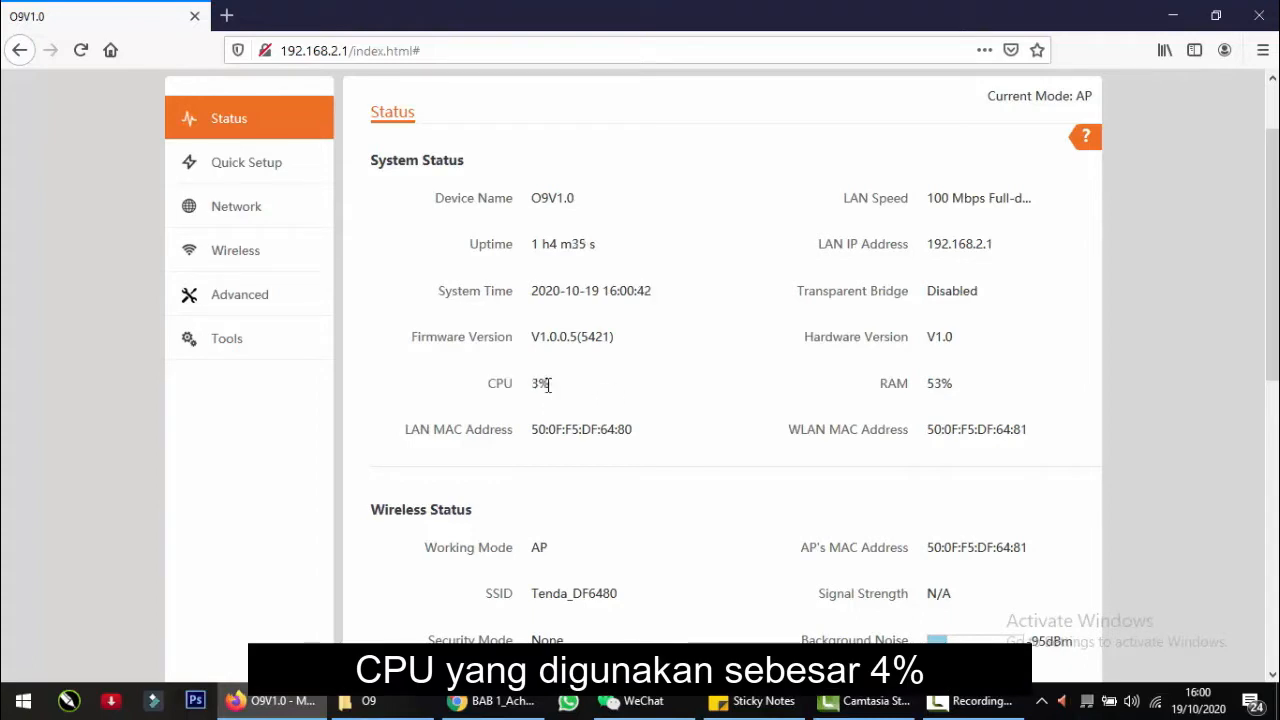
pyautogui.doubleClick(540, 384)
pyautogui.click(561, 384)
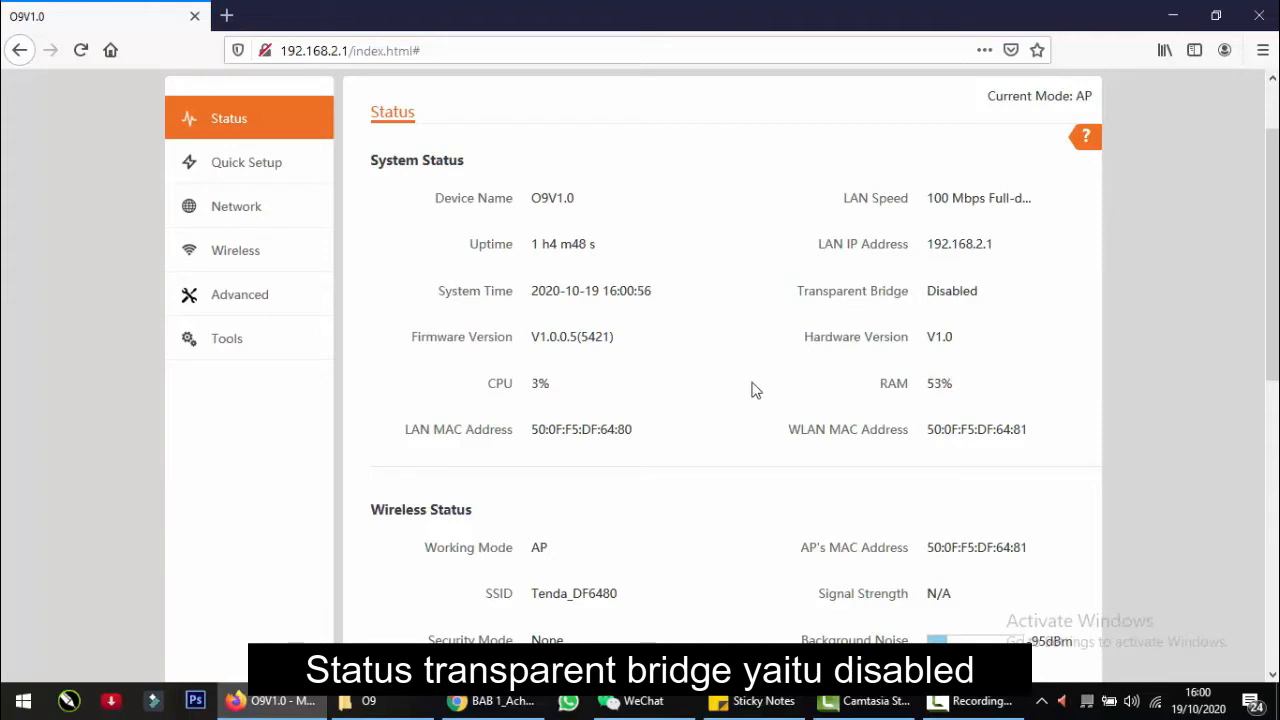
pyautogui.scroll(-3, 763, 375)
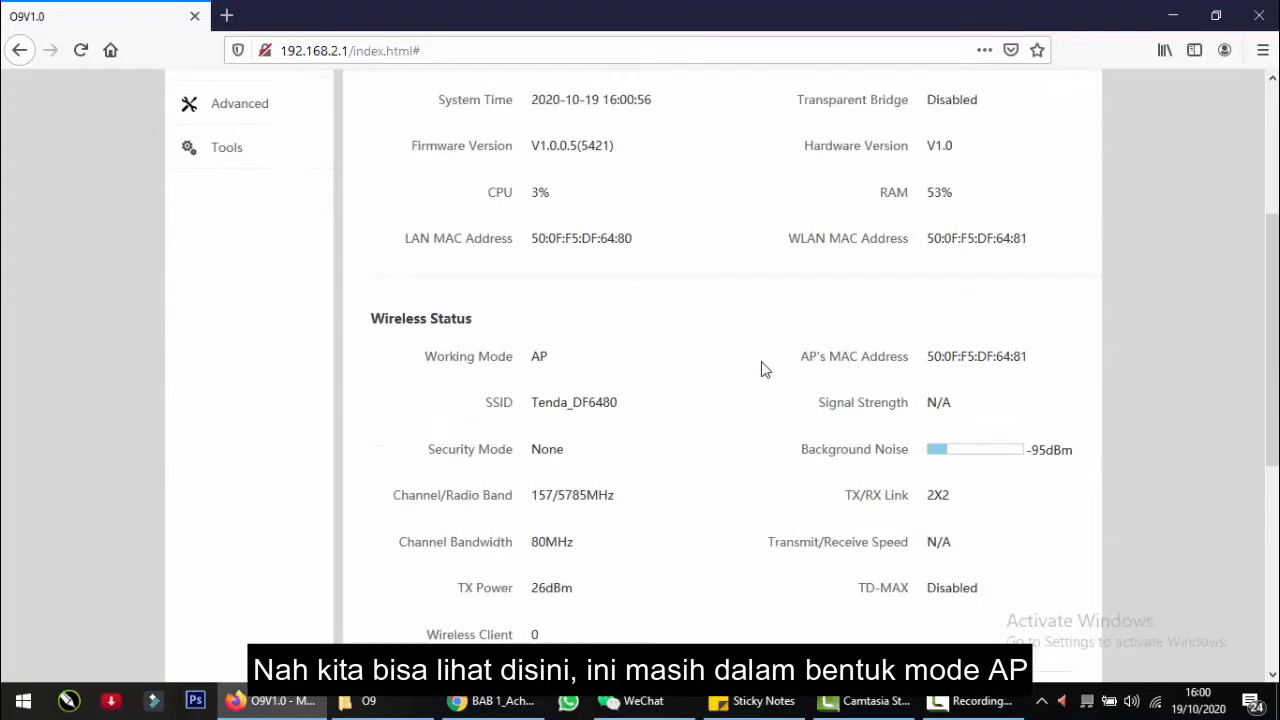
pyautogui.scroll(2, 762, 370)
pyautogui.scroll(-1, 712, 417)
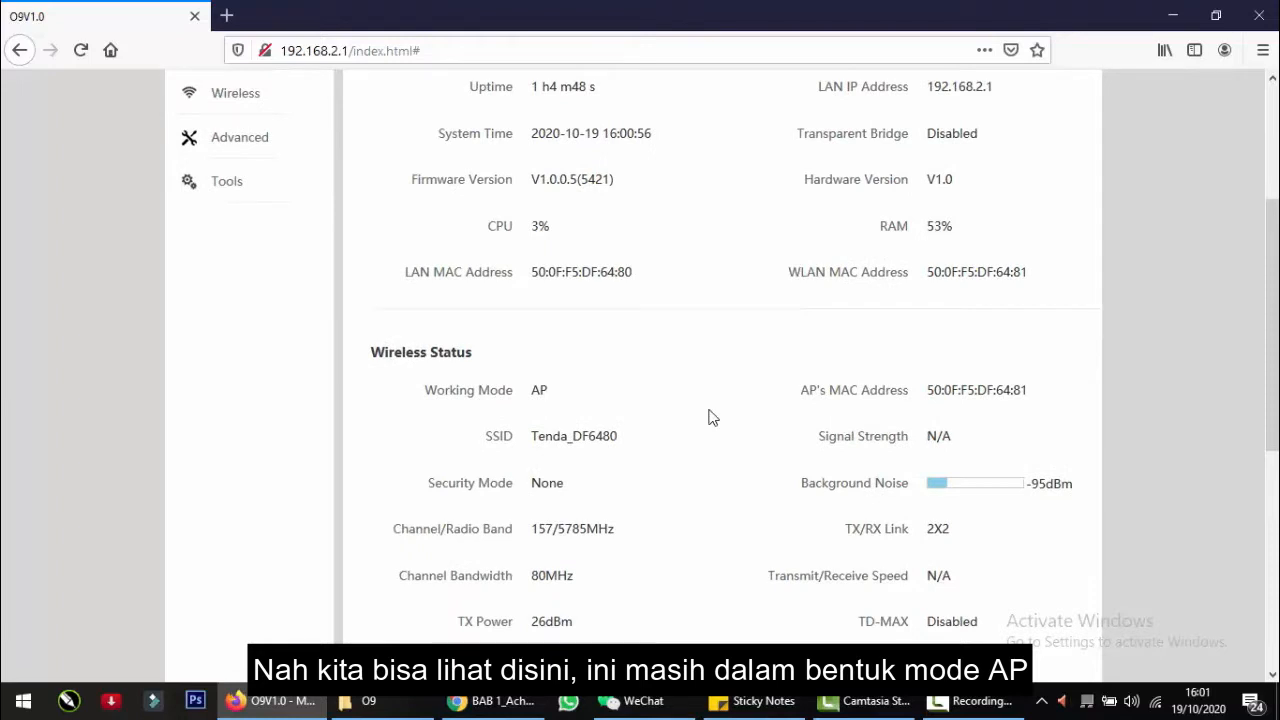
pyautogui.scroll(-1, 709, 417)
pyautogui.scroll(-5, 712, 416)
pyautogui.scroll(3, 267, 266)
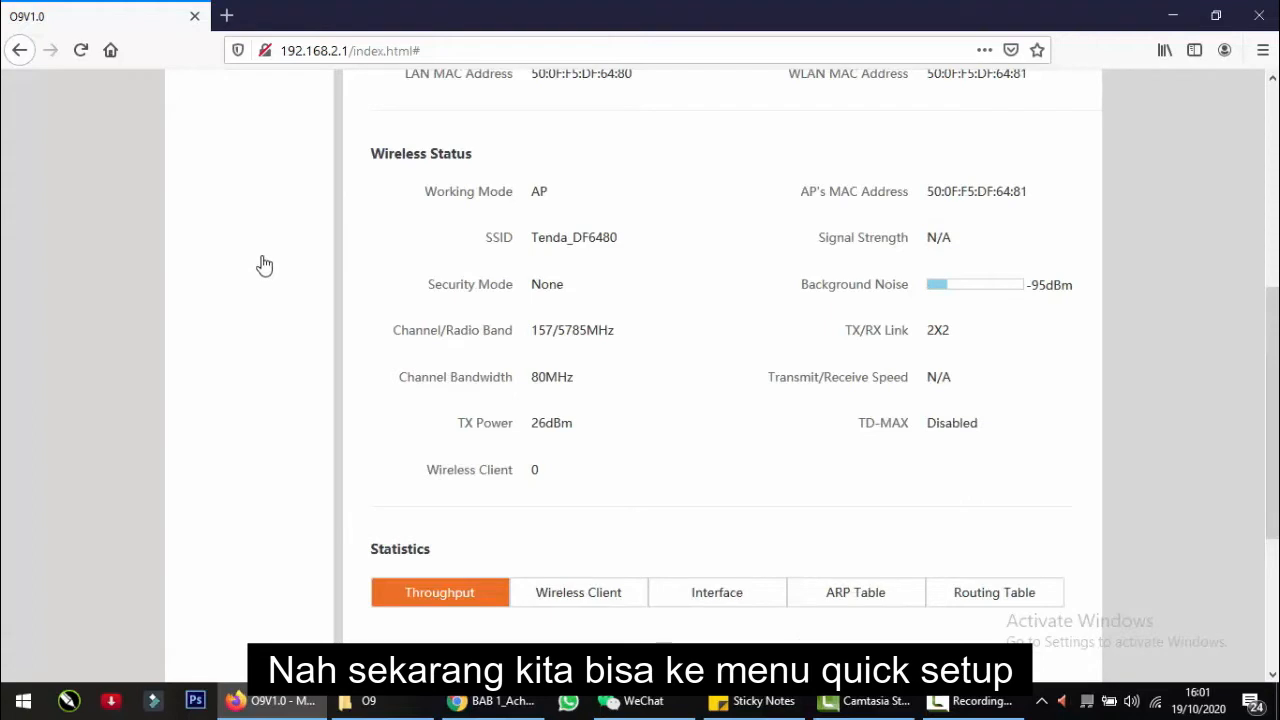
pyautogui.scroll(5, 266, 264)
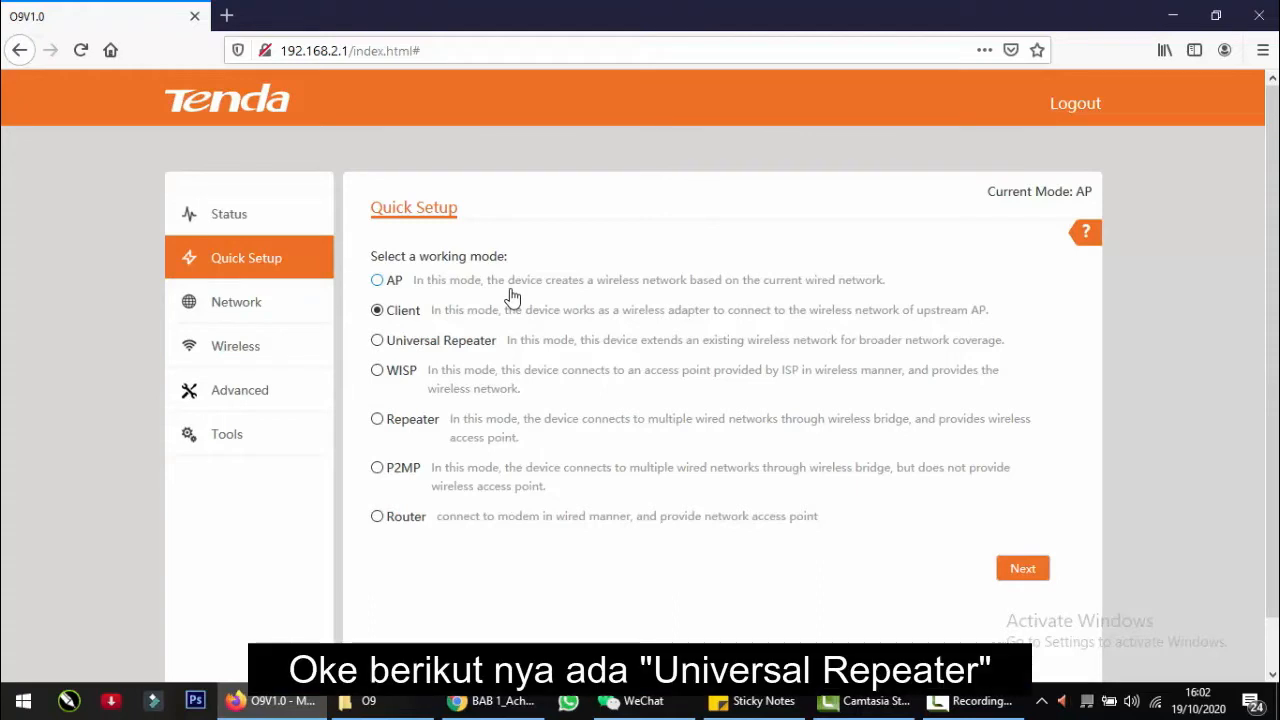
# - Try the AP, Universal Repeater, WISP, Repeater, P2MP and Router modes, ending back on AP
pyautogui.click(378, 280)
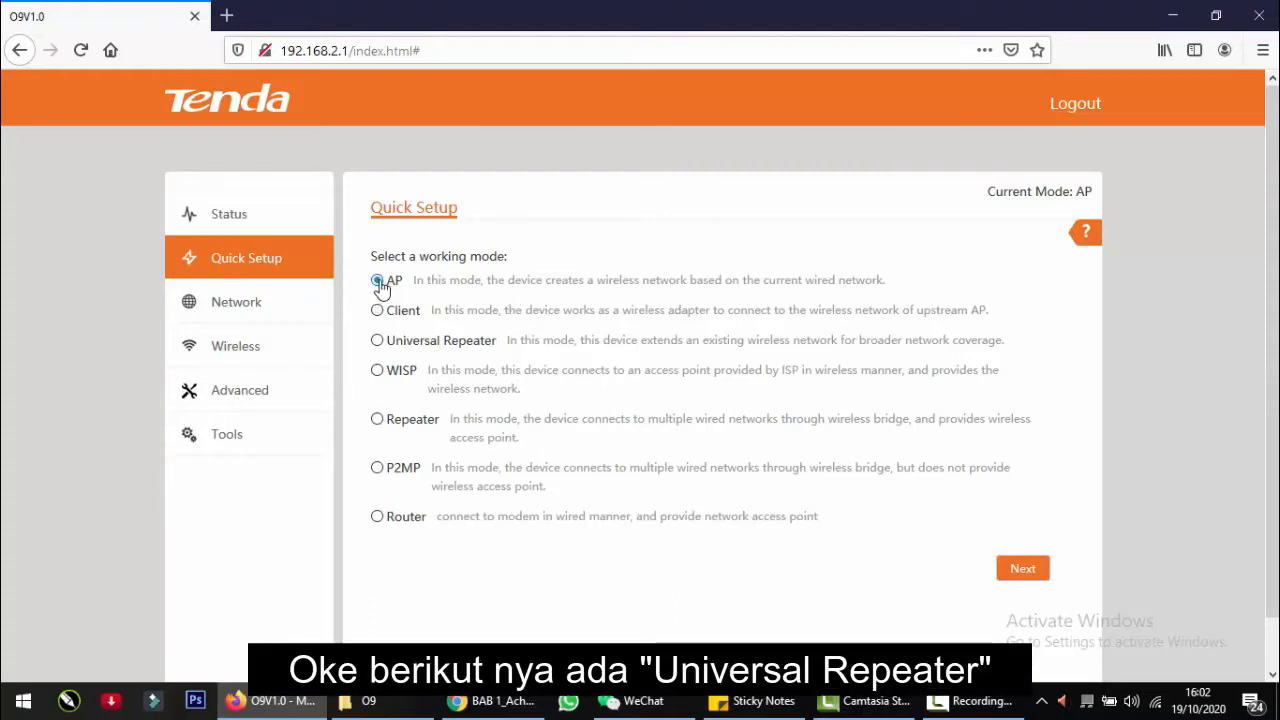
pyautogui.click(409, 346)
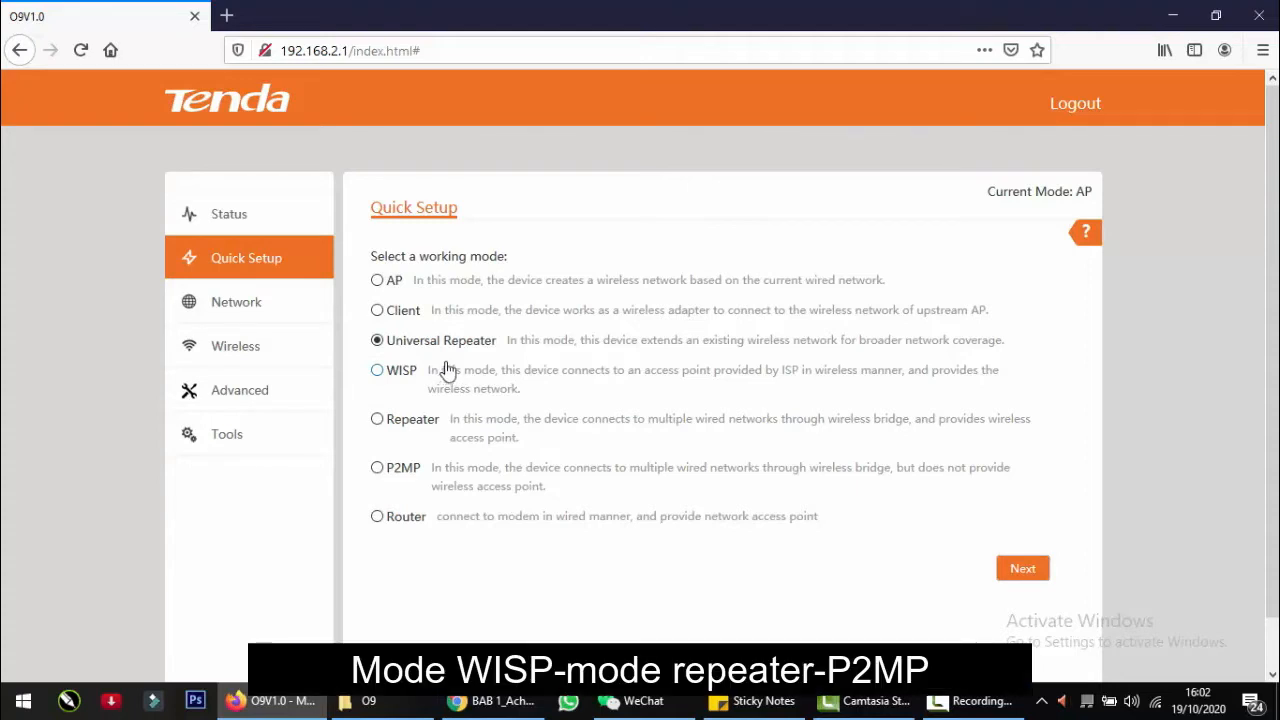
pyautogui.click(400, 371)
pyautogui.click(397, 425)
pyautogui.click(410, 472)
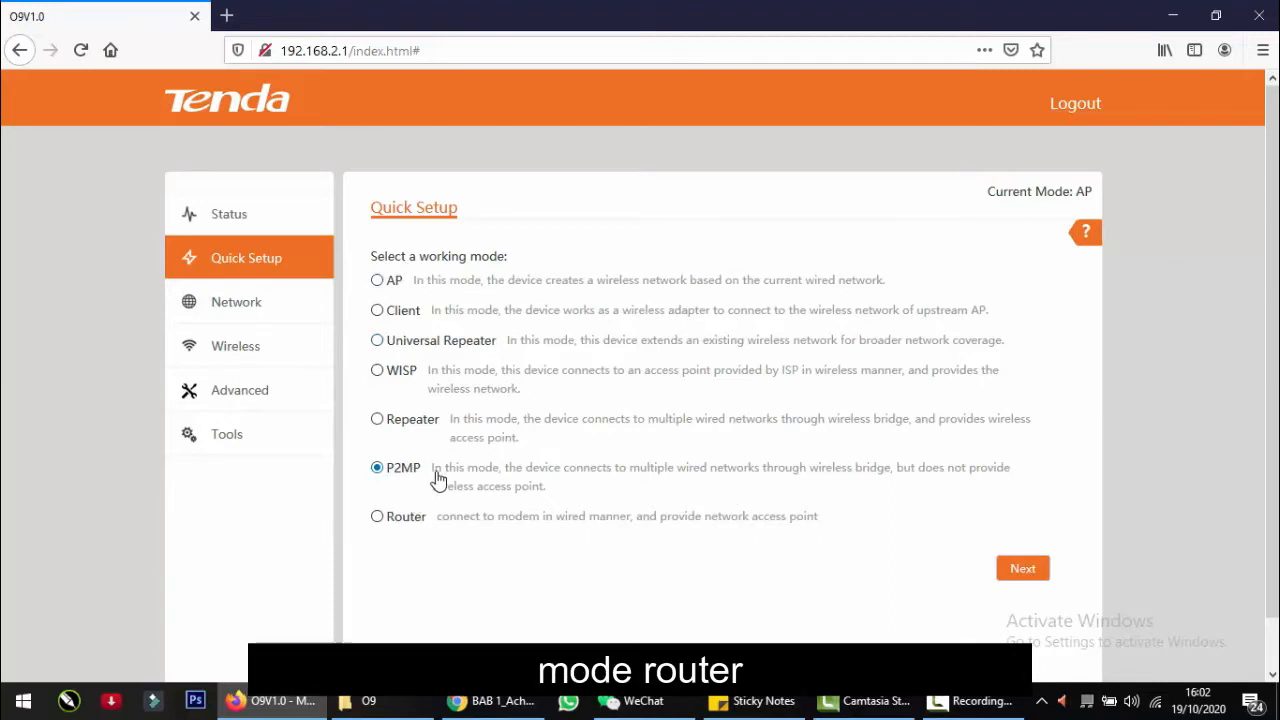
pyautogui.click(401, 522)
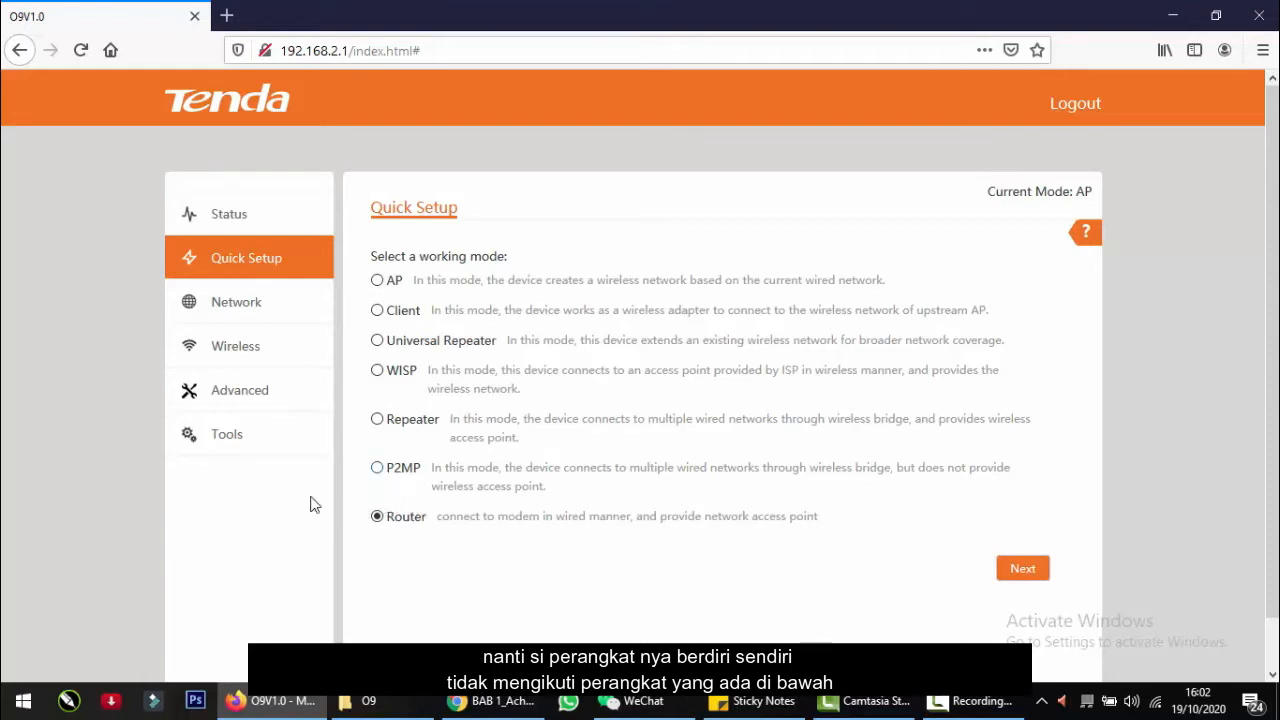
pyautogui.click(378, 283)
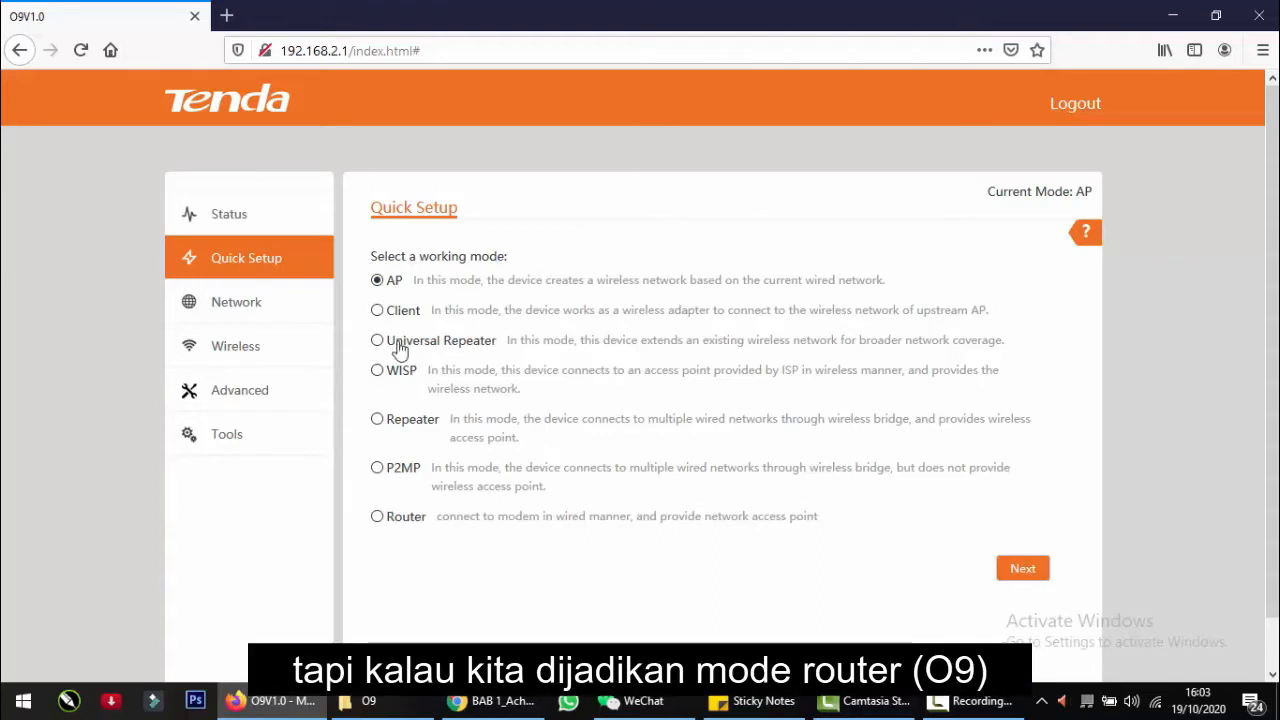
pyautogui.click(412, 518)
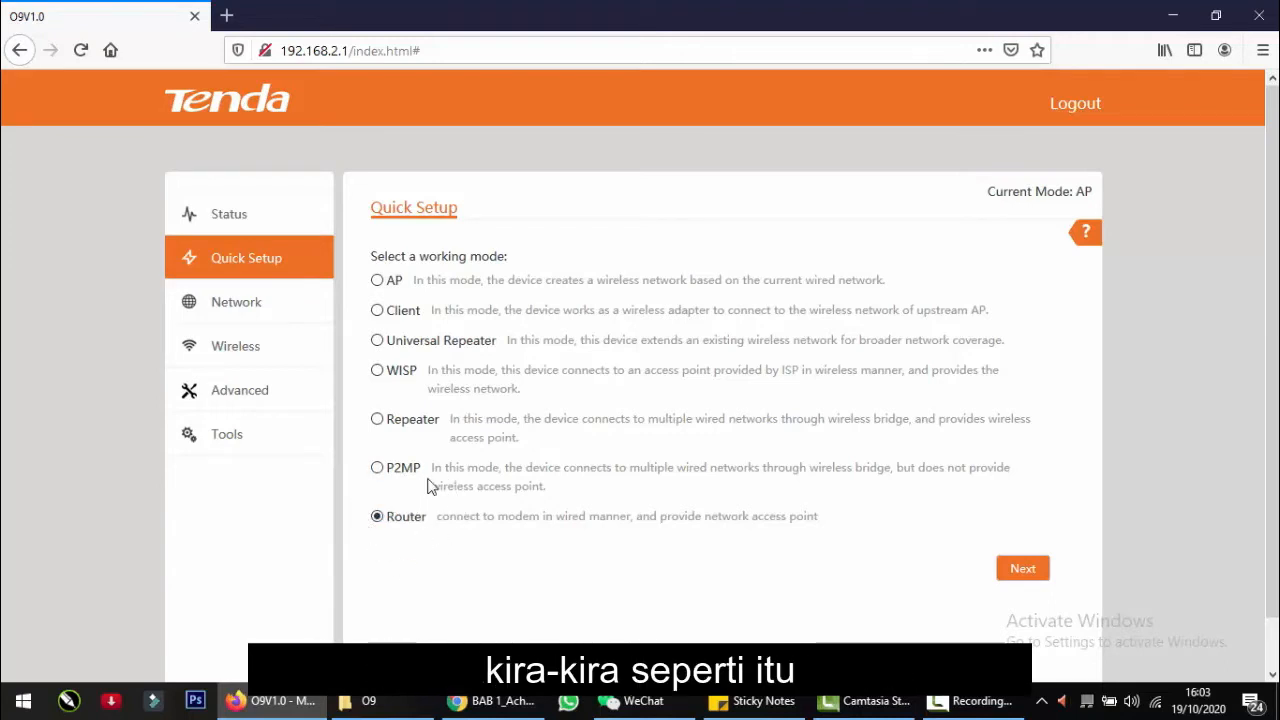
pyautogui.click(398, 288)
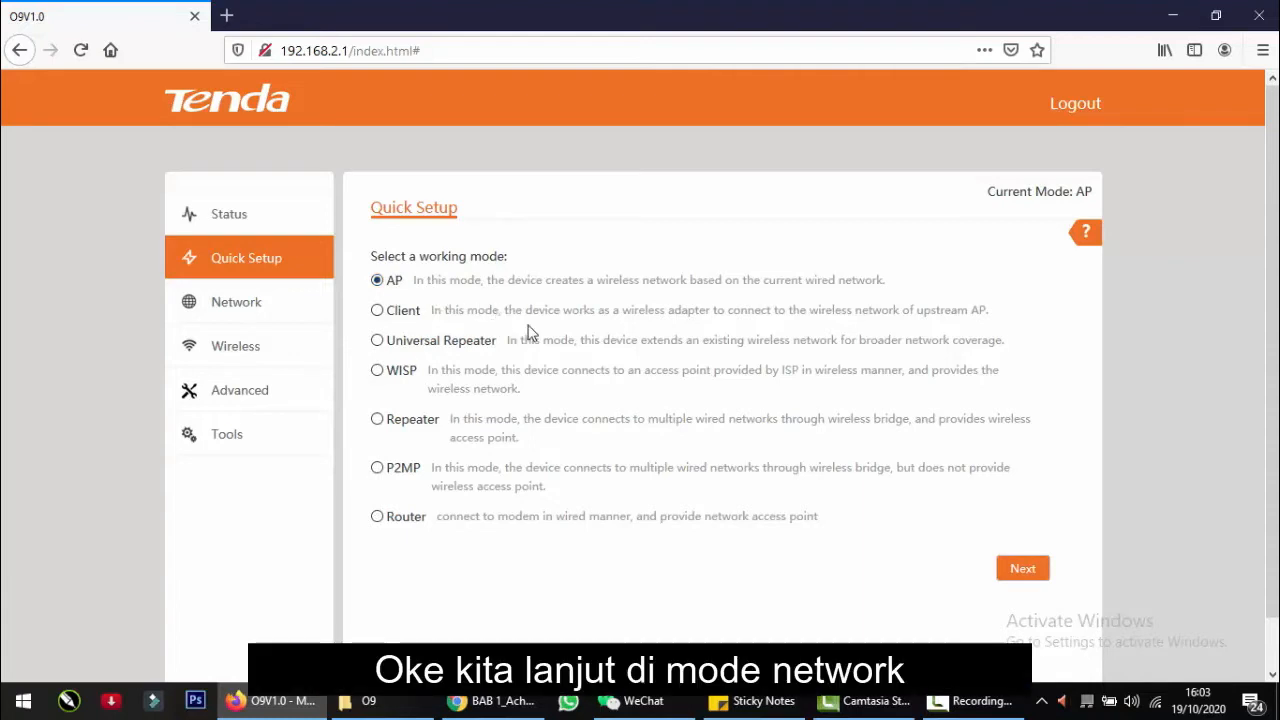
# - Open the Network LAN Setup page showing static IP 192.168.2.1 and mask 255.255.255.0
pyautogui.click(226, 303)
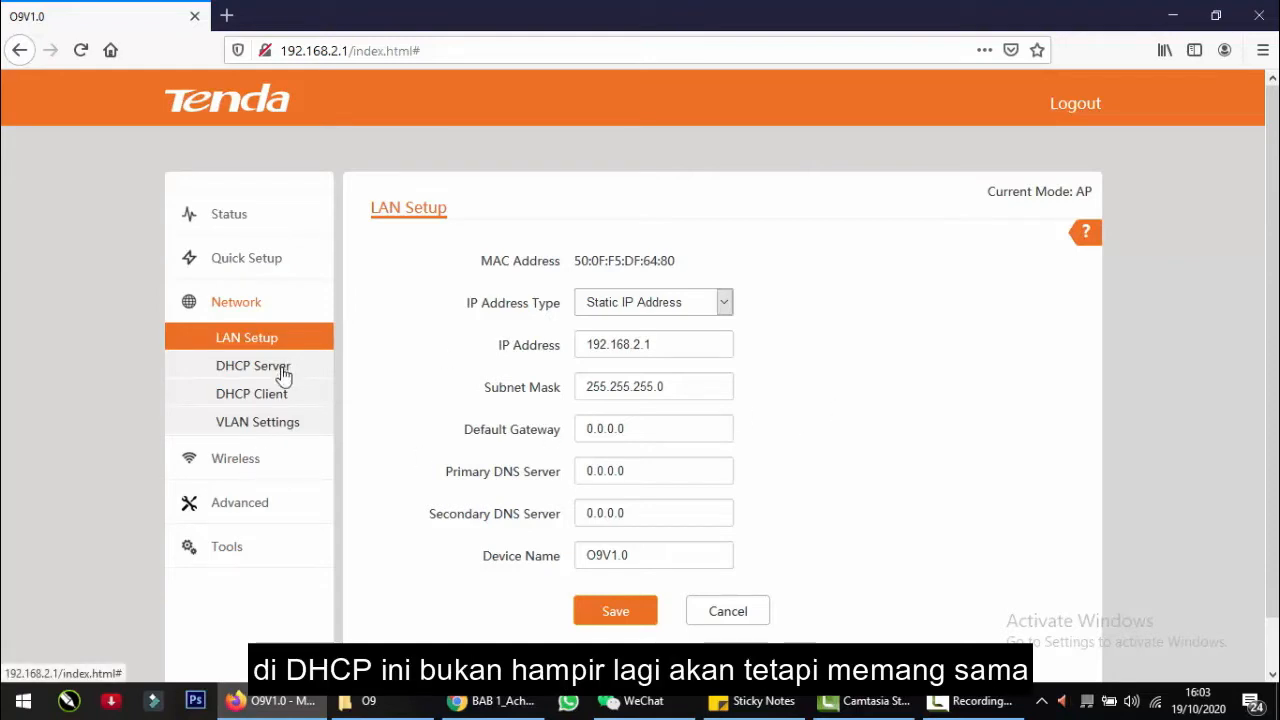
# - Open Wireless Basic settings and set the country/region to Indonesia
pyautogui.click(248, 466)
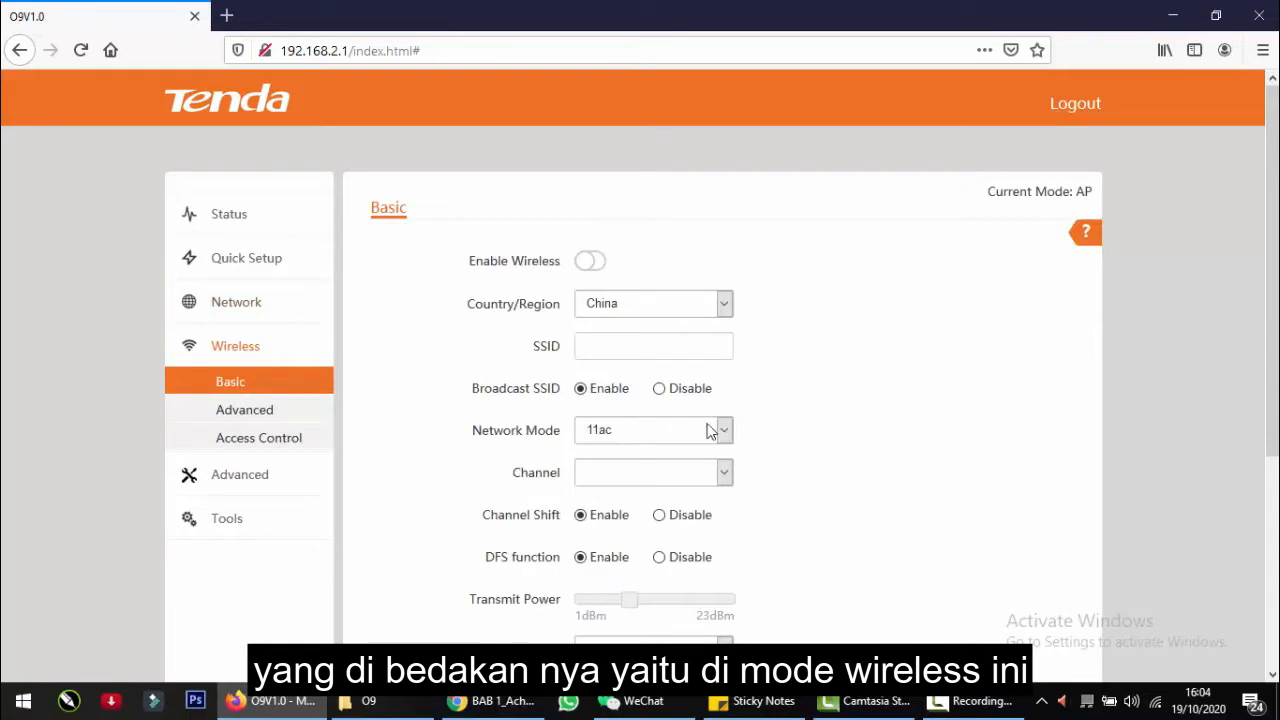
pyautogui.scroll(-1, 897, 408)
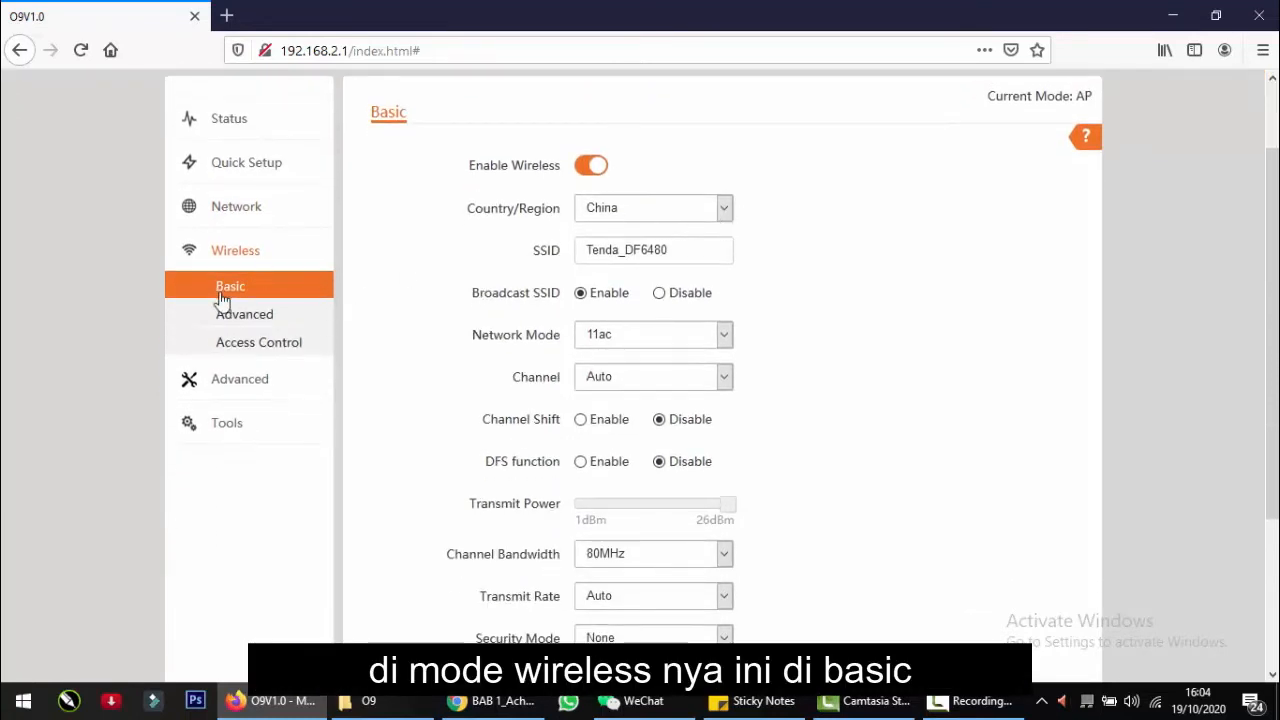
pyautogui.click(723, 208)
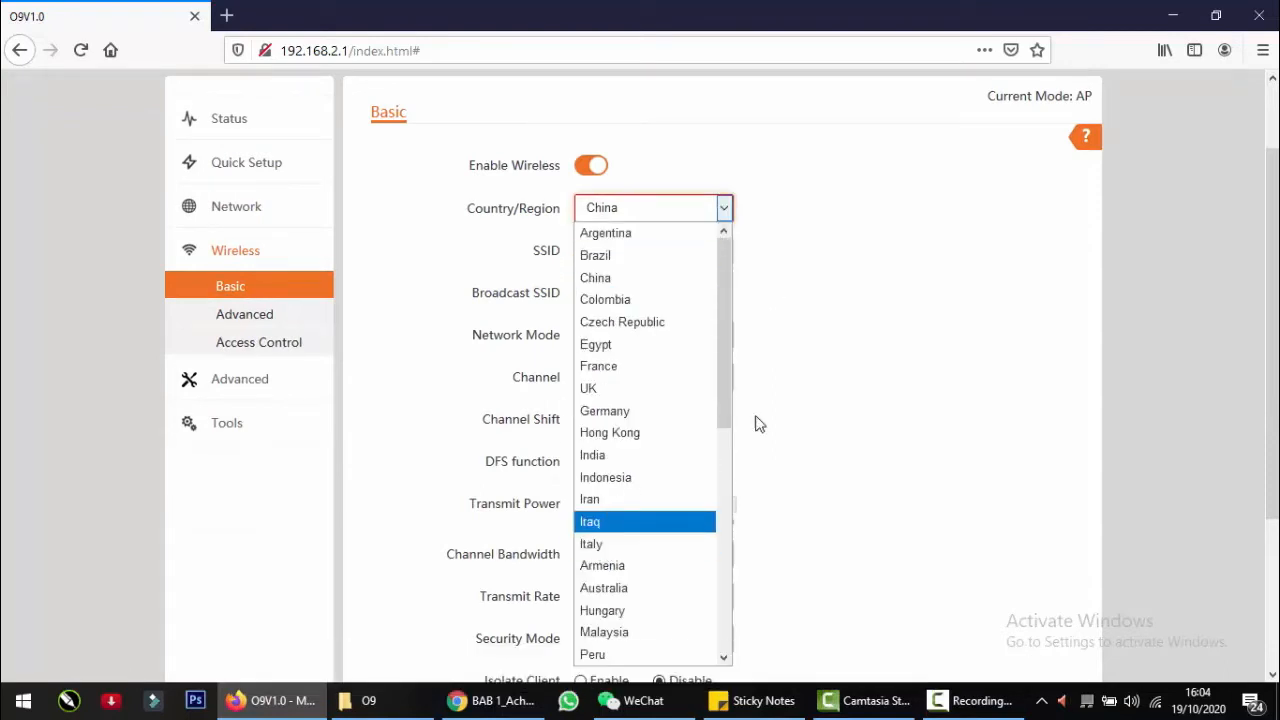
pyautogui.click(802, 404)
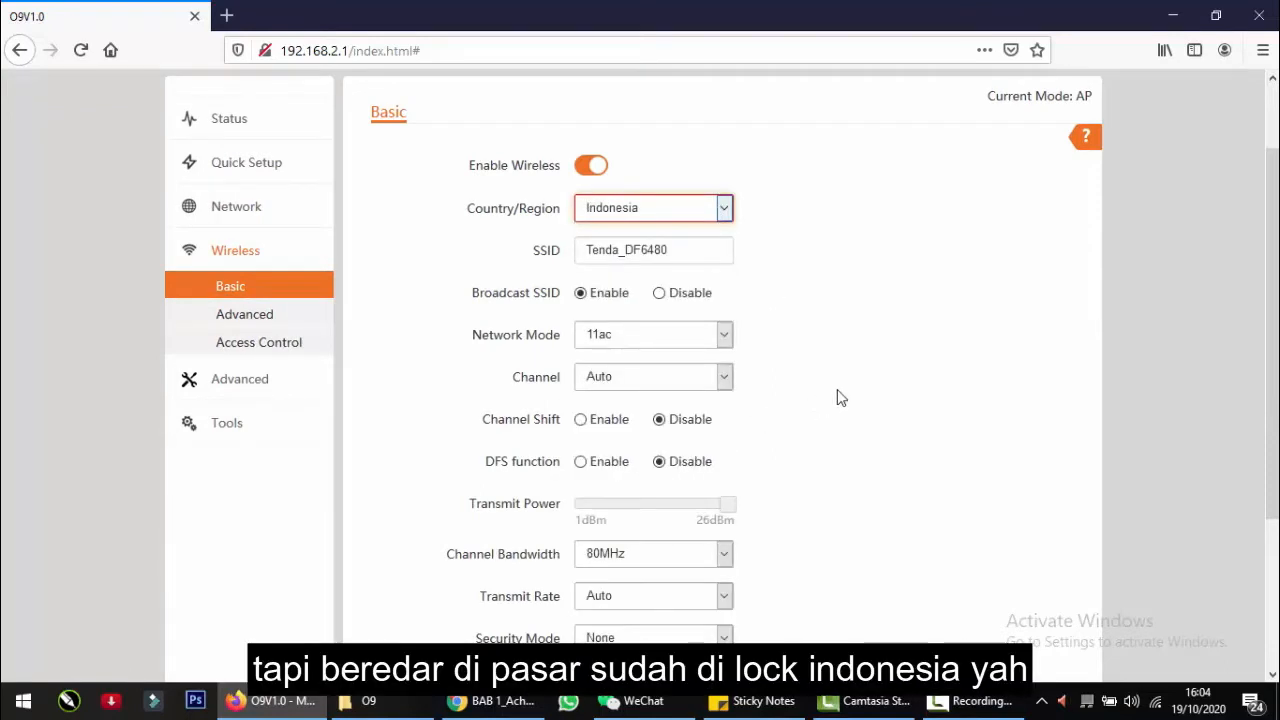
# - Try 11n as the network mode, return it to 11ac, and open the channel list
pyautogui.scroll(-2, 840, 398)
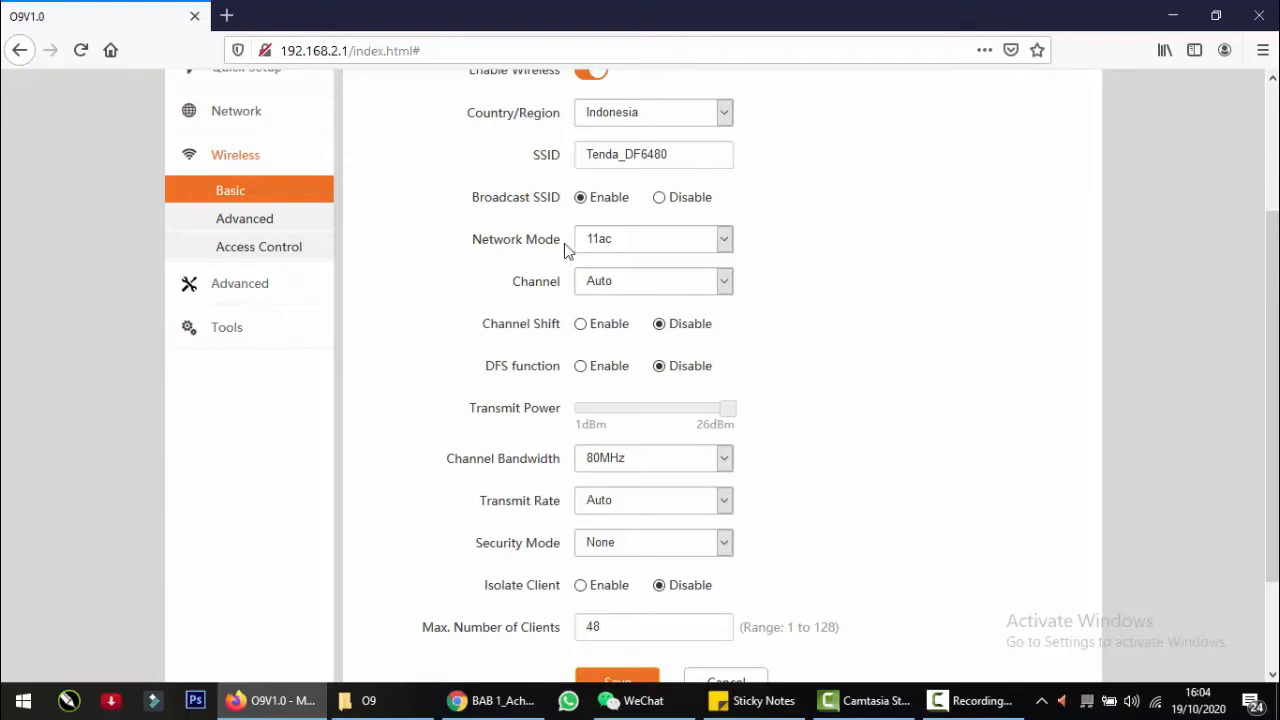
pyautogui.click(666, 250)
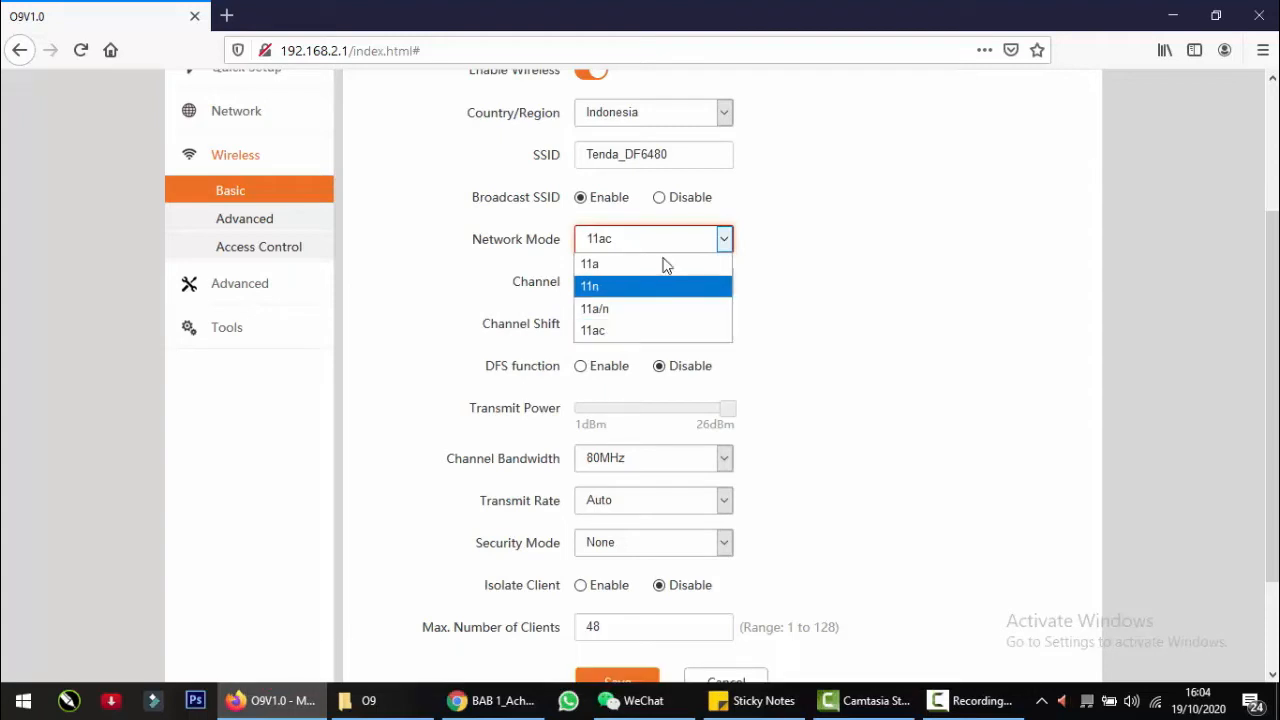
pyautogui.click(660, 286)
pyautogui.click(655, 244)
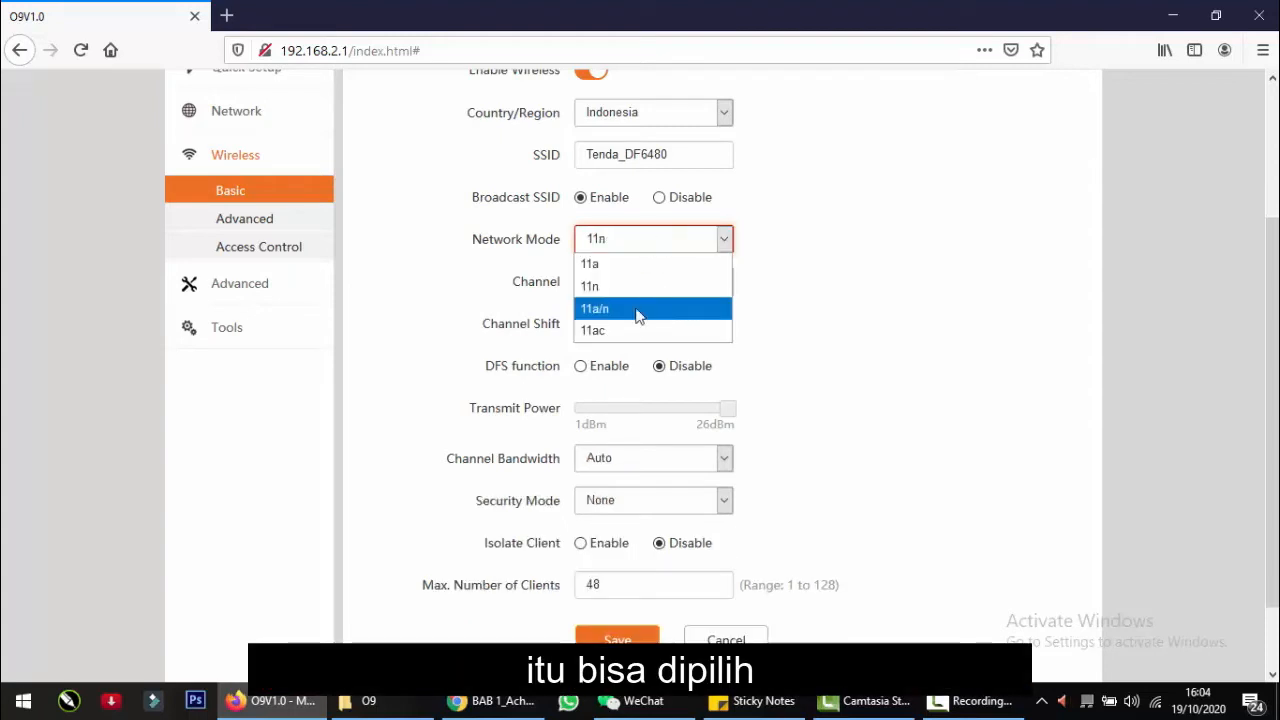
pyautogui.click(629, 331)
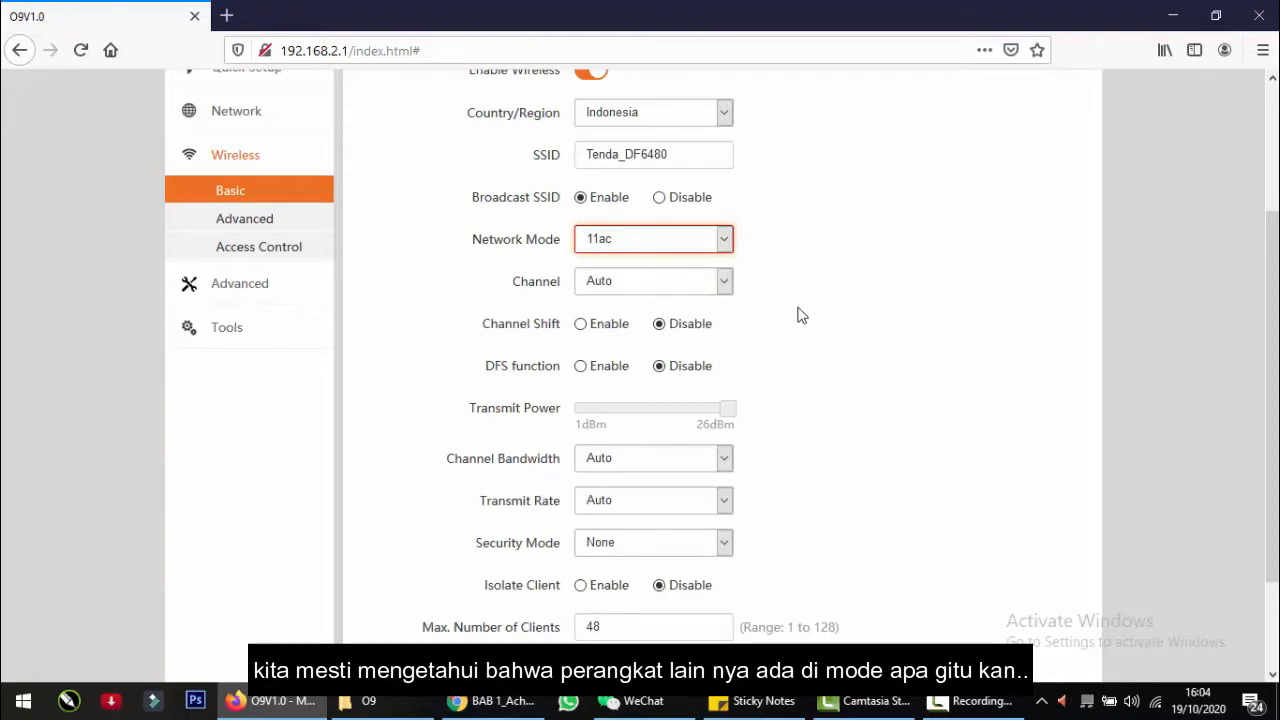
pyautogui.click(810, 314)
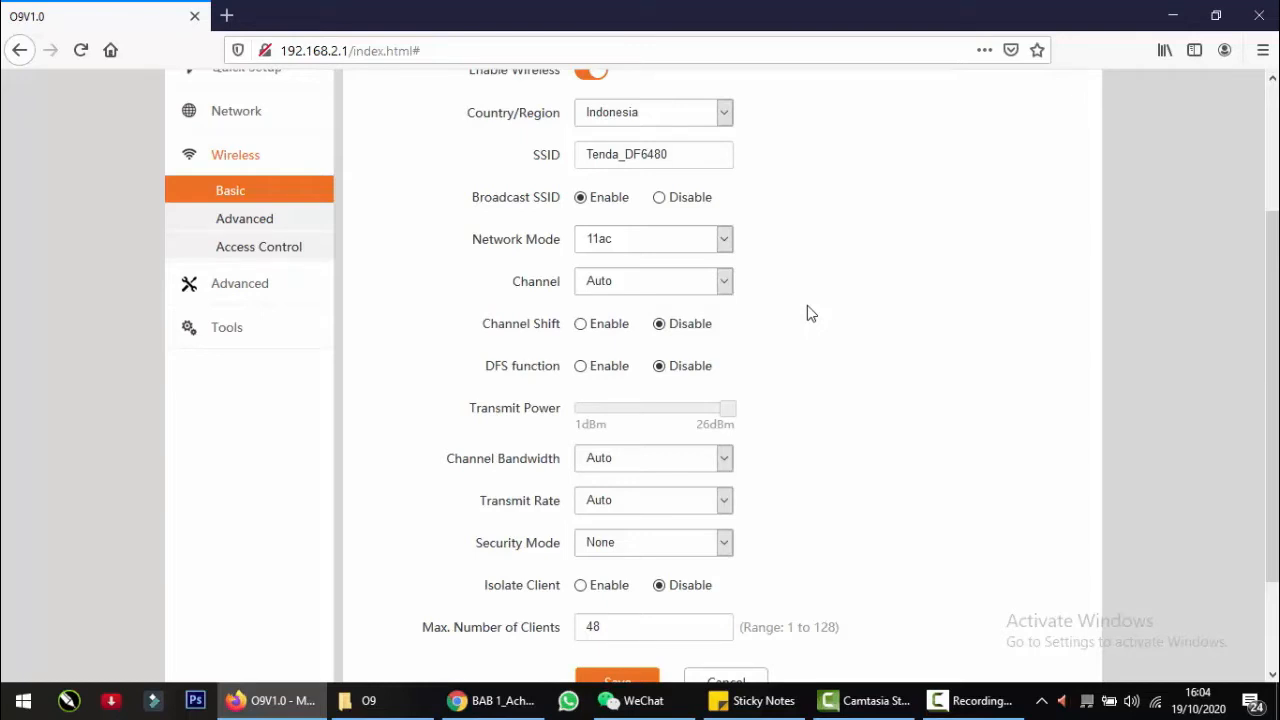
pyautogui.click(671, 289)
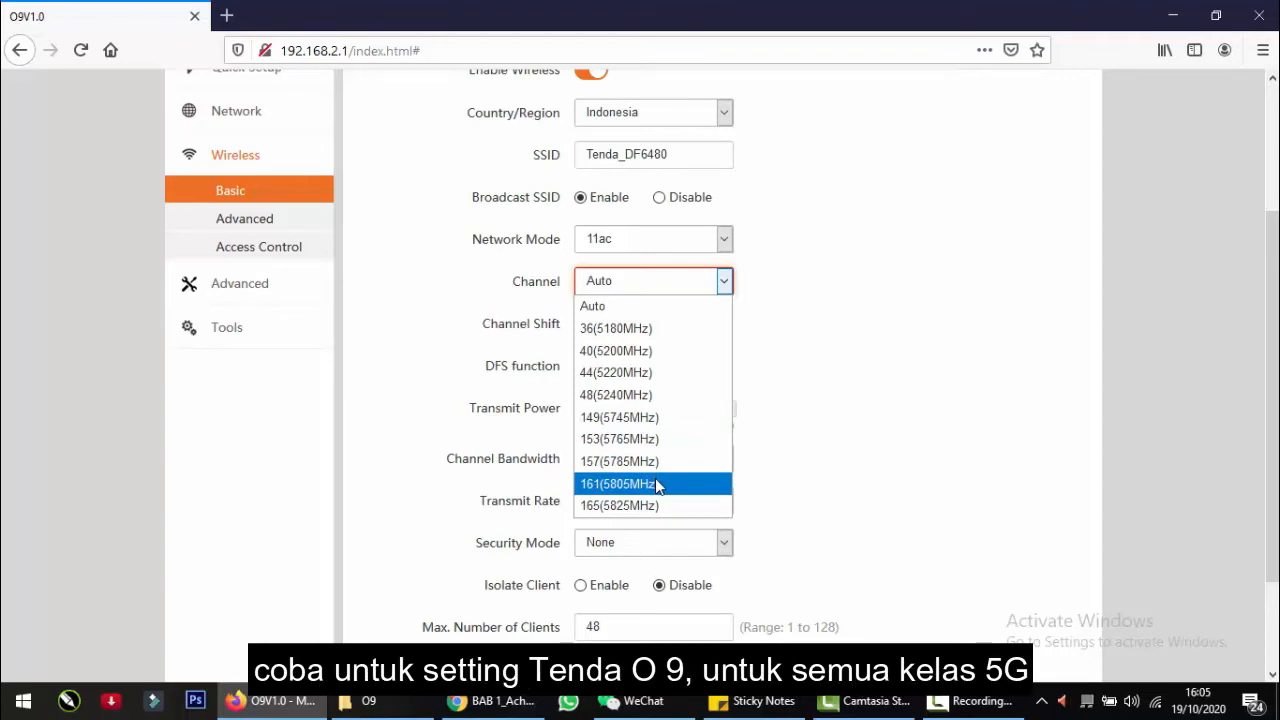
pyautogui.click(623, 314)
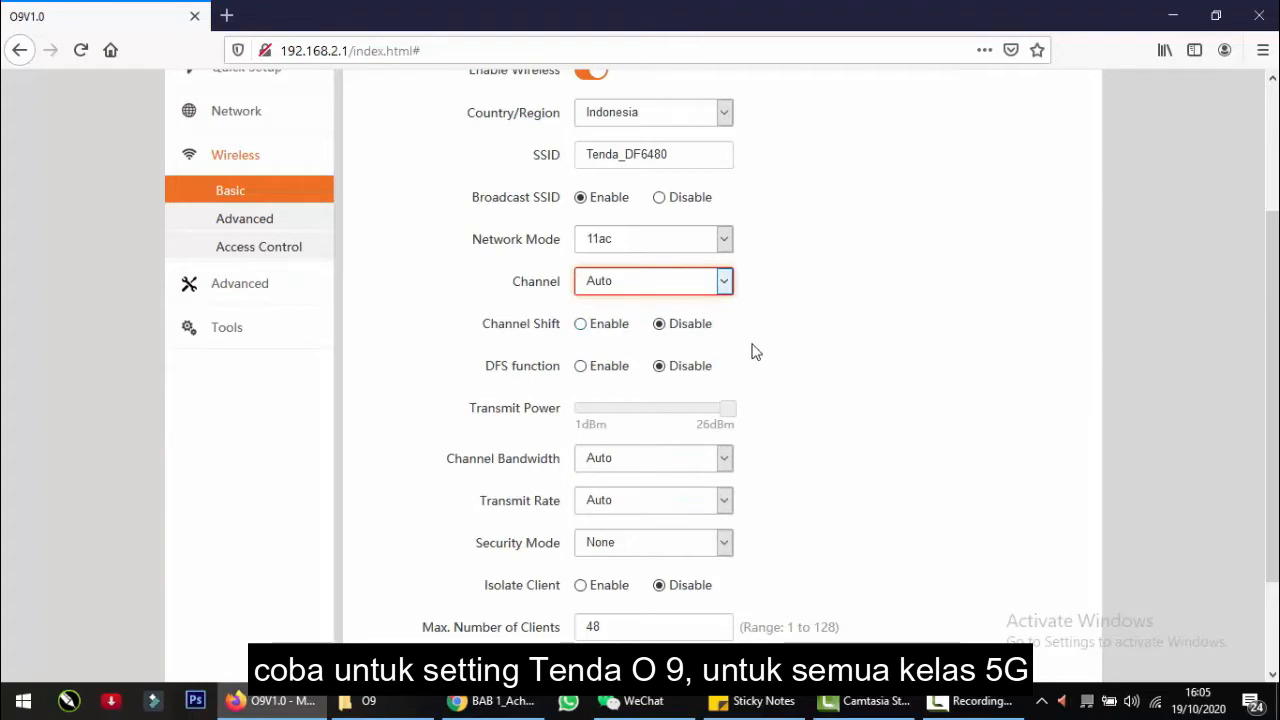
pyautogui.click(699, 293)
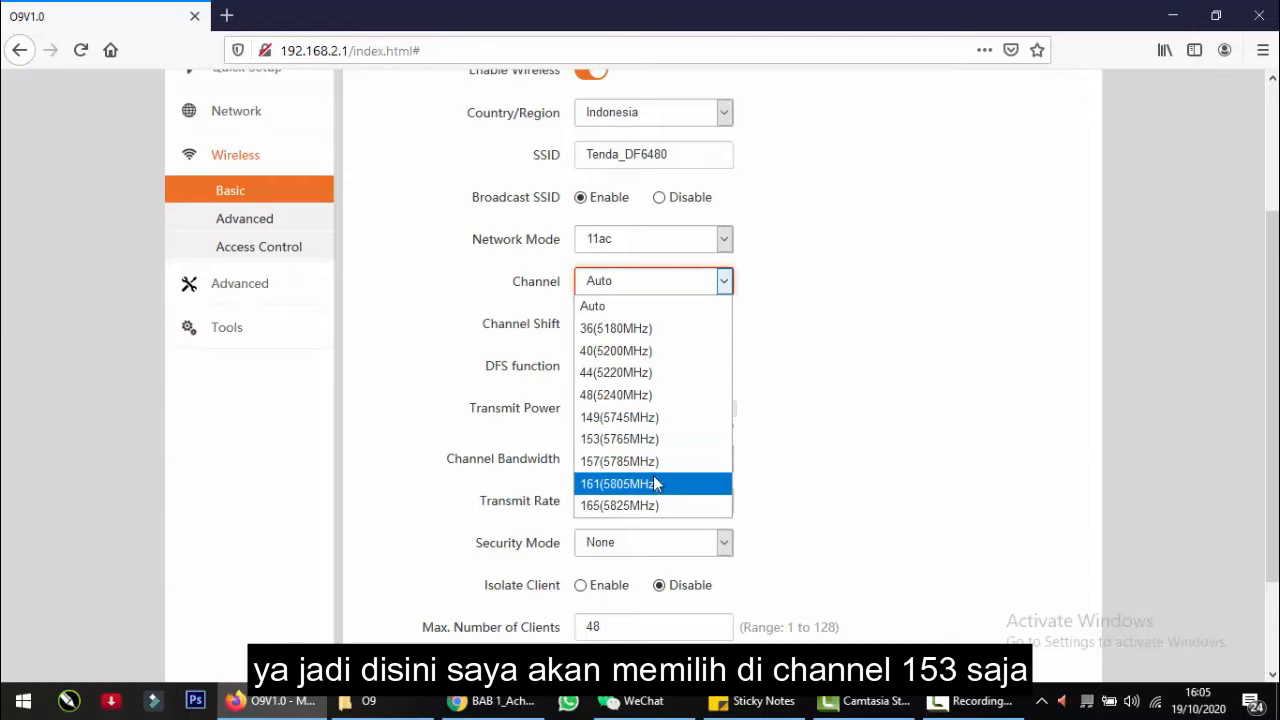
pyautogui.click(639, 441)
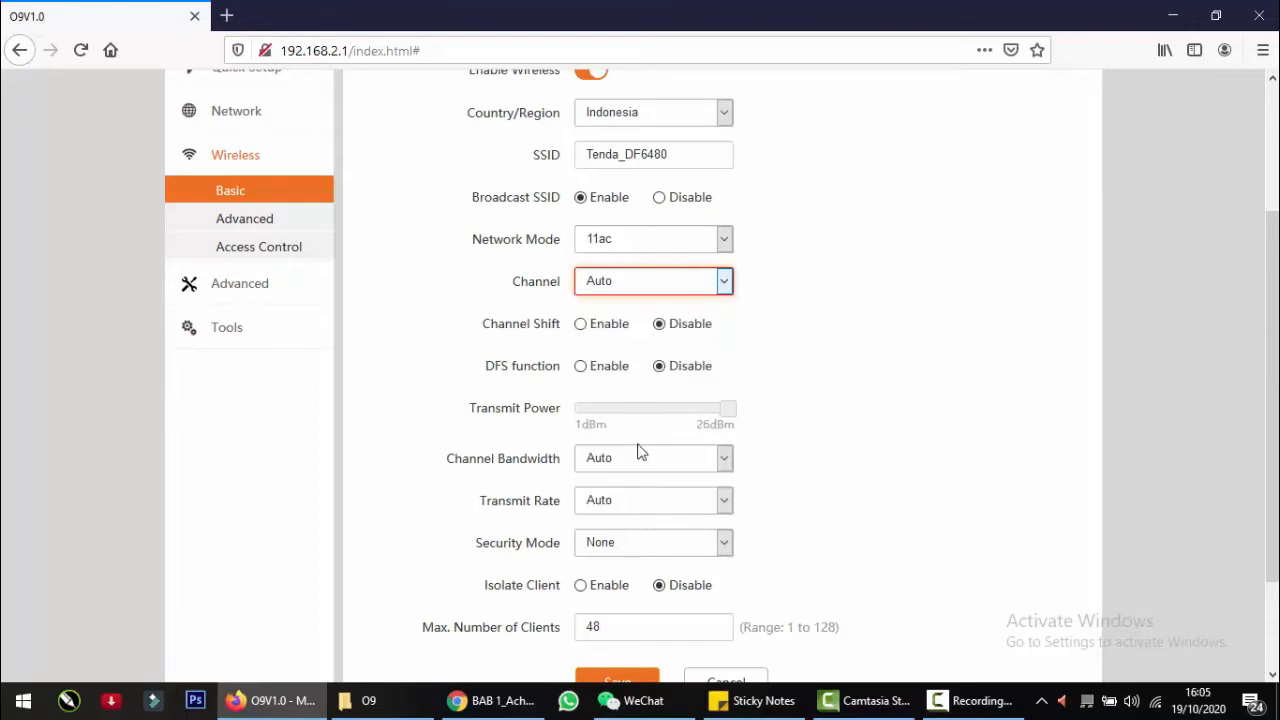
pyautogui.click(829, 402)
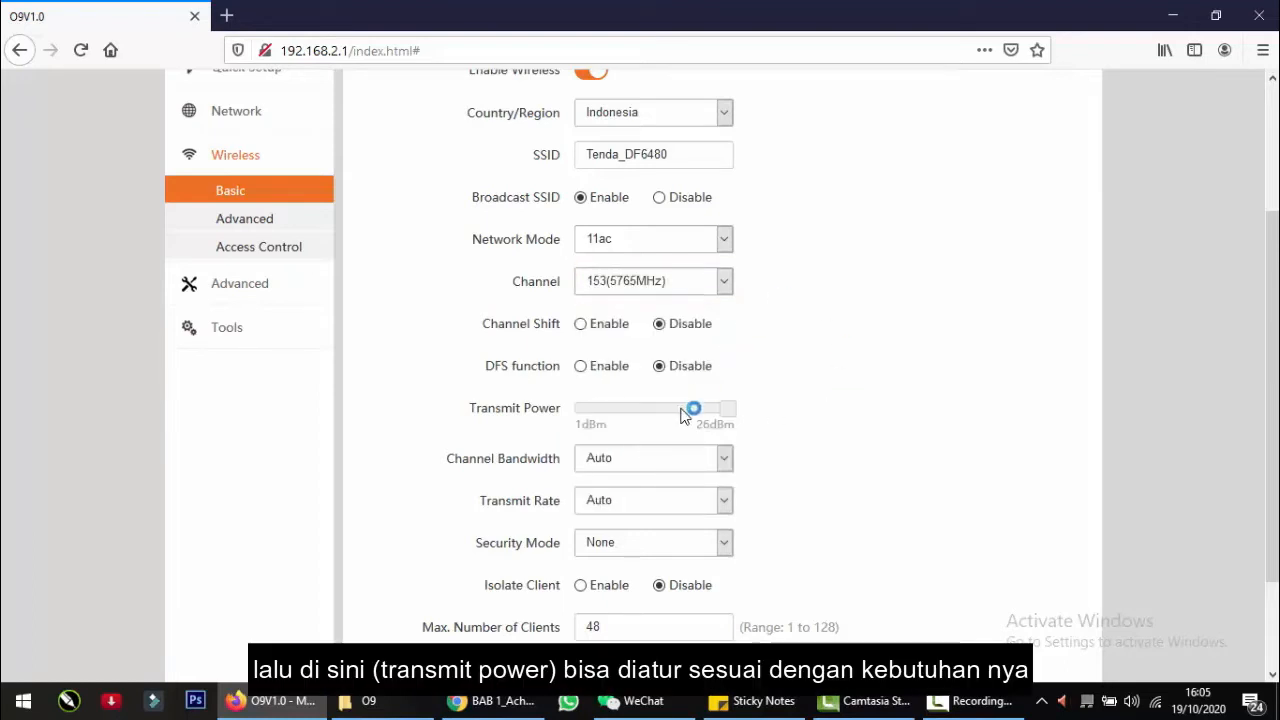
pyautogui.moveTo(727, 408)
pyautogui.mouseDown()
pyautogui.moveTo(634, 408)
pyautogui.moveTo(735, 414)
pyautogui.moveTo(711, 409)
pyautogui.moveTo(754, 426)
pyautogui.moveTo(740, 393)
pyautogui.mouseUp()
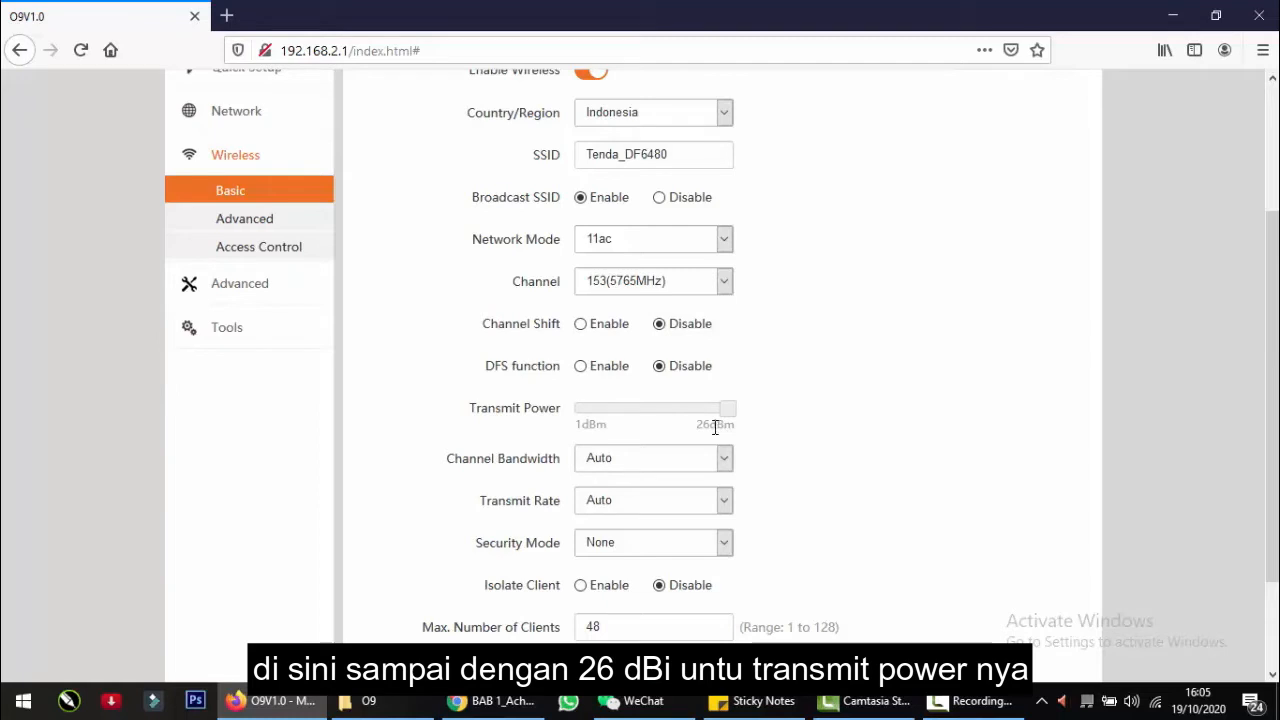
pyautogui.moveTo(713, 427); pyautogui.dragTo(691, 427)
pyautogui.click(820, 418)
# - Set the channel bandwidth to 20MHz
pyautogui.moveTo(469, 409); pyautogui.dragTo(532, 409)
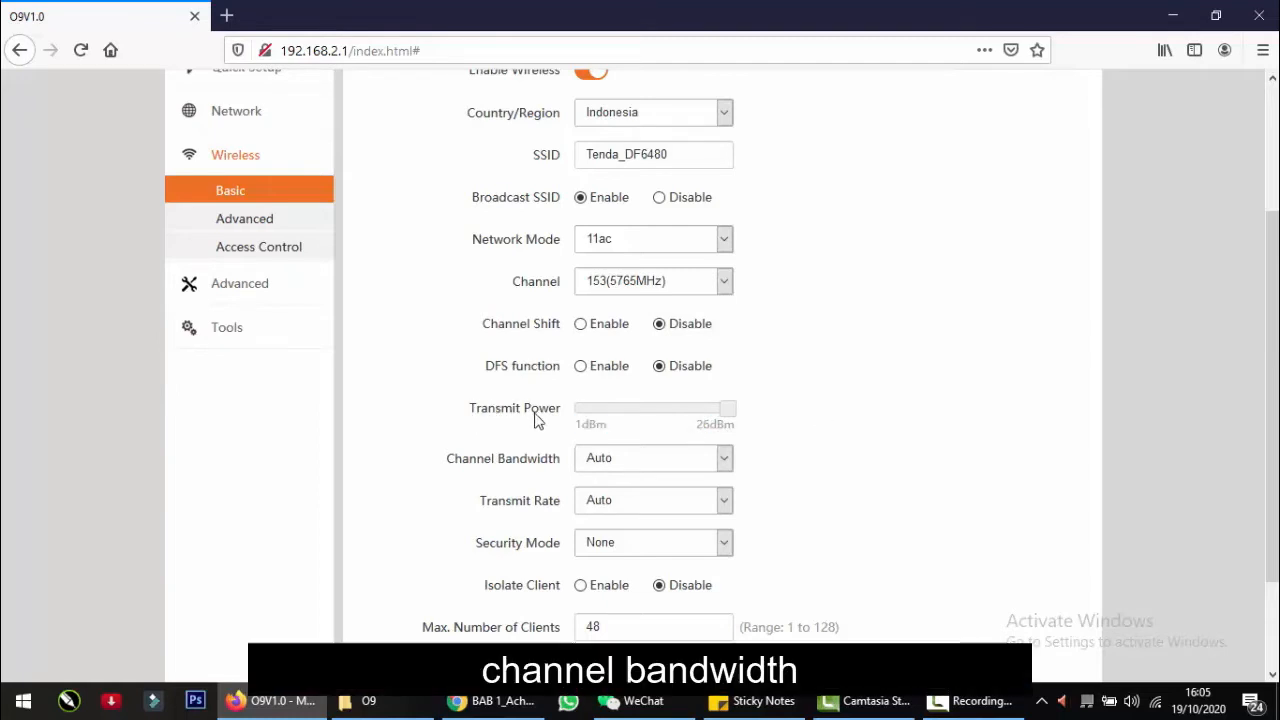
pyautogui.click(893, 414)
pyautogui.scroll(-2, 893, 414)
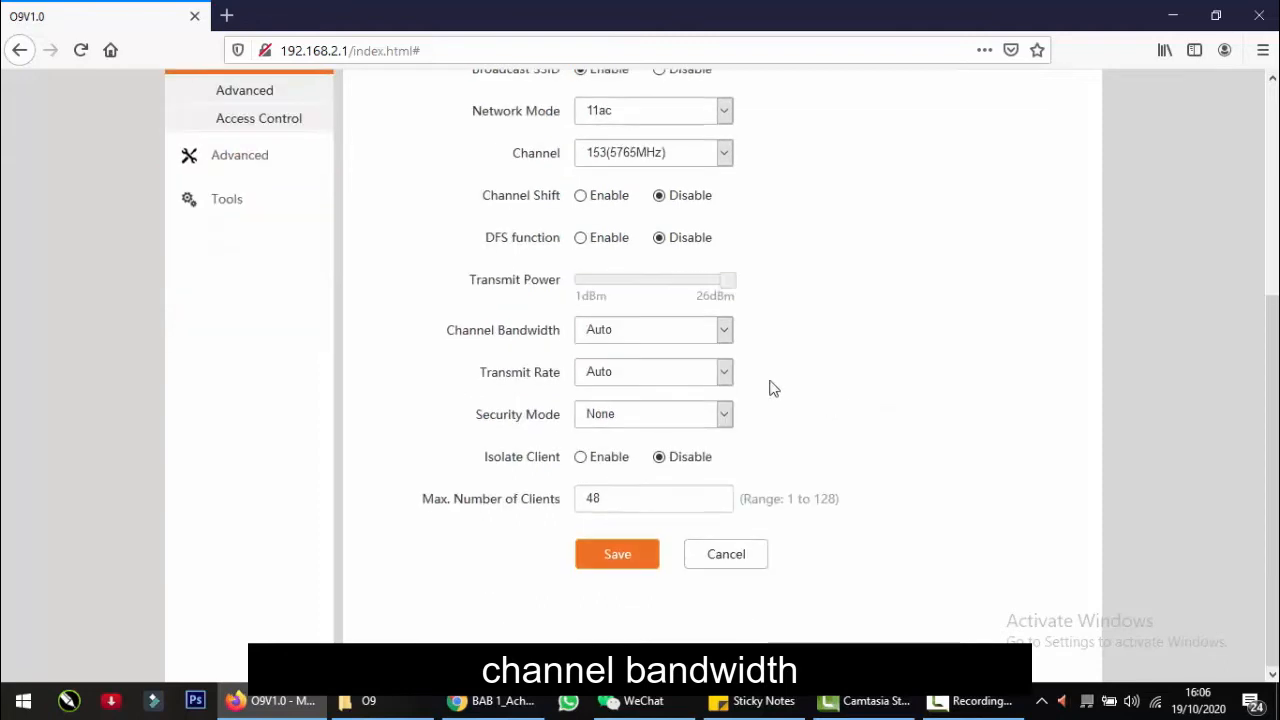
pyautogui.click(723, 336)
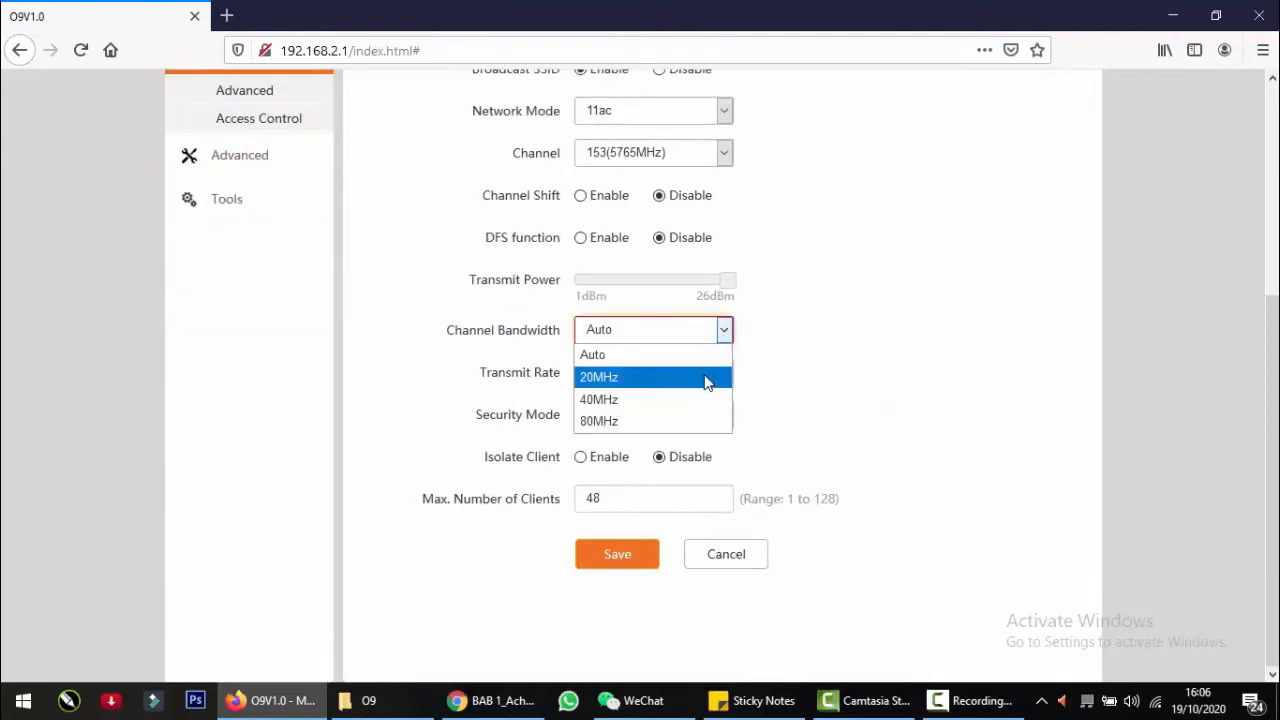
pyautogui.click(707, 380)
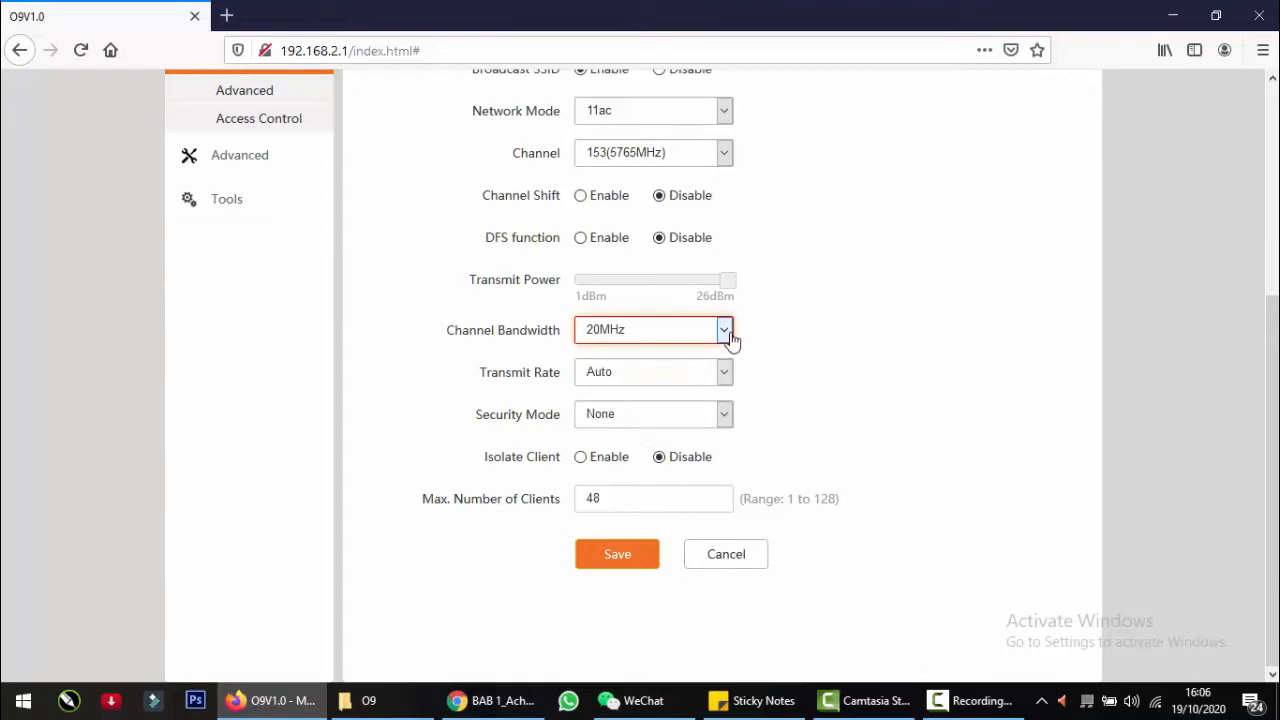
pyautogui.click(728, 334)
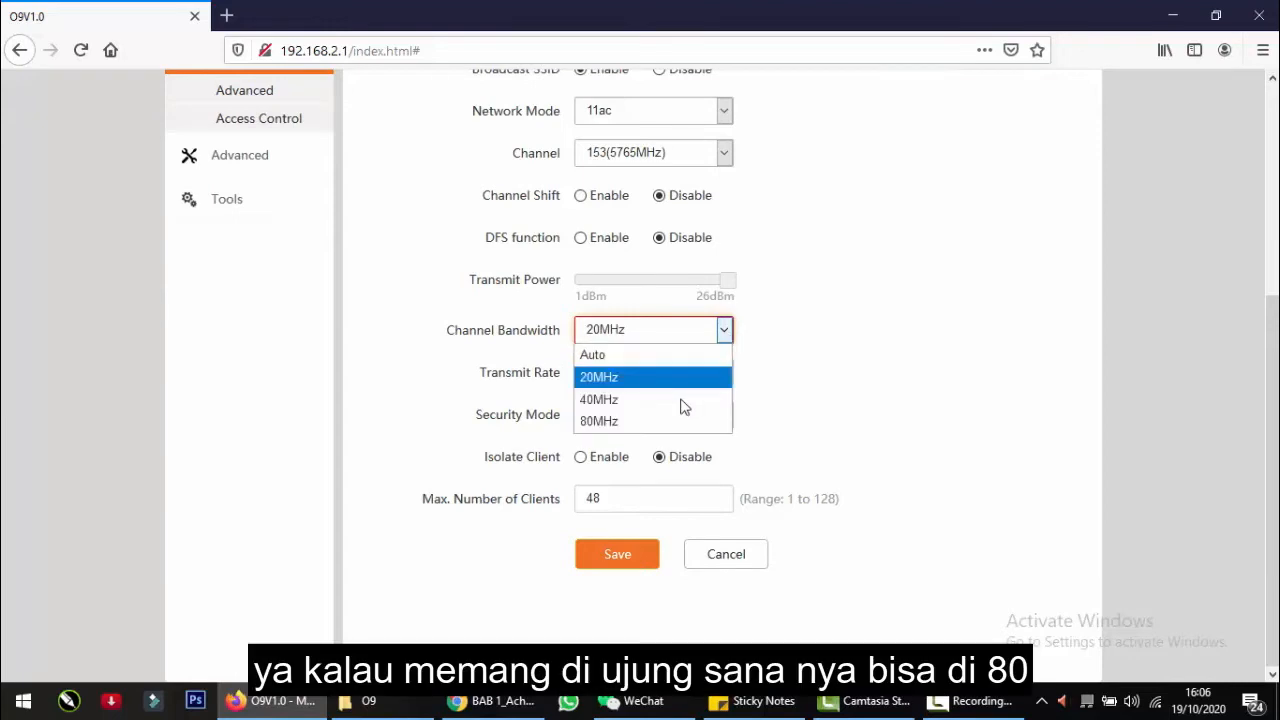
pyautogui.click(904, 311)
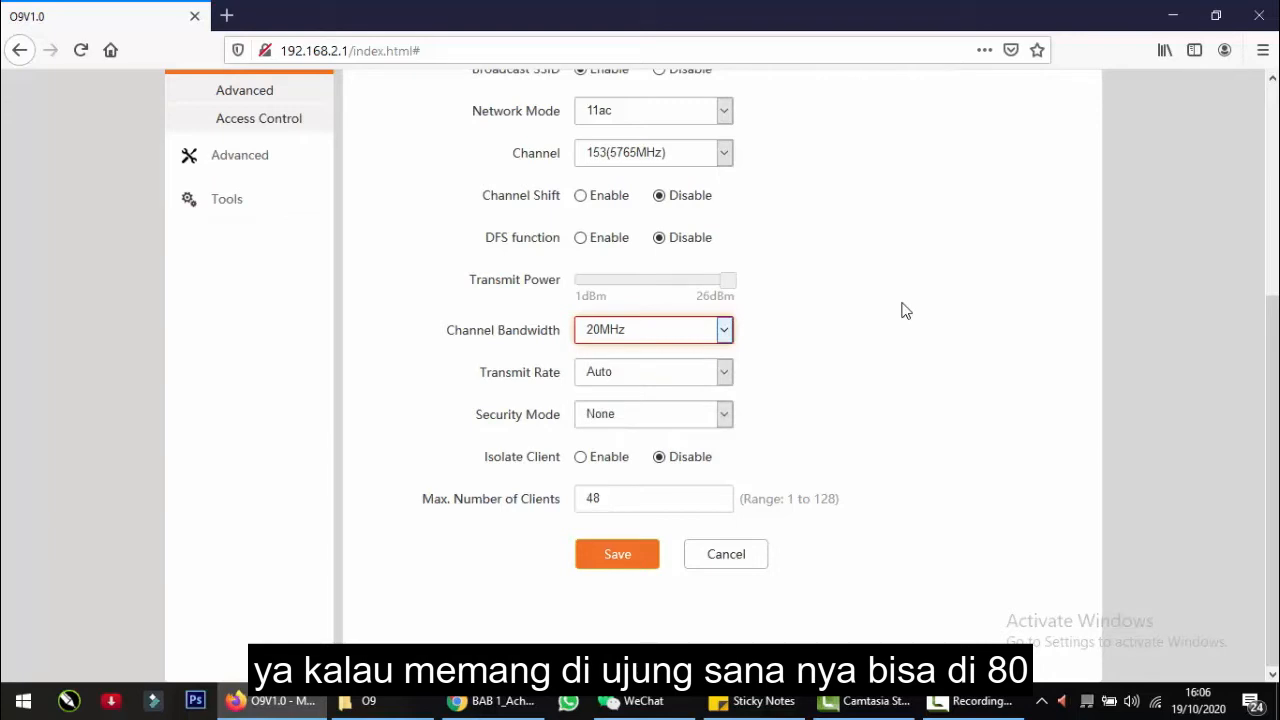
pyautogui.click(726, 335)
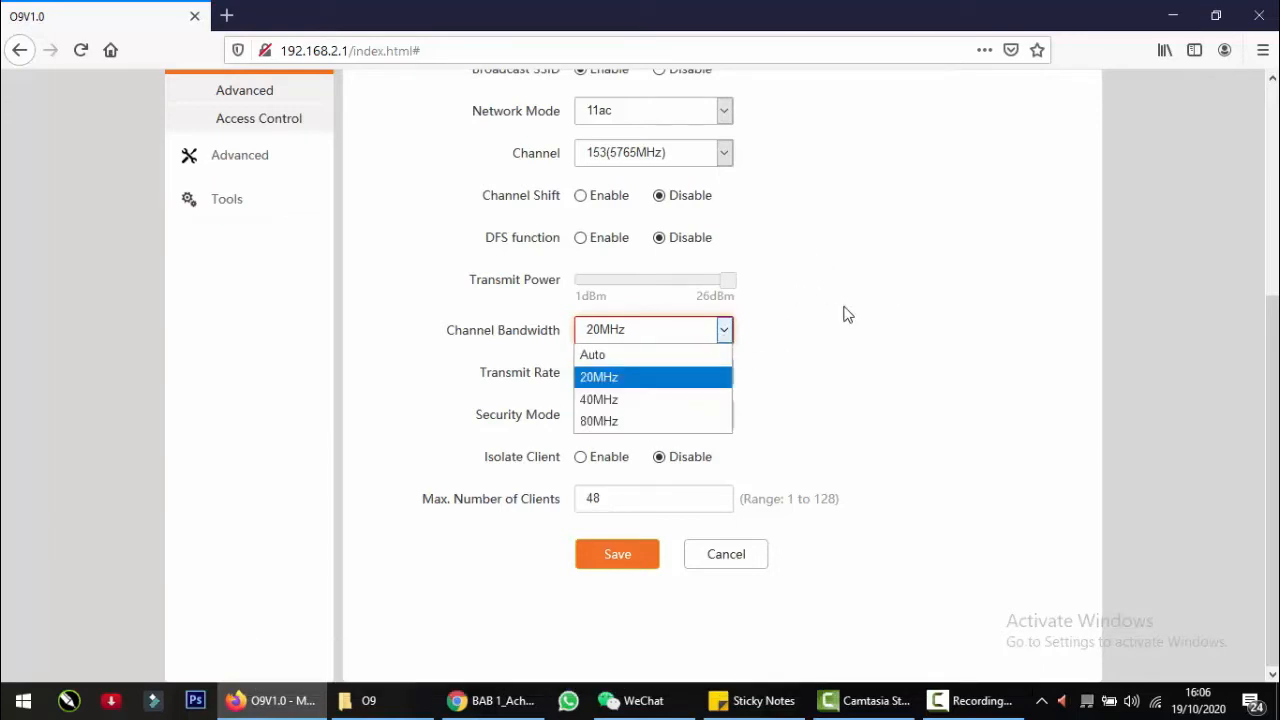
pyautogui.click(843, 315)
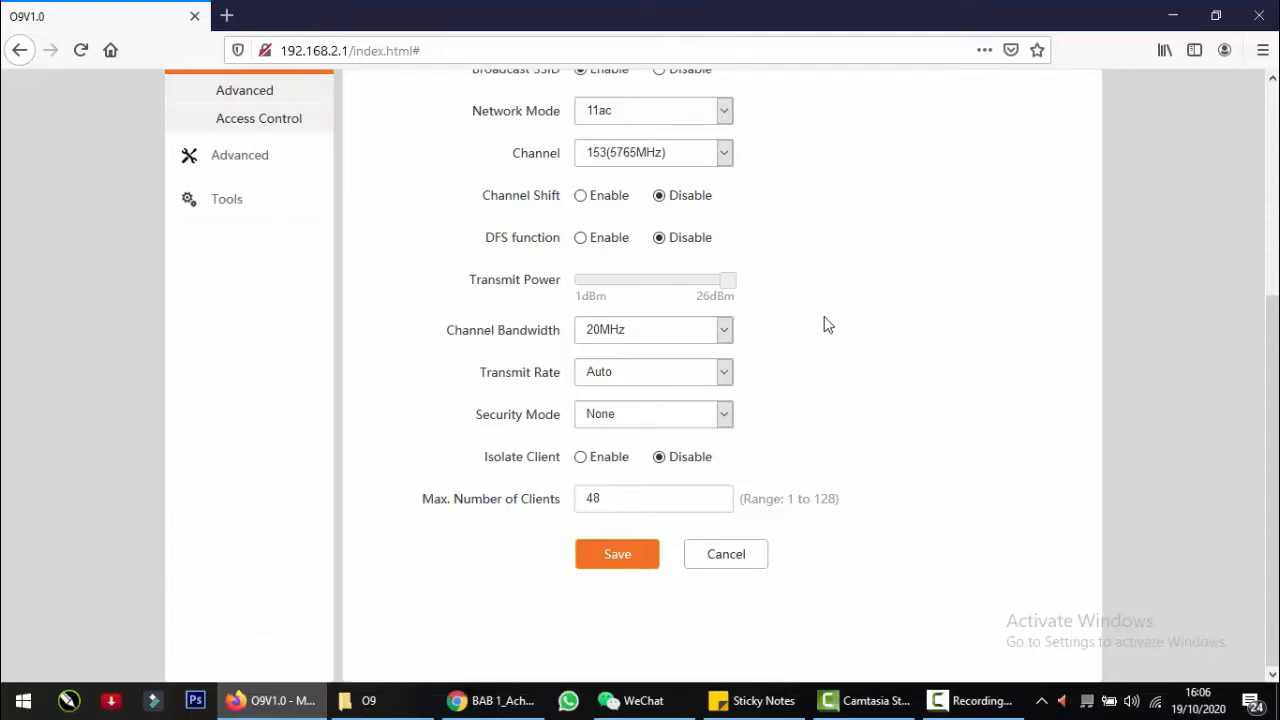
# - Check the transmit rate options, leaving the rate on Auto
pyautogui.click(645, 385)
pyautogui.click(808, 375)
pyautogui.click(668, 383)
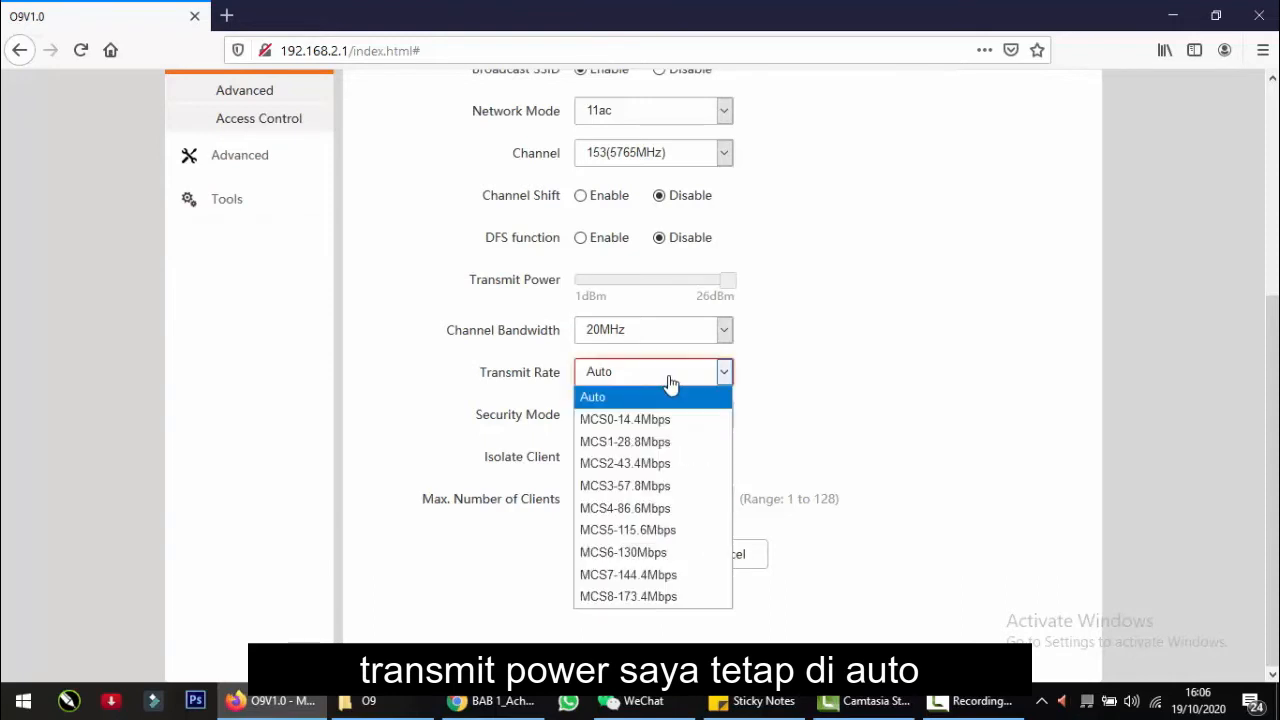
pyautogui.click(836, 406)
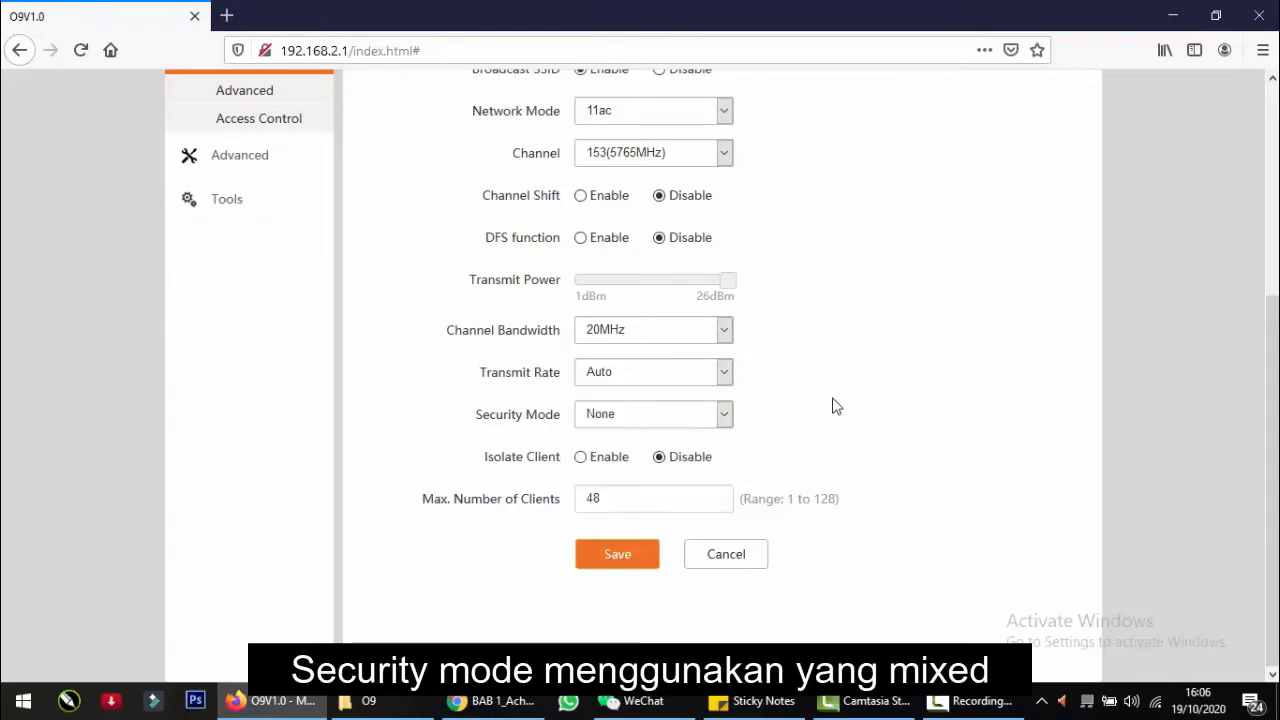
# - Set security to Mixed WPA/WPA2-PSK with TKIP&AES and reveal the wireless key
pyautogui.click(622, 416)
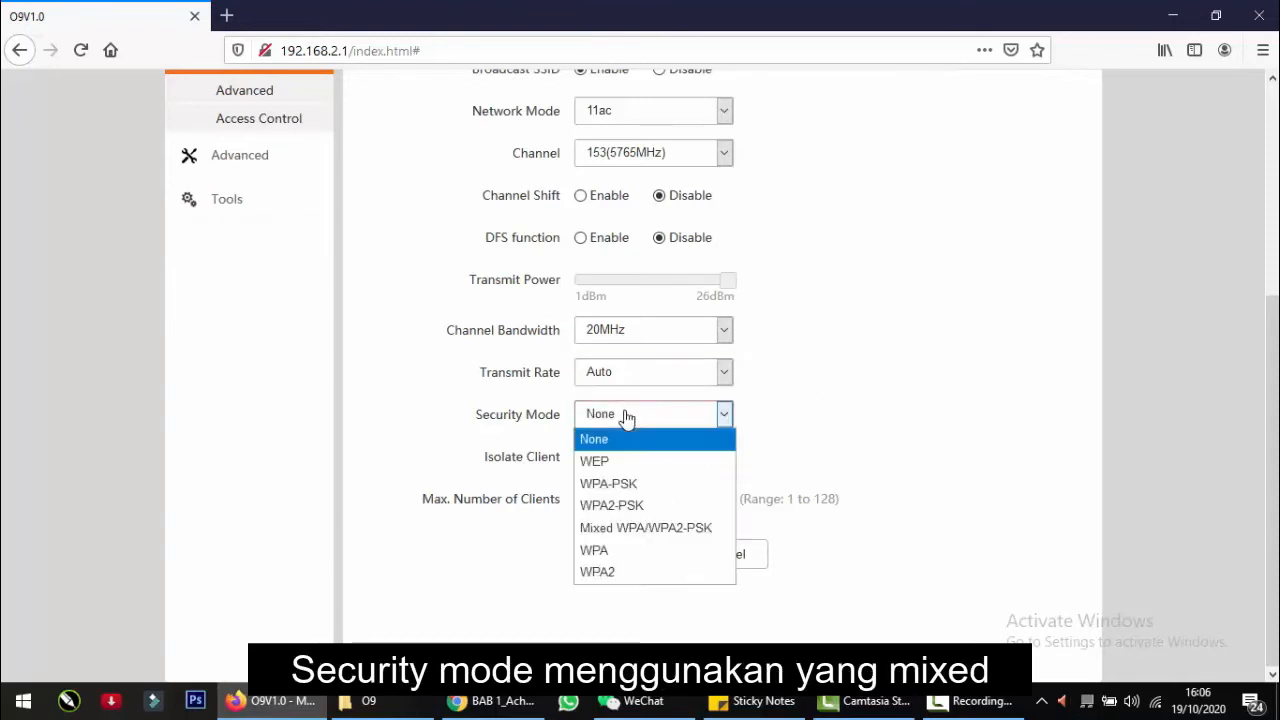
pyautogui.click(643, 536)
pyautogui.scroll(-2, 866, 424)
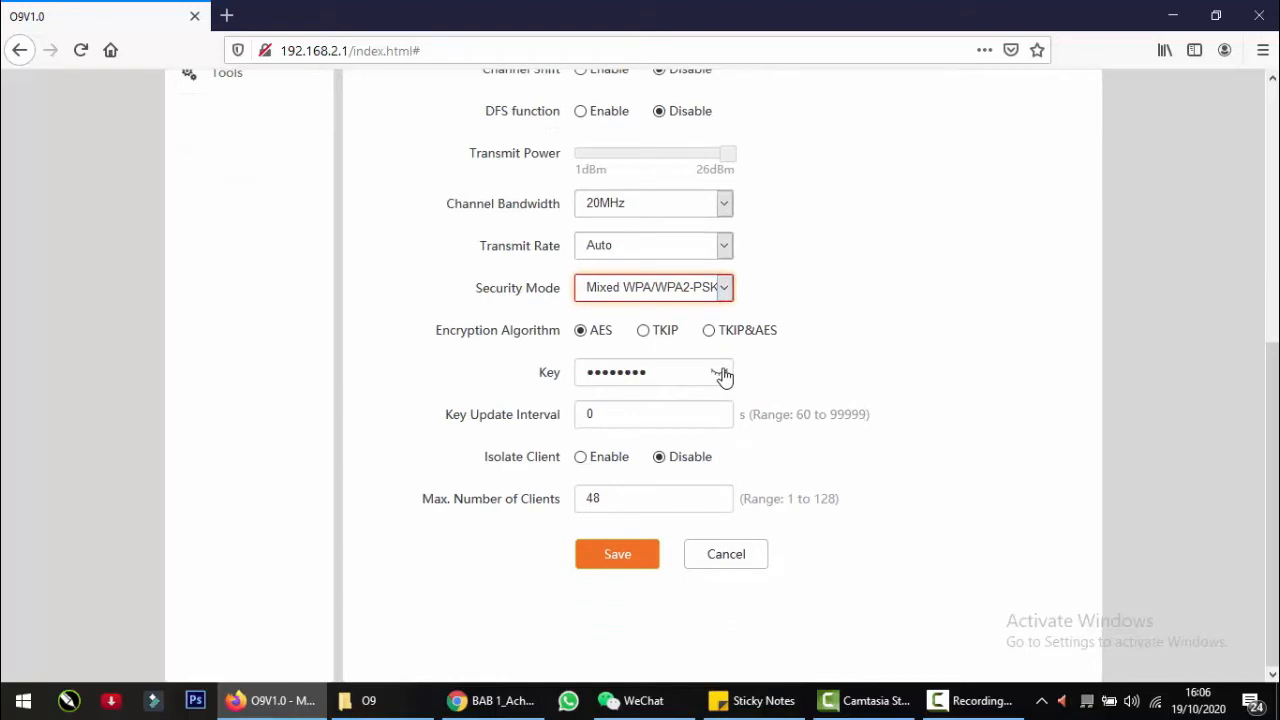
pyautogui.click(721, 373)
pyautogui.click(709, 330)
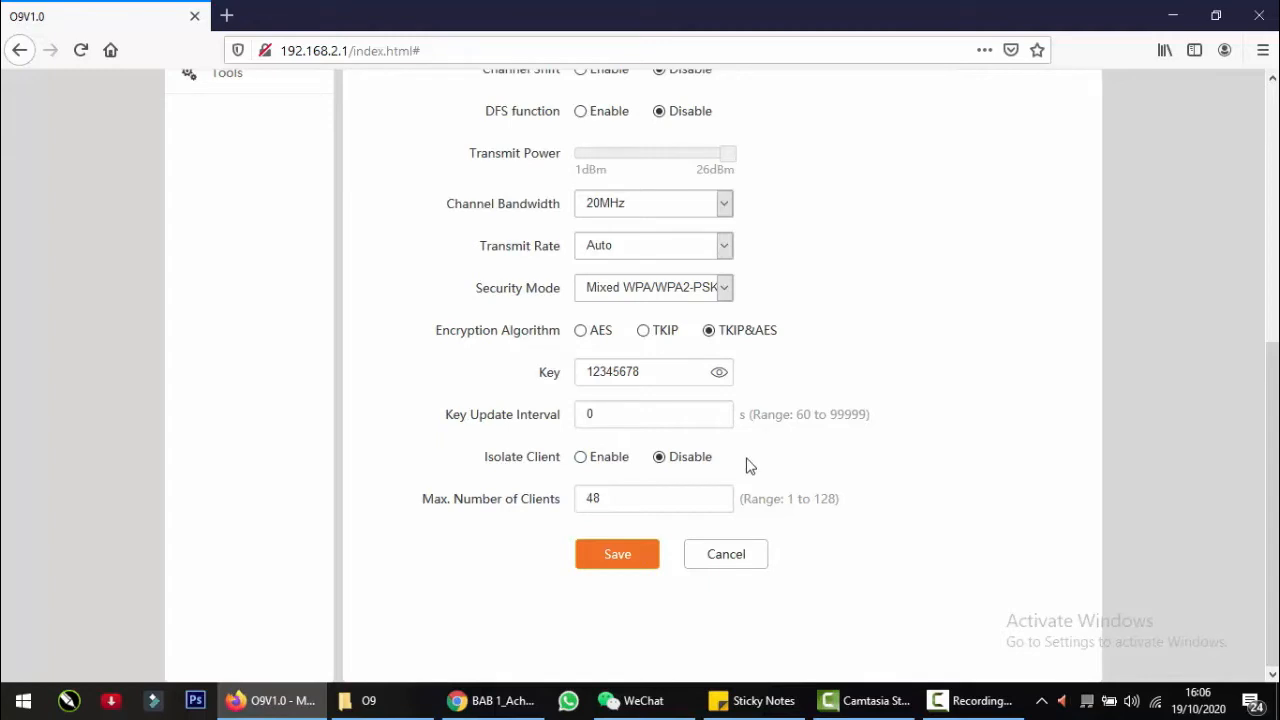
# - Select the 48 maximum-clients value so it can be replaced with 10
pyautogui.click(590, 498)
pyautogui.doubleClick(610, 498)
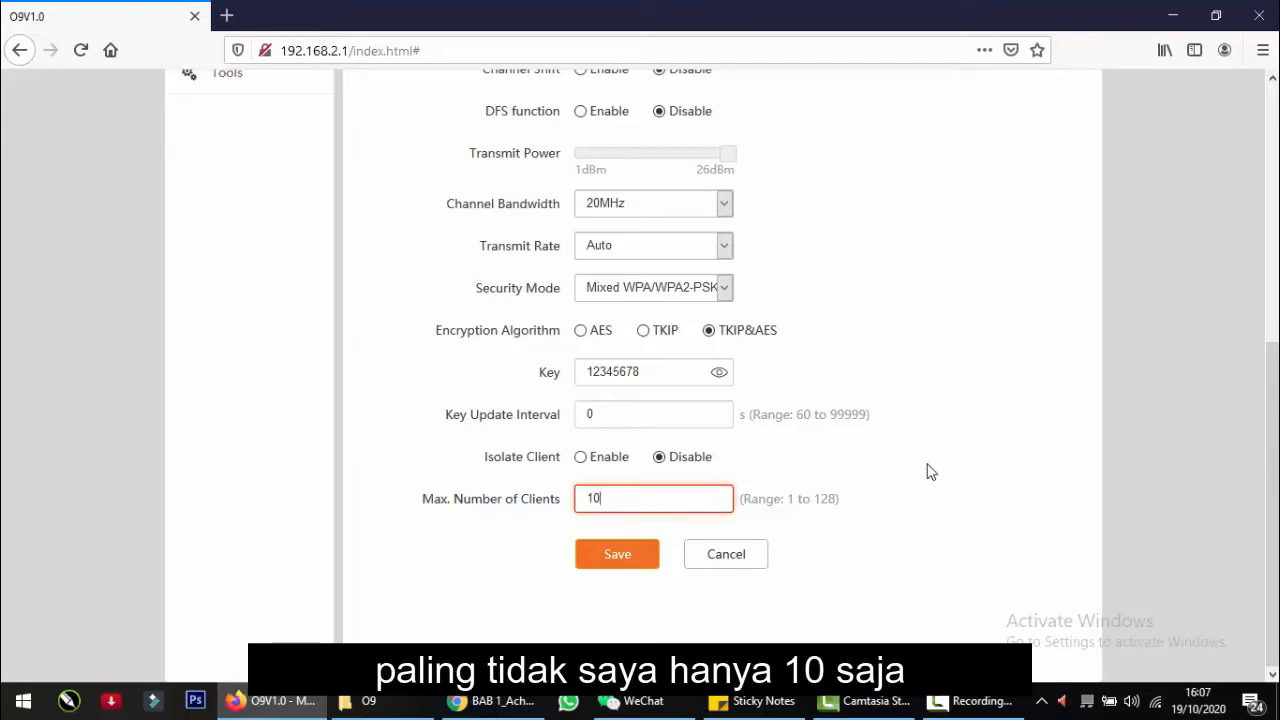
pyautogui.scroll(5, 922, 460)
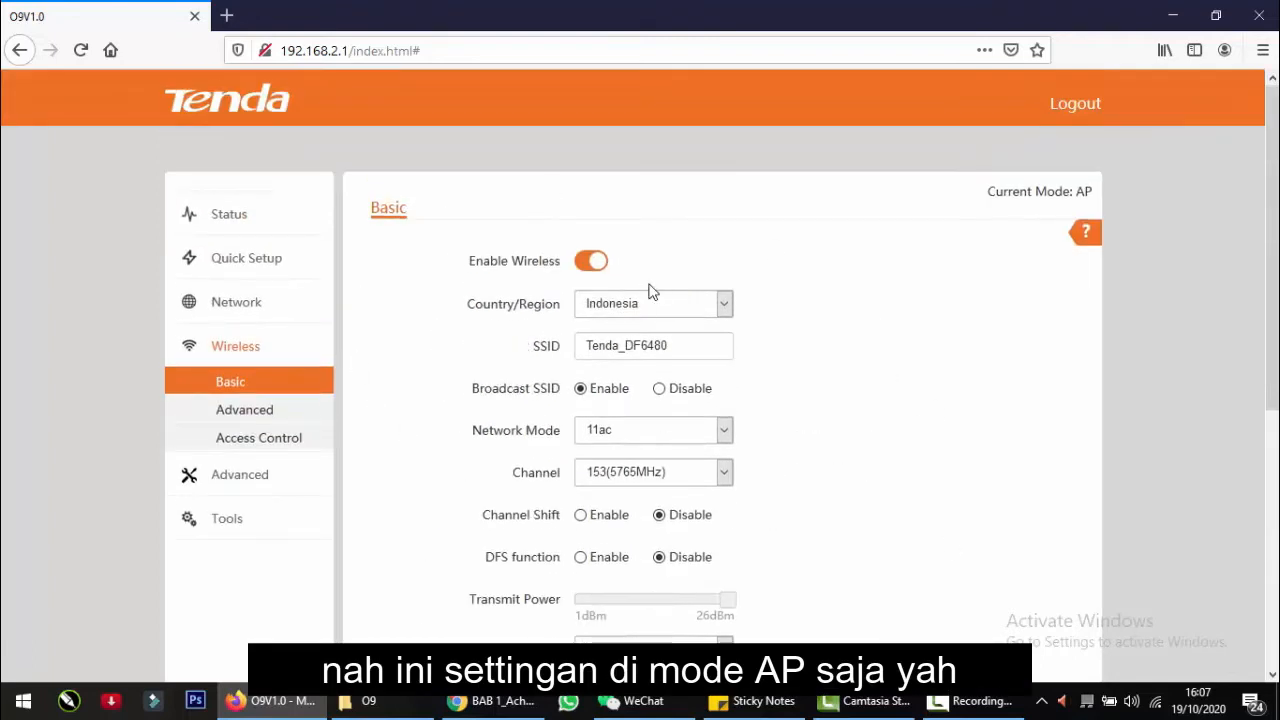
pyautogui.scroll(-2, 651, 290)
pyautogui.scroll(2, 680, 360)
pyautogui.scroll(-5, 700, 414)
pyautogui.scroll(5, 700, 414)
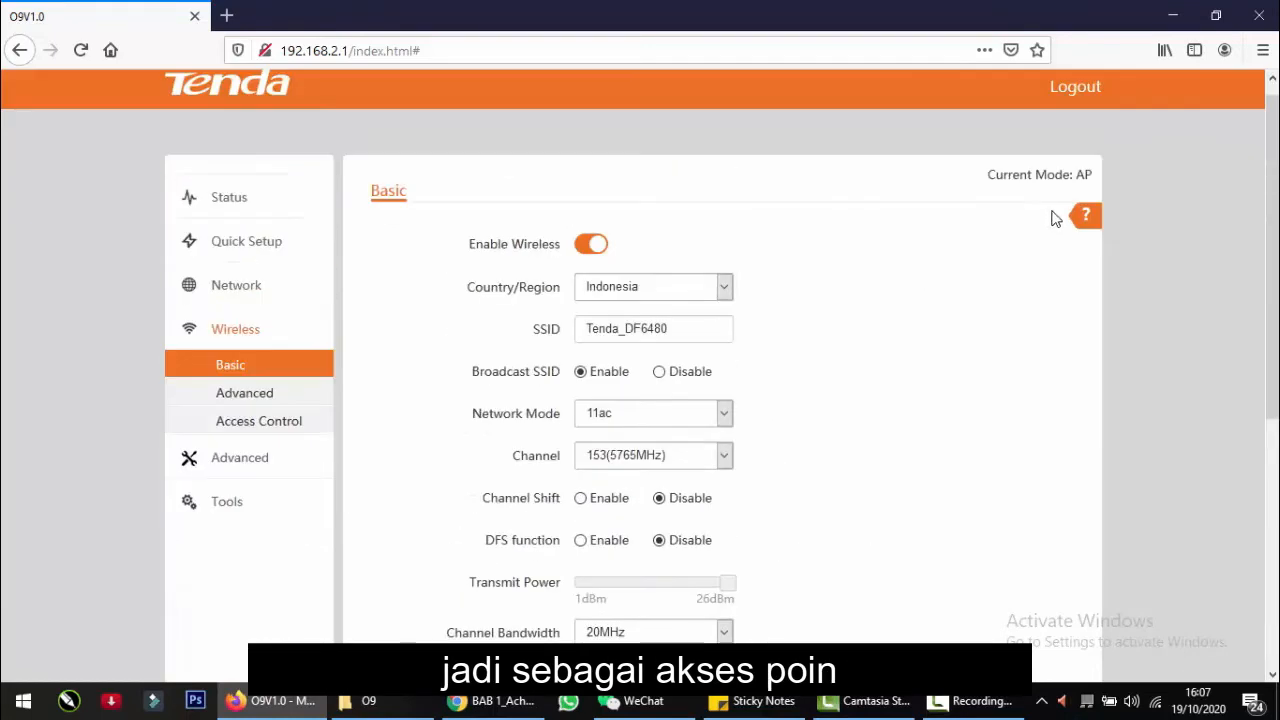
pyautogui.scroll(-5, 845, 447)
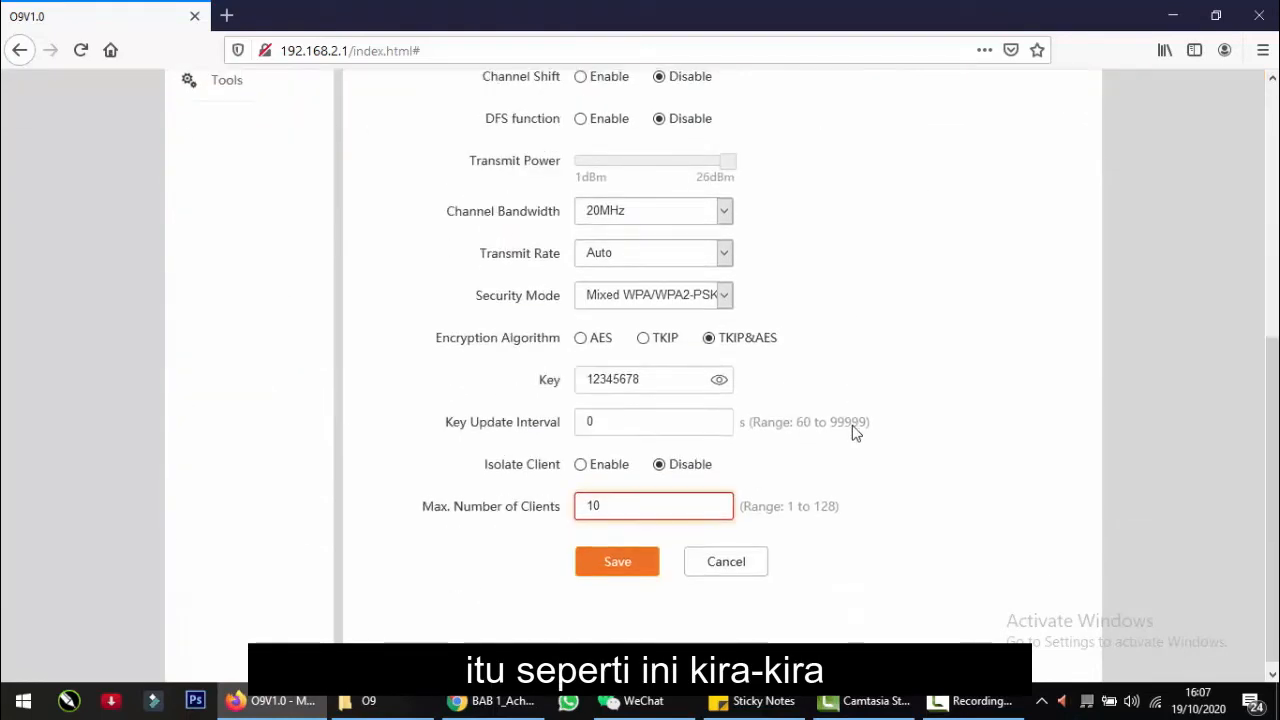
pyautogui.scroll(5, 857, 423)
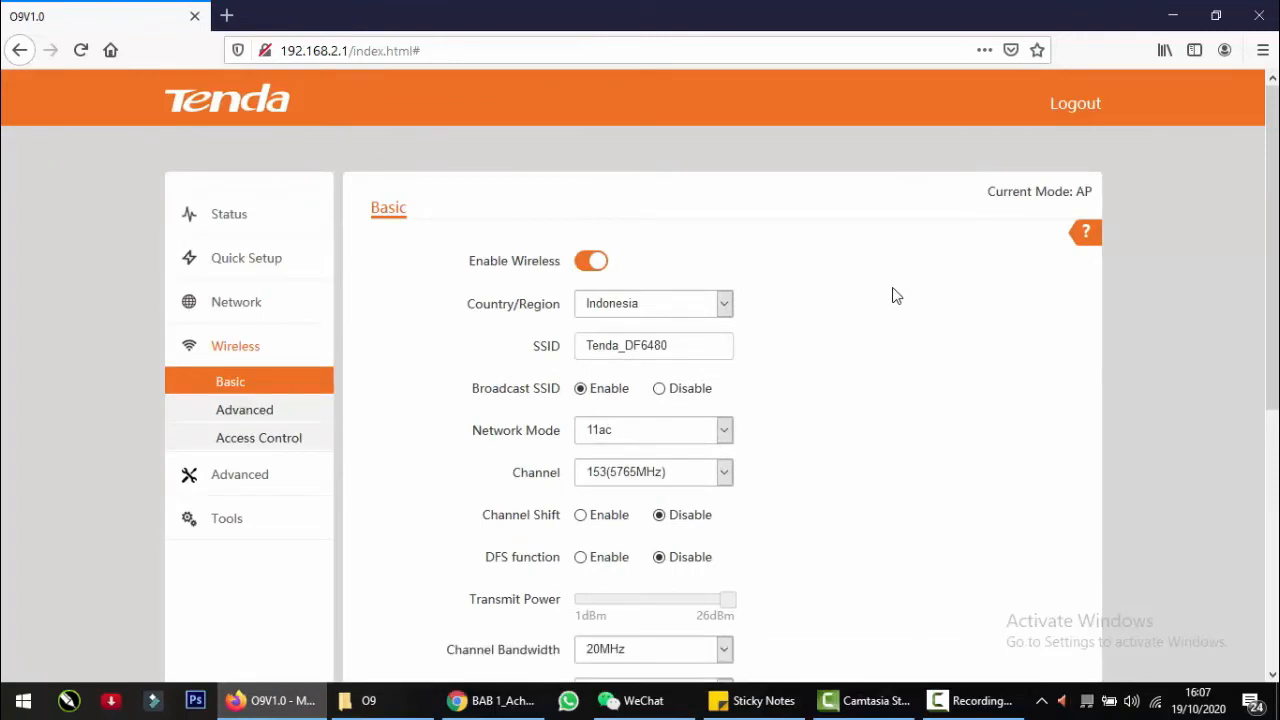
pyautogui.click(674, 350)
pyautogui.moveTo(678, 347); pyautogui.dragTo(556, 334)
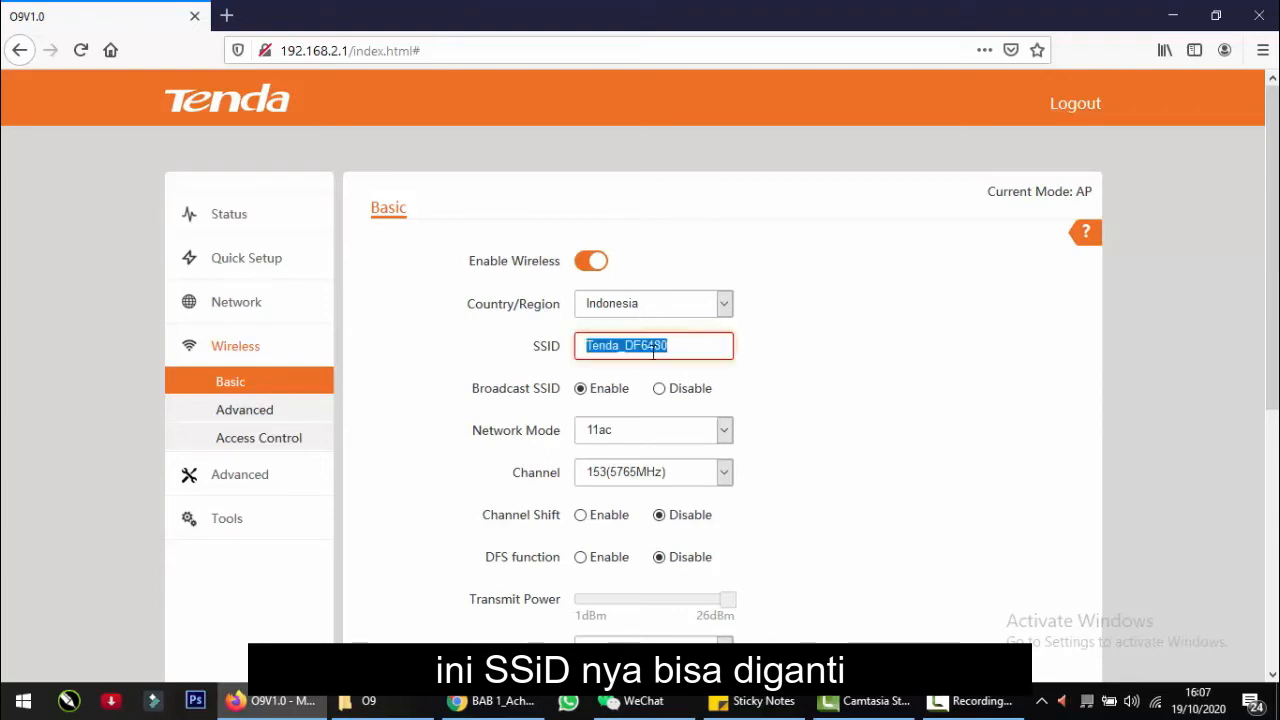
pyautogui.click(864, 417)
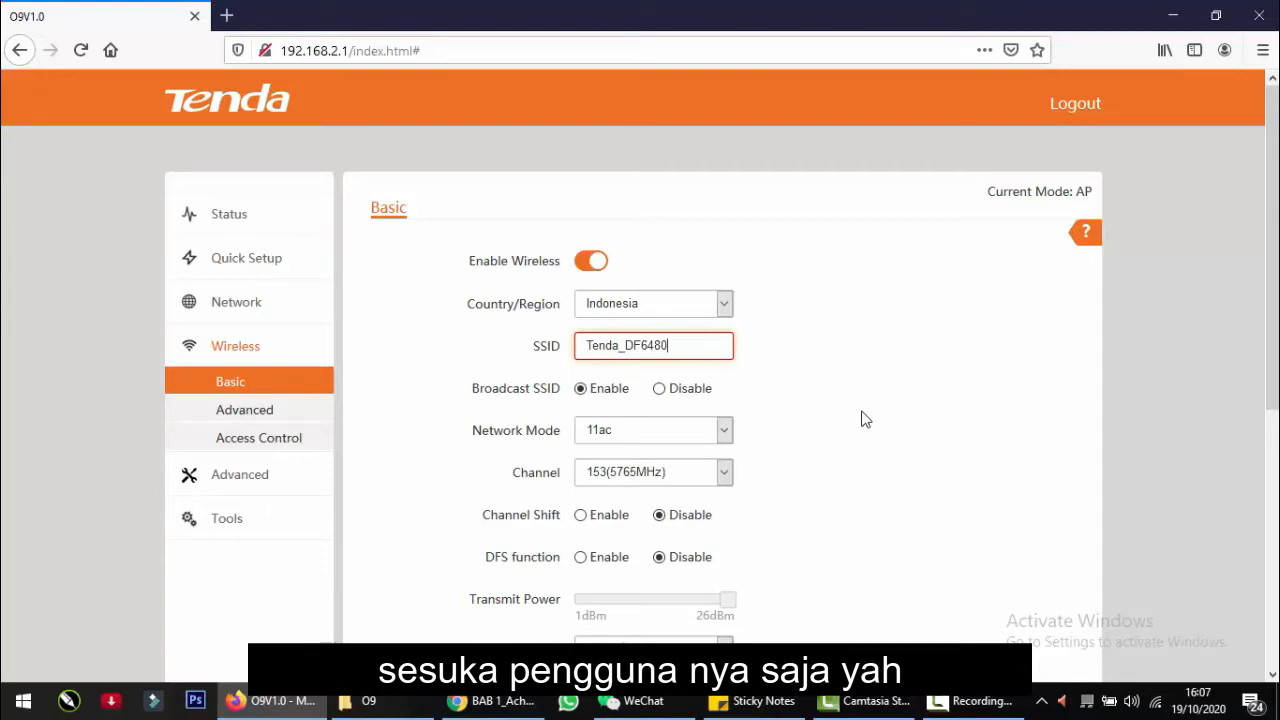
pyautogui.scroll(-5, 864, 419)
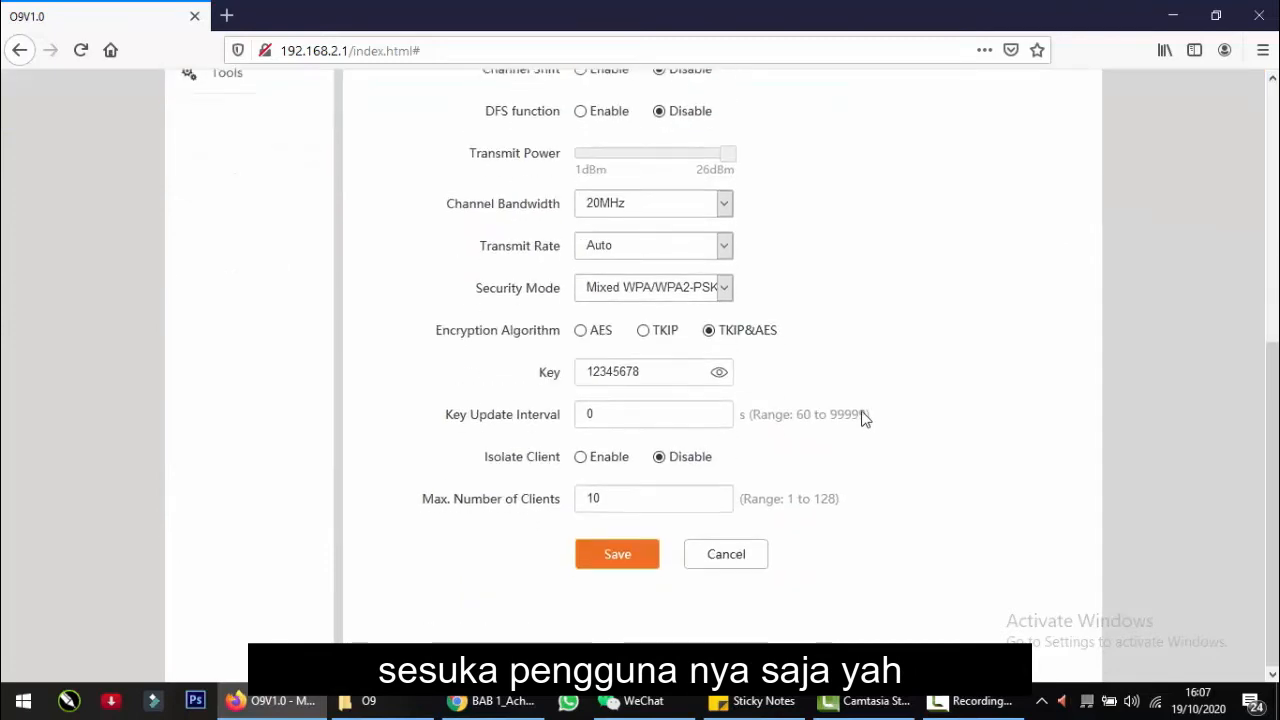
pyautogui.scroll(5, 374, 294)
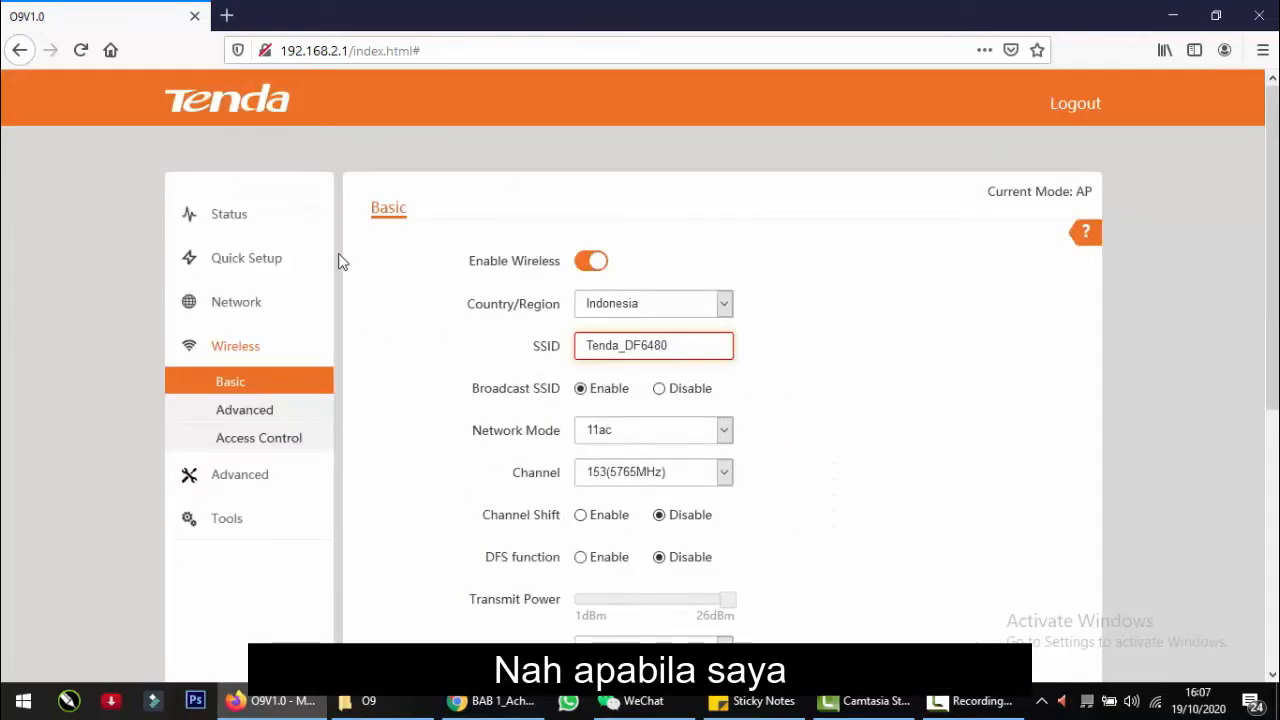
# - In Quick Setup, proceed with WISP mode to scan the upstream networks
pyautogui.click(250, 258)
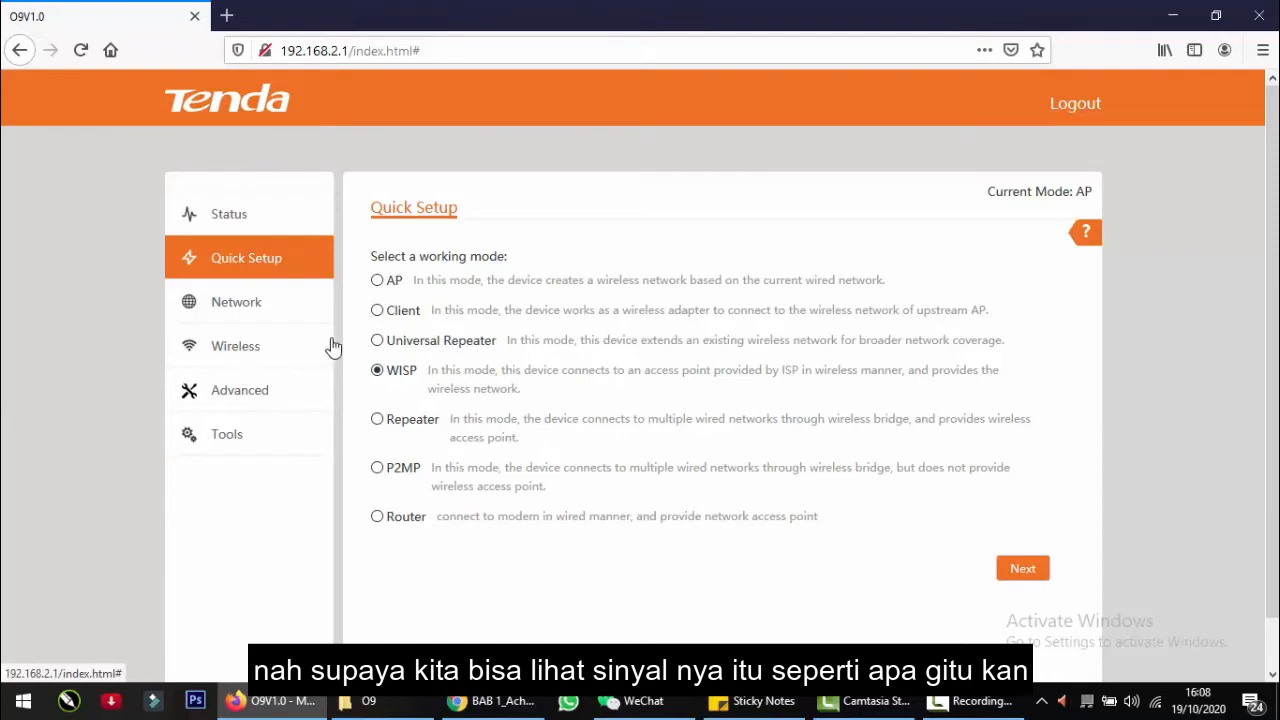
pyautogui.click(1023, 569)
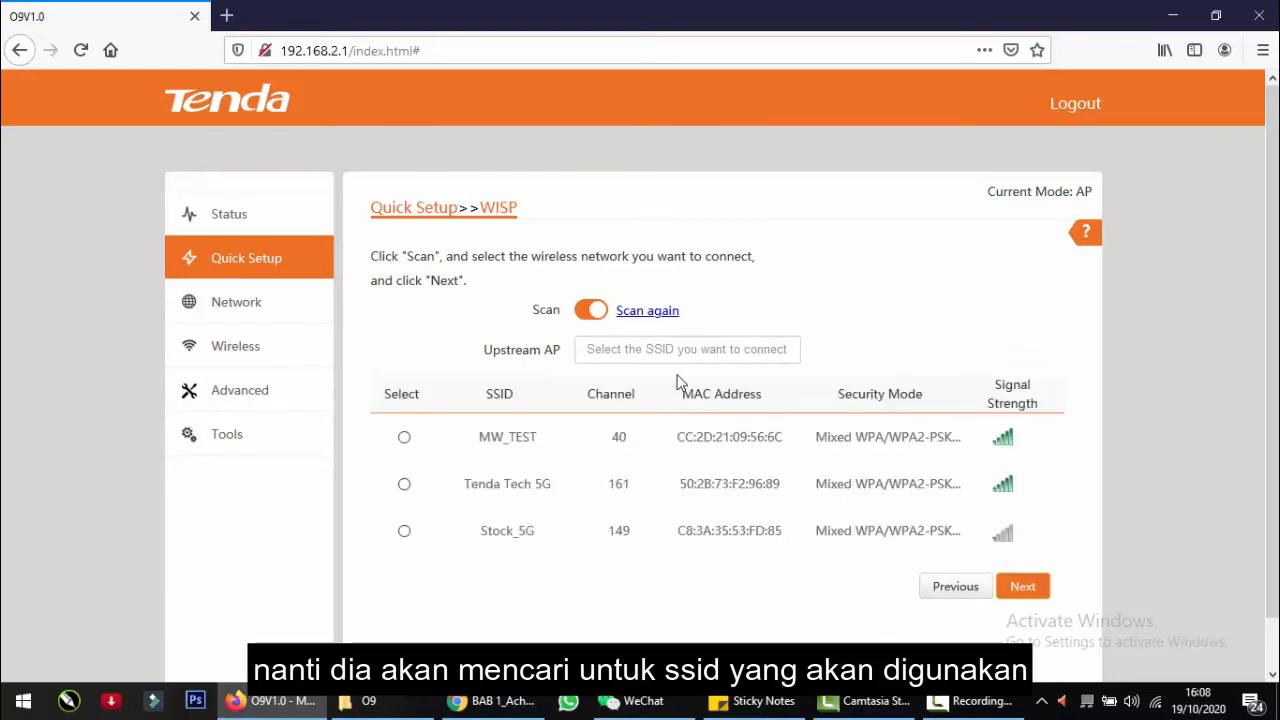
# - Choose Tenda Tech 5G (channel 161) as the upstream AP instead of Stock_5G
pyautogui.scroll(-1, 815, 360)
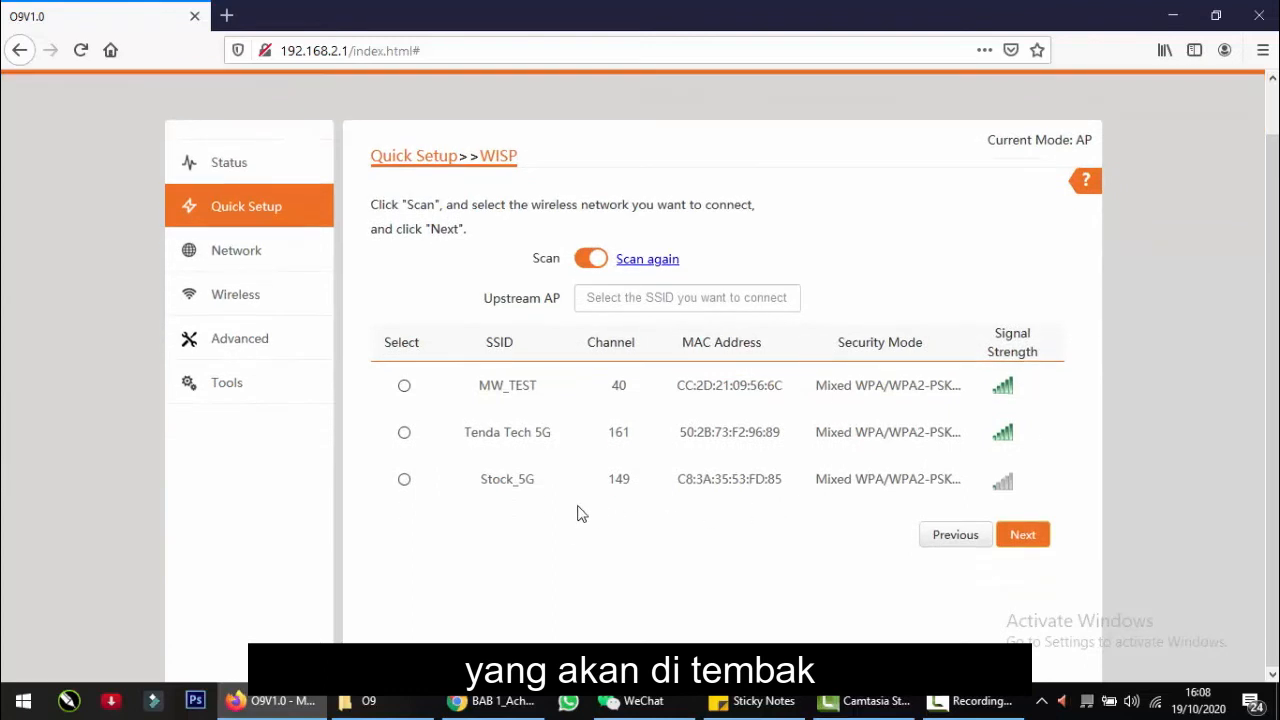
pyautogui.click(404, 436)
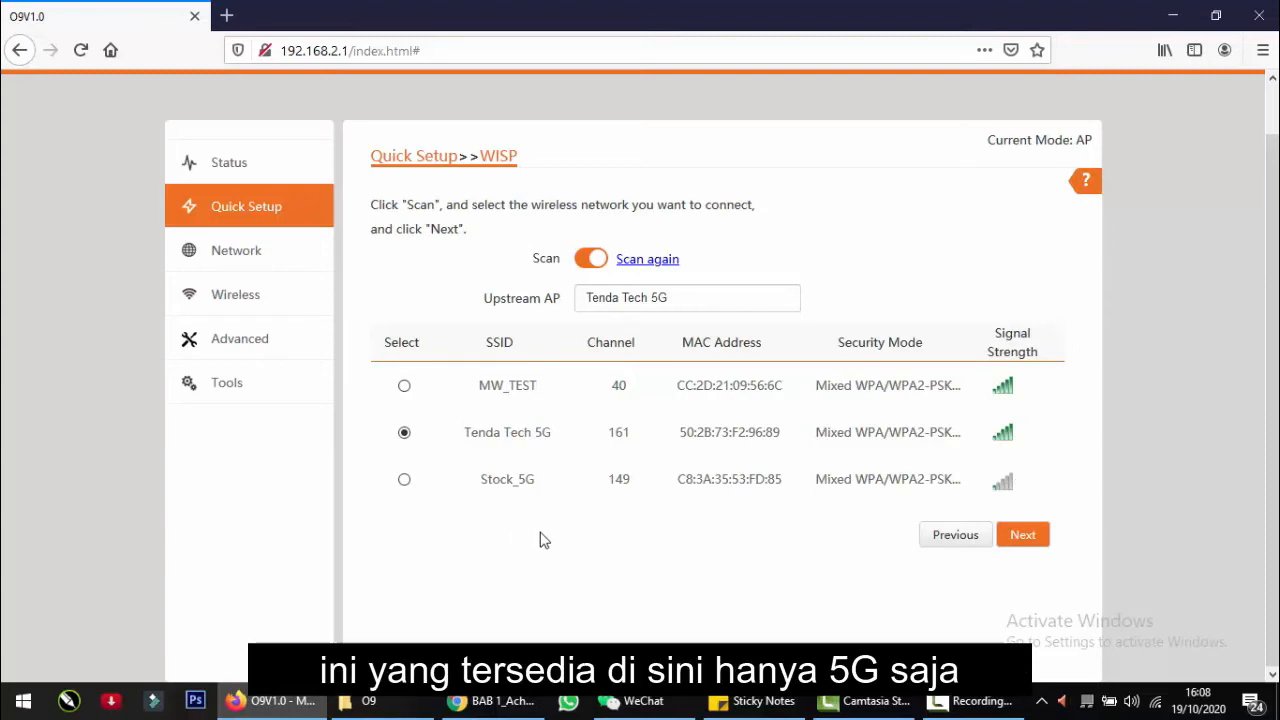
pyautogui.doubleClick(530, 479)
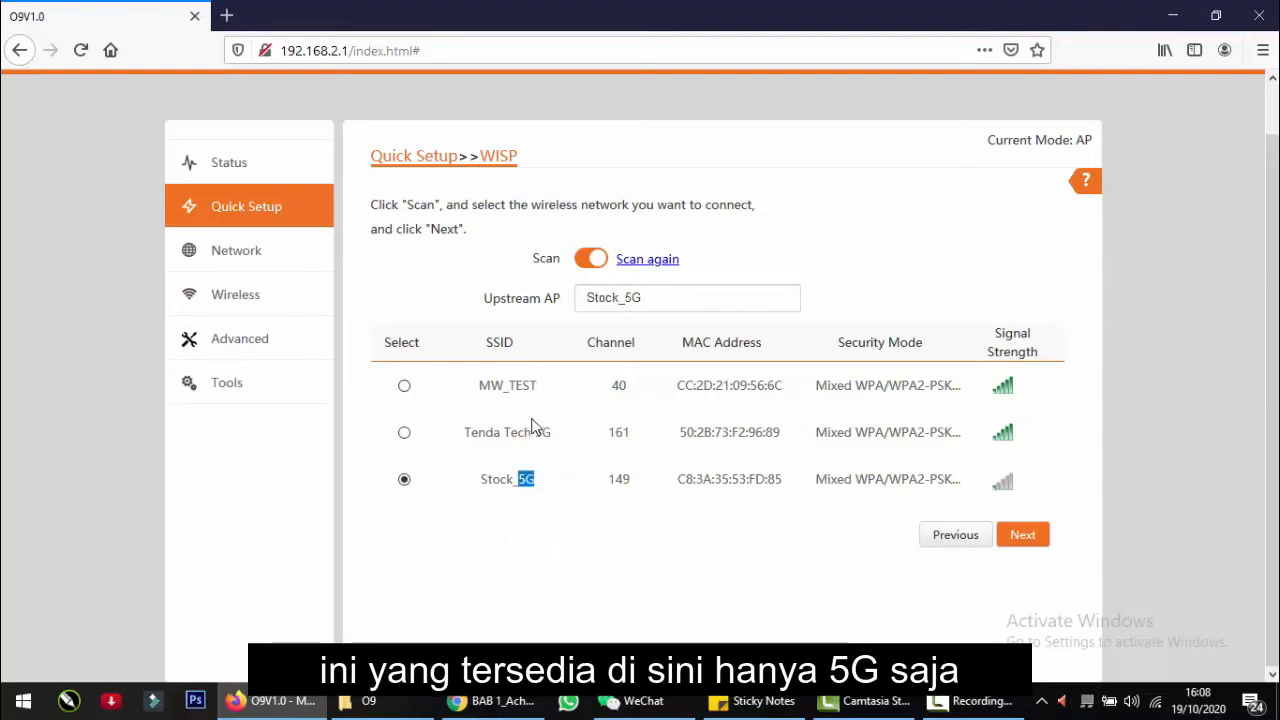
pyautogui.click(445, 418)
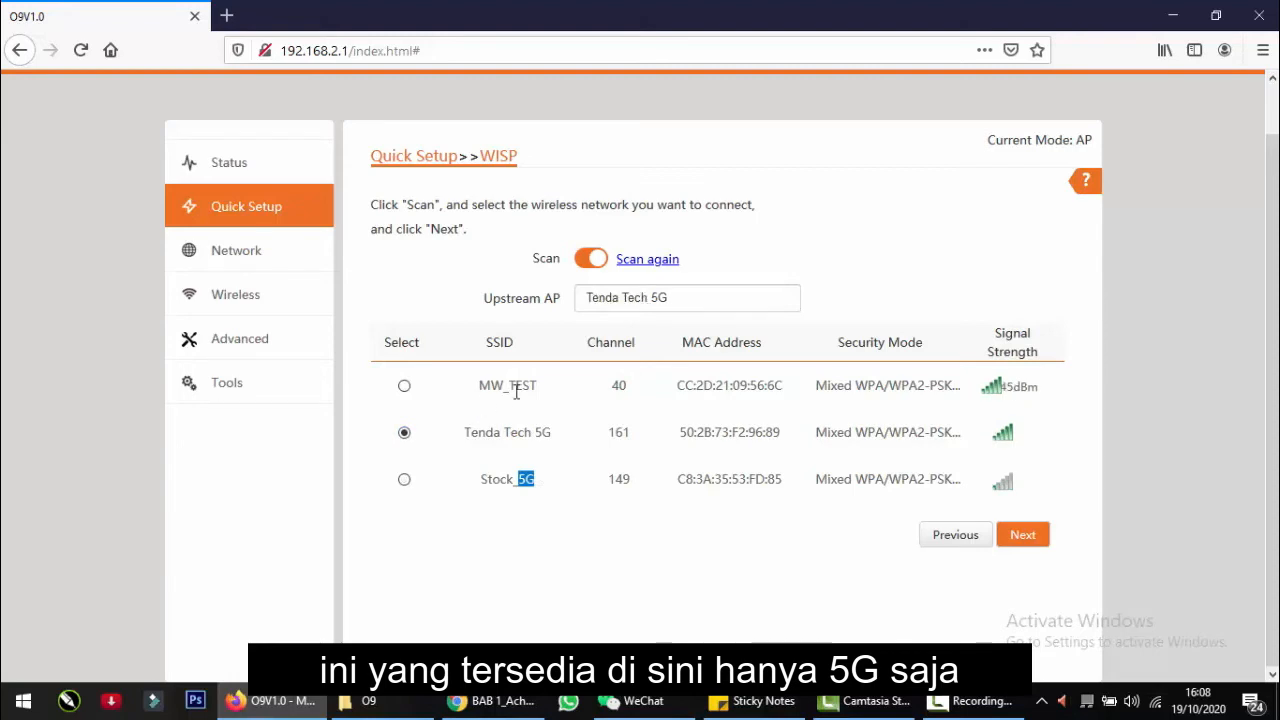
pyautogui.click(537, 568)
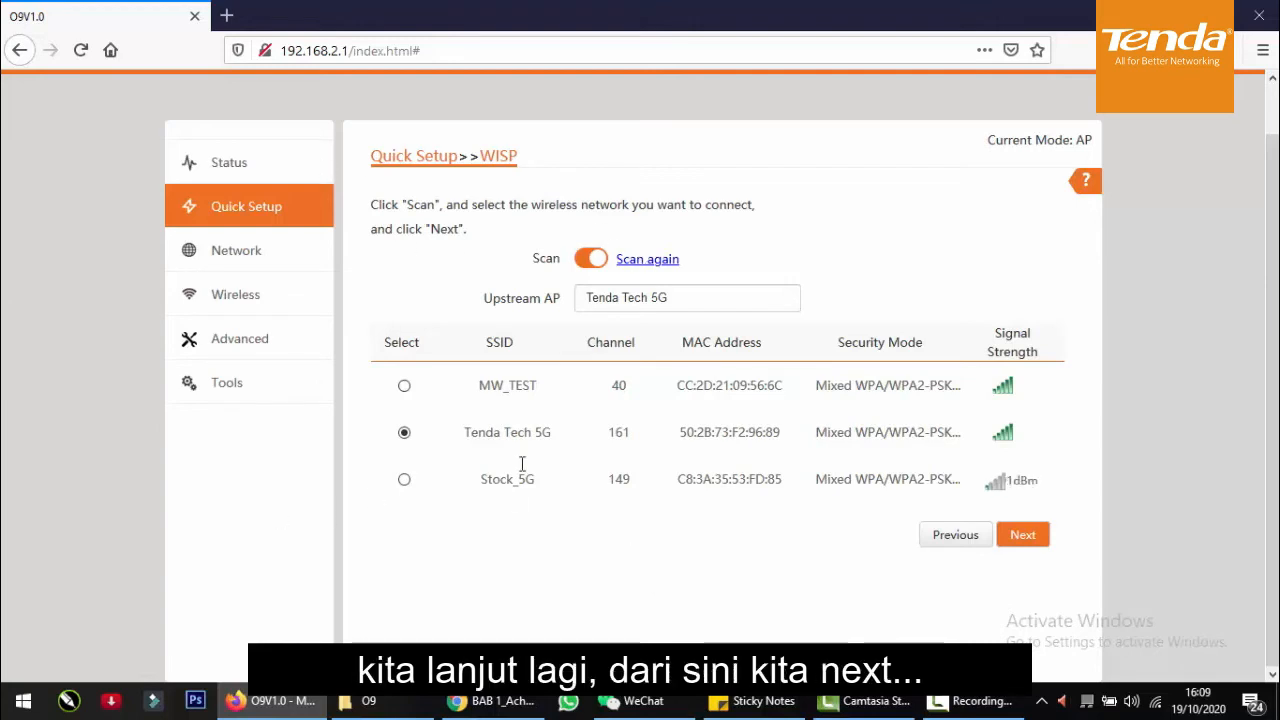
# - Set TKIP&AES, enter the upstream AP's WiFi password, and continue to connection type
pyautogui.click(1034, 545)
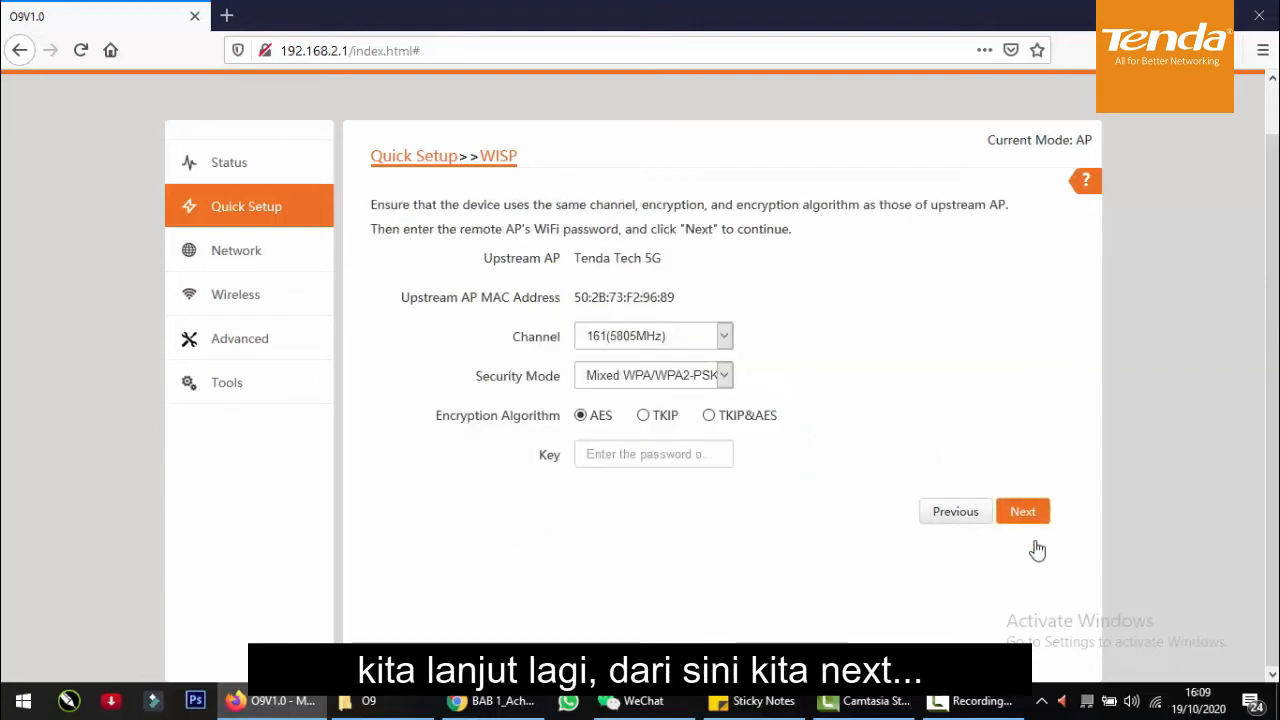
pyautogui.click(708, 416)
pyautogui.click(683, 456)
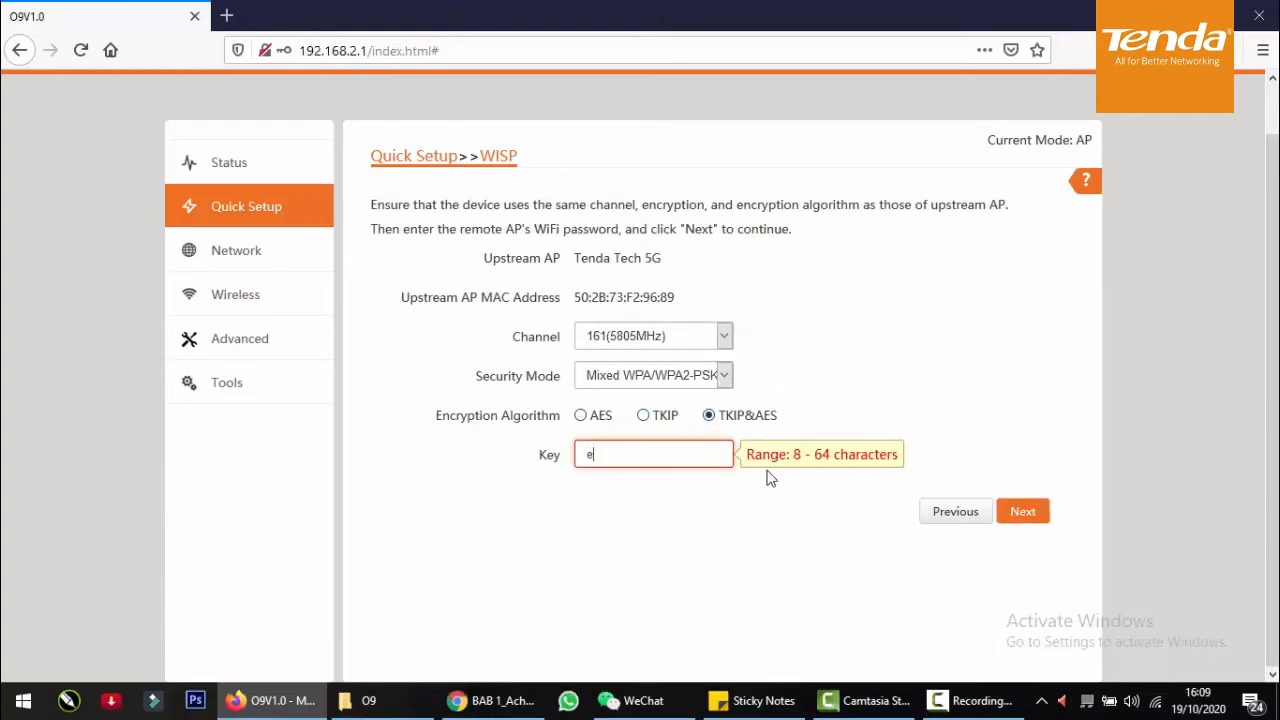
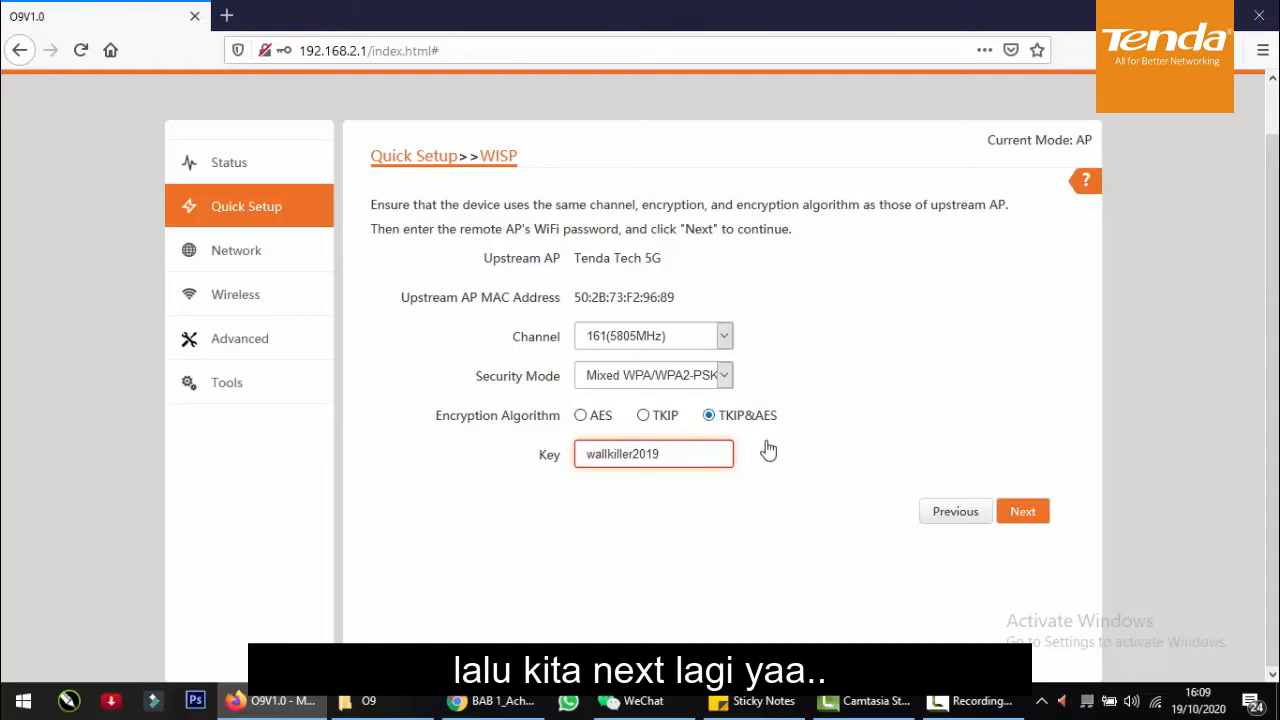
pyautogui.click(1023, 513)
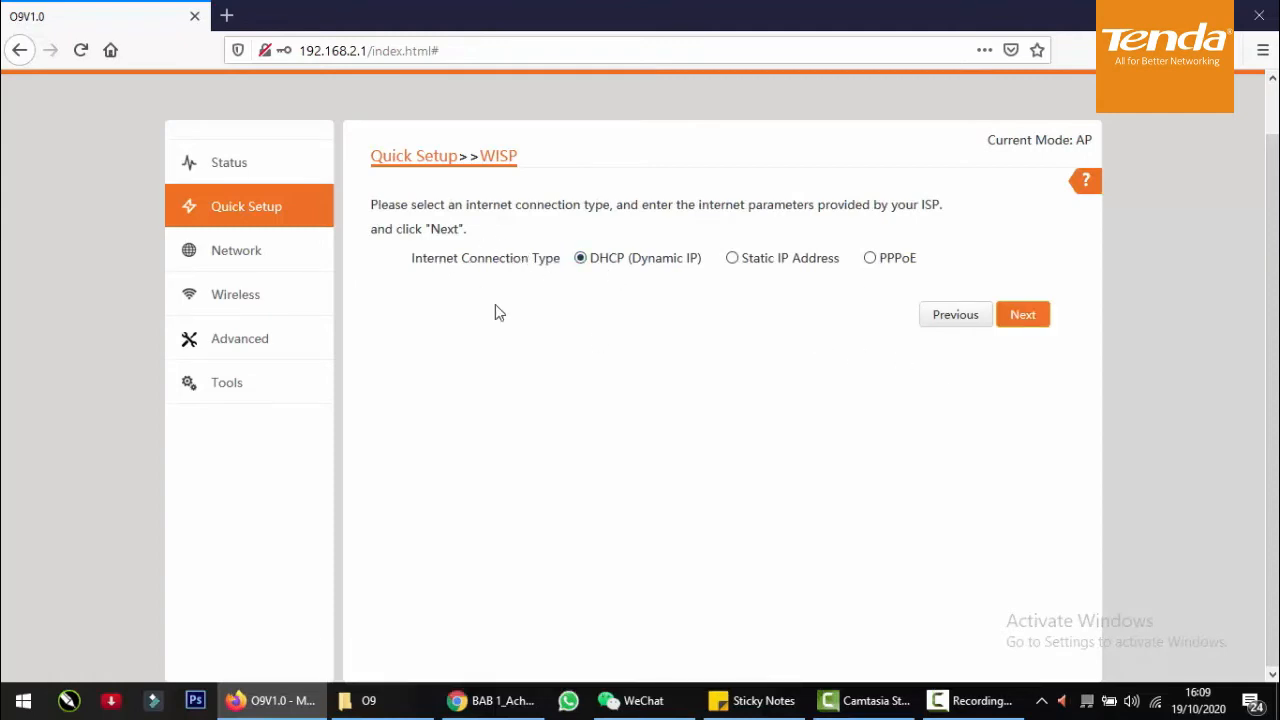
# - Keep DHCP and leave Tenda_DF6480 WiFi security on None after trying Mixed WPA/WPA2-PSK
pyautogui.click(1023, 315)
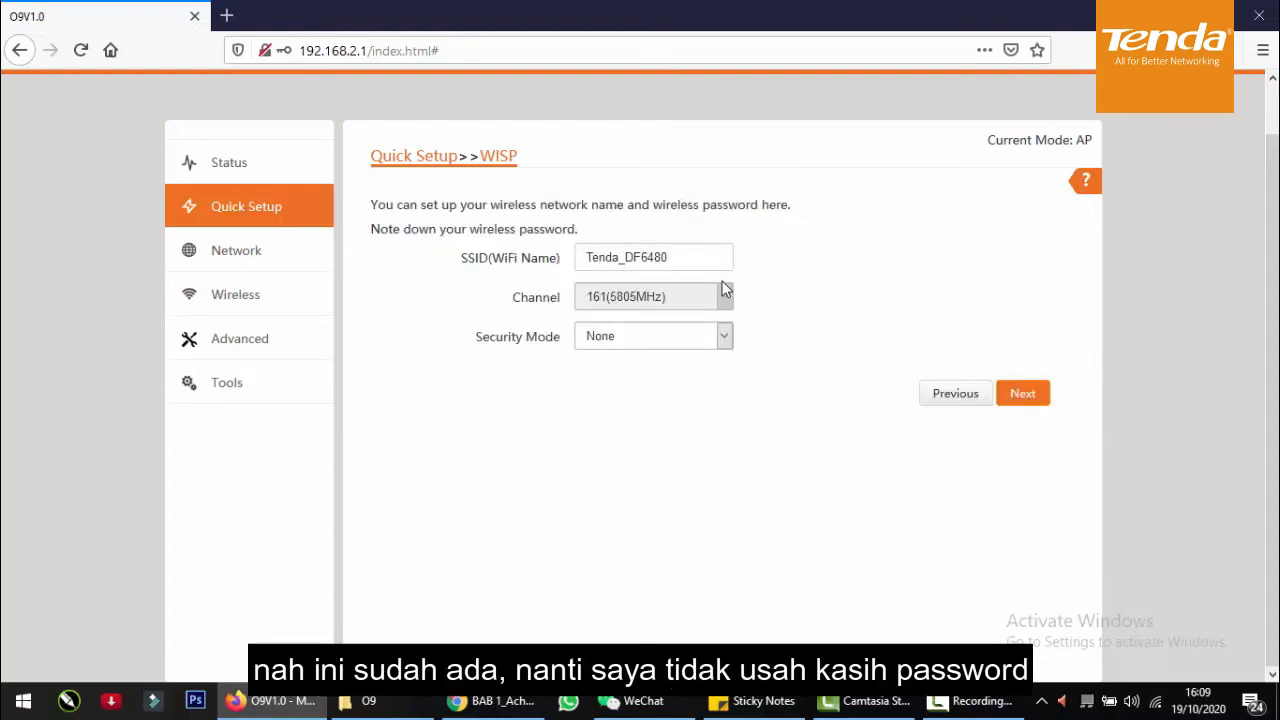
pyautogui.click(723, 340)
pyautogui.click(685, 360)
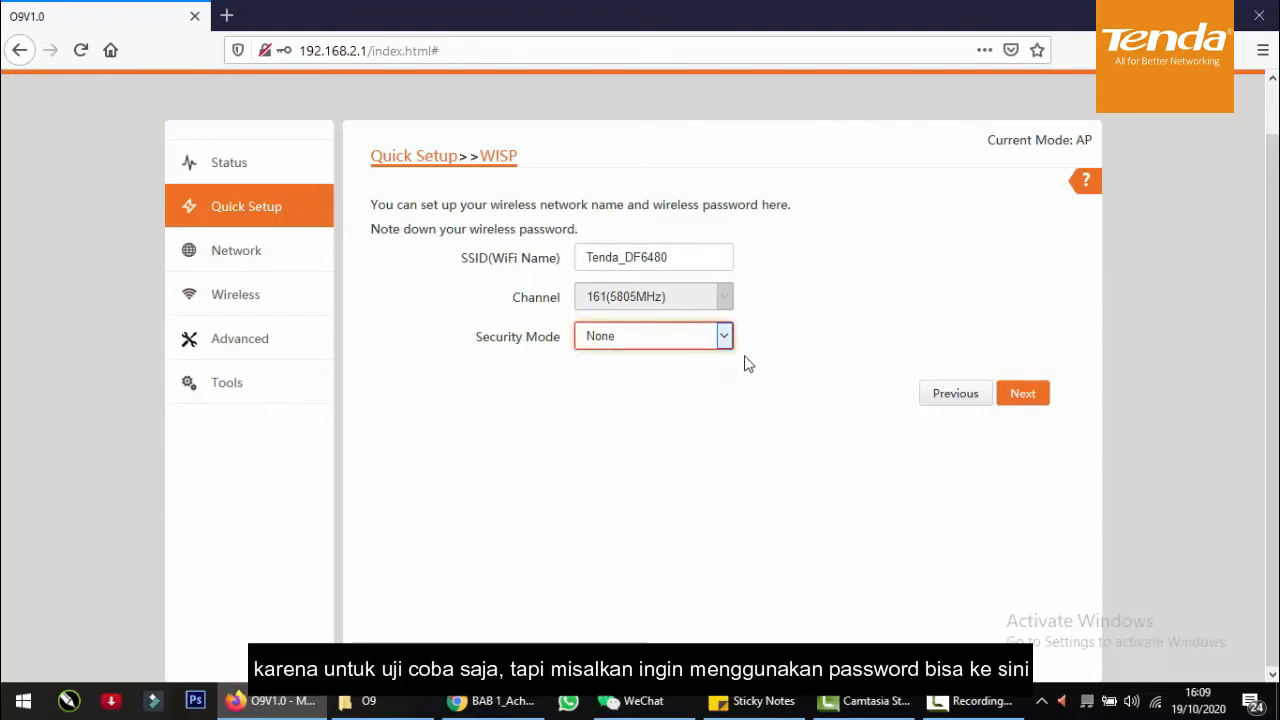
pyautogui.click(724, 336)
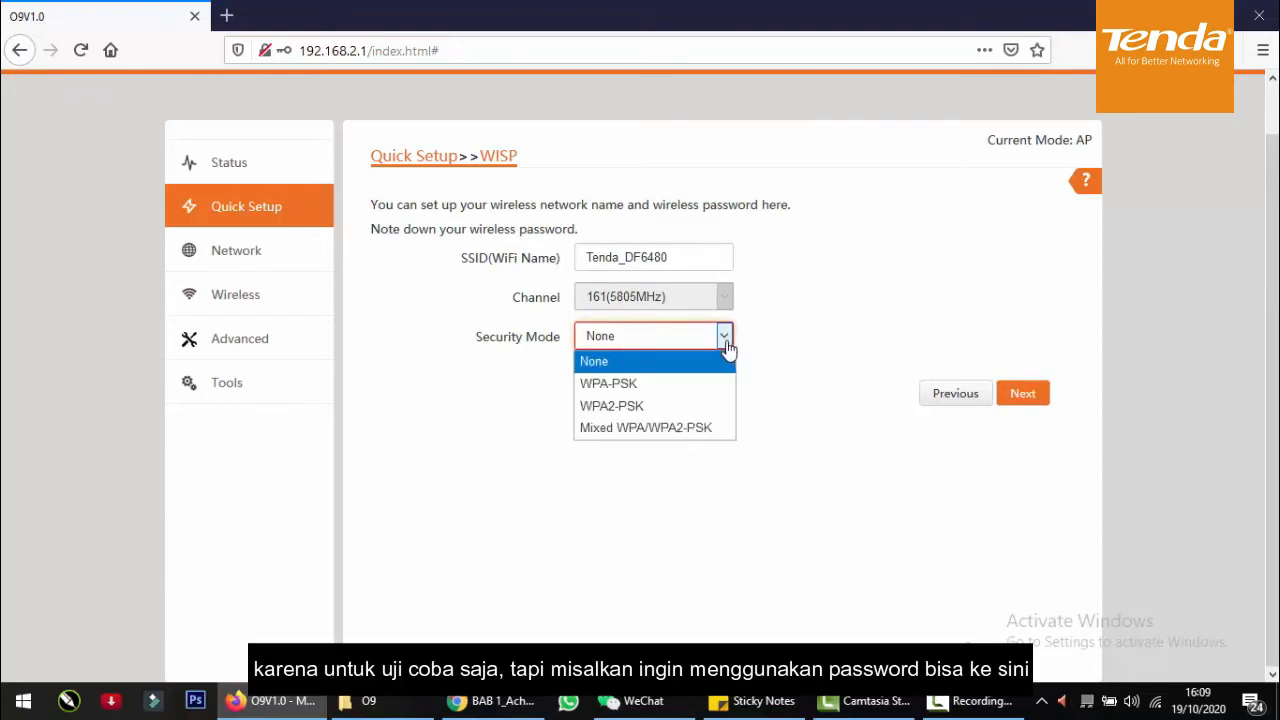
pyautogui.click(699, 430)
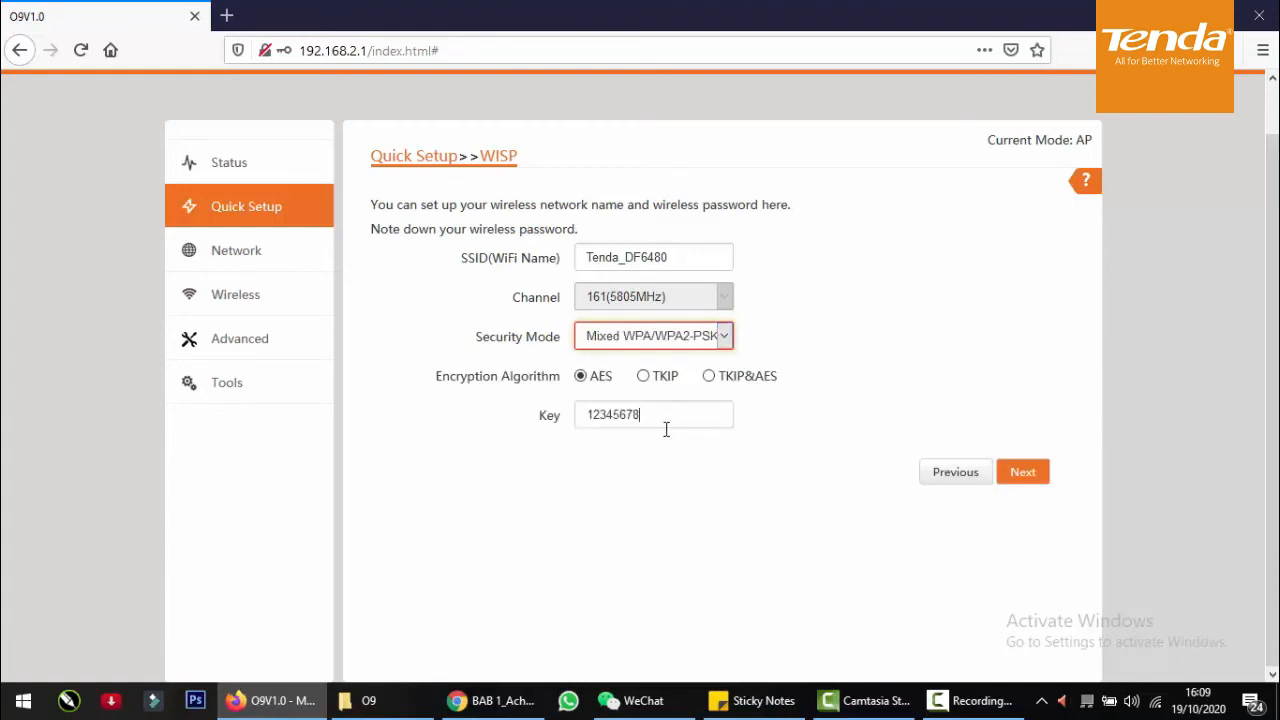
pyautogui.click(678, 422)
pyautogui.click(724, 336)
pyautogui.click(700, 357)
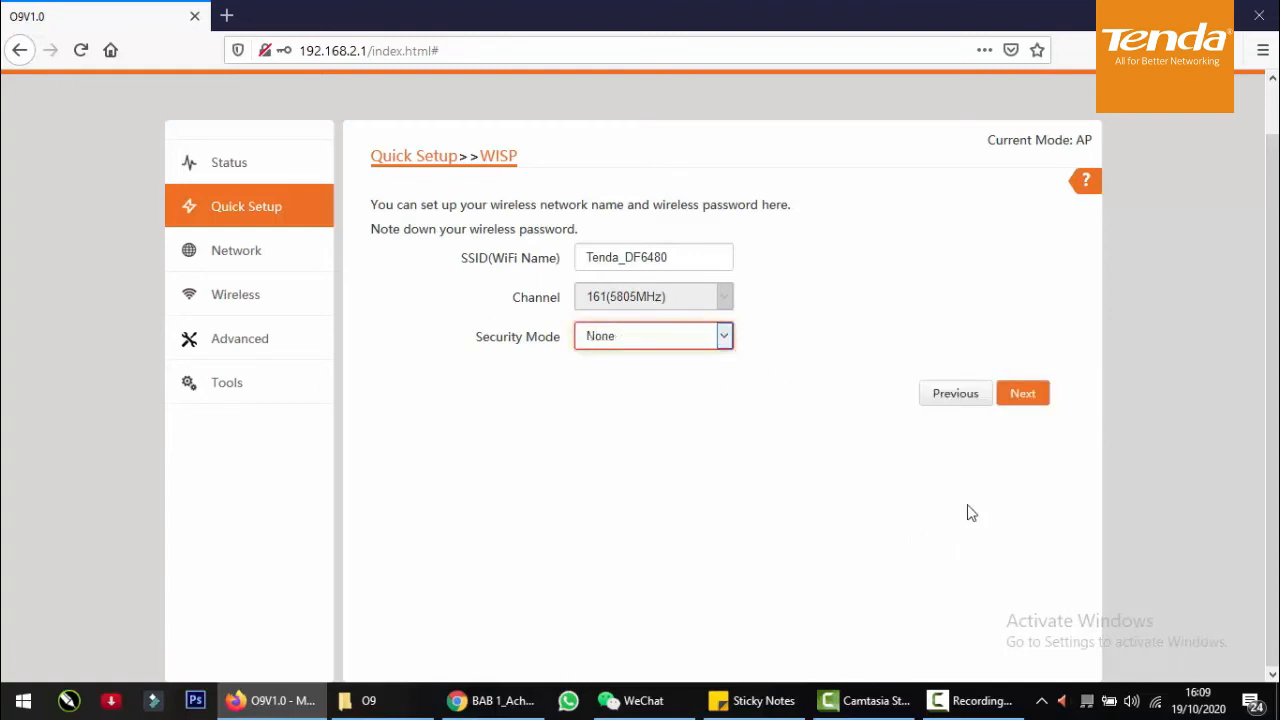
pyautogui.click(1002, 456)
pyautogui.click(1022, 394)
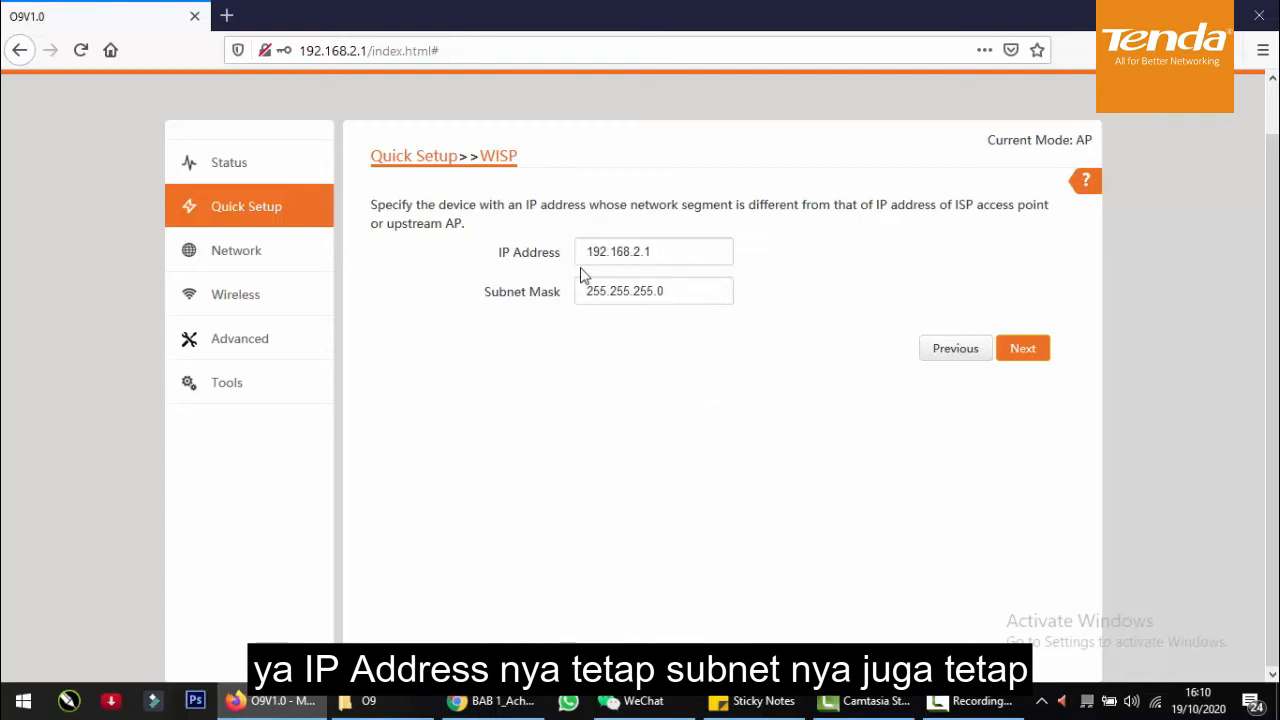
# - Accept LAN address 192.168.2.1/255.255.255.0 and save the WISP settings to reboot
pyautogui.click(1030, 356)
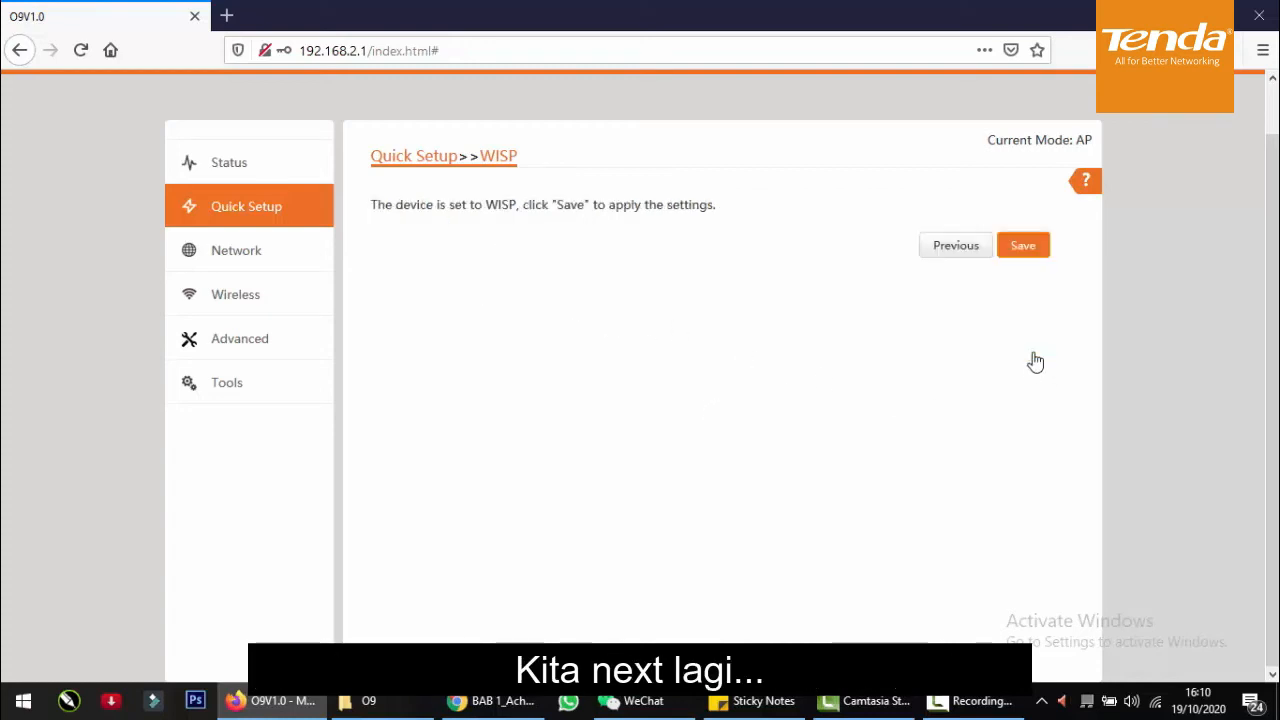
pyautogui.click(1030, 250)
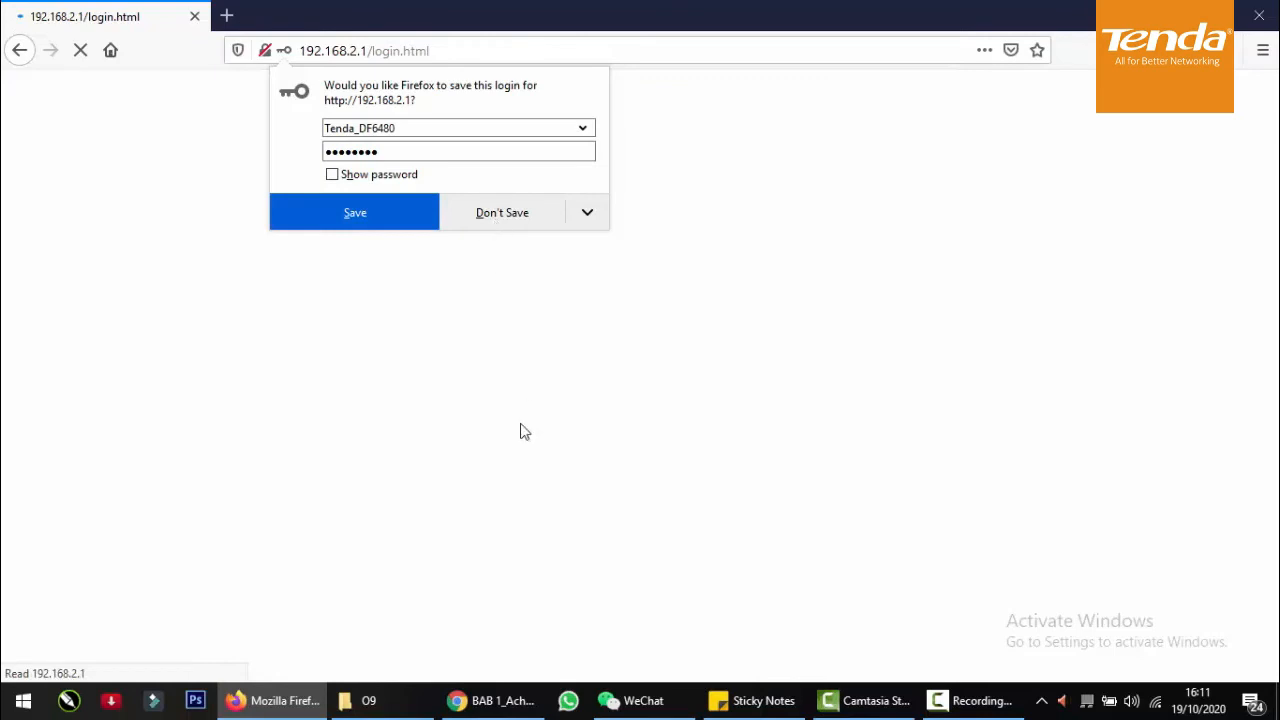
# - Dismiss the save-login offer and log back in with the default username and password
pyautogui.click(521, 425)
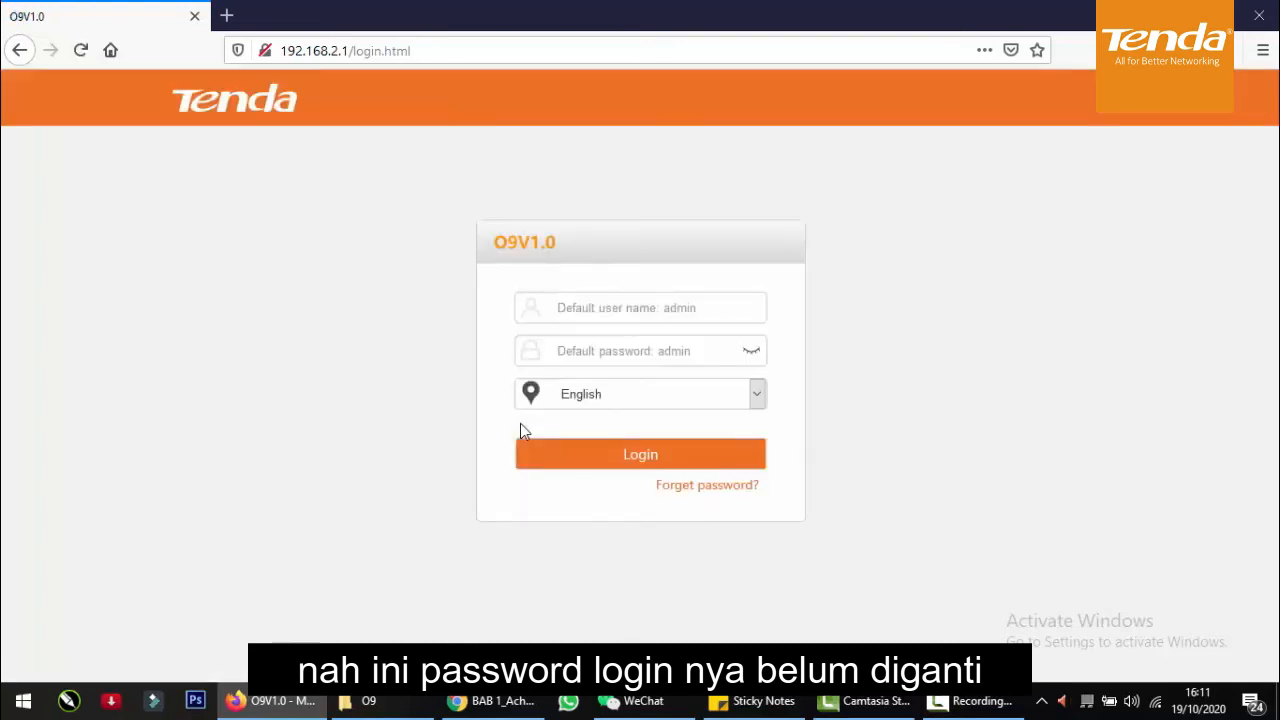
pyautogui.click(639, 309)
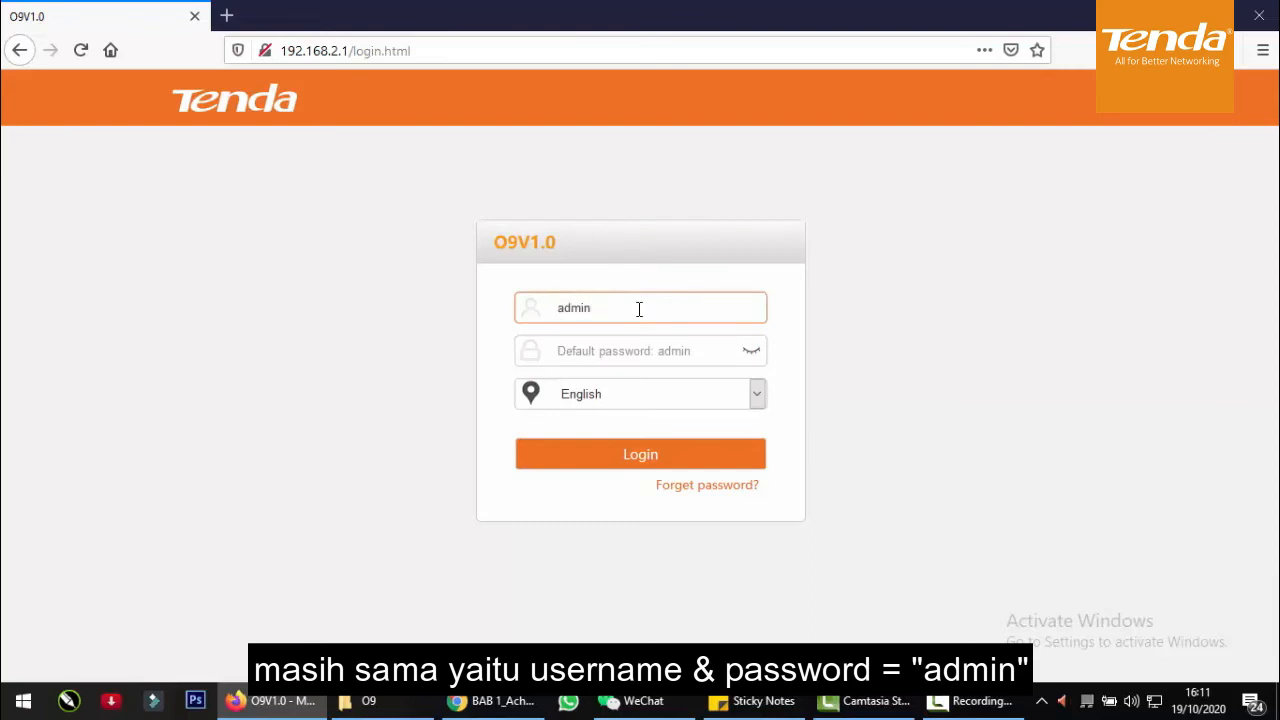
pyautogui.press('Tab')
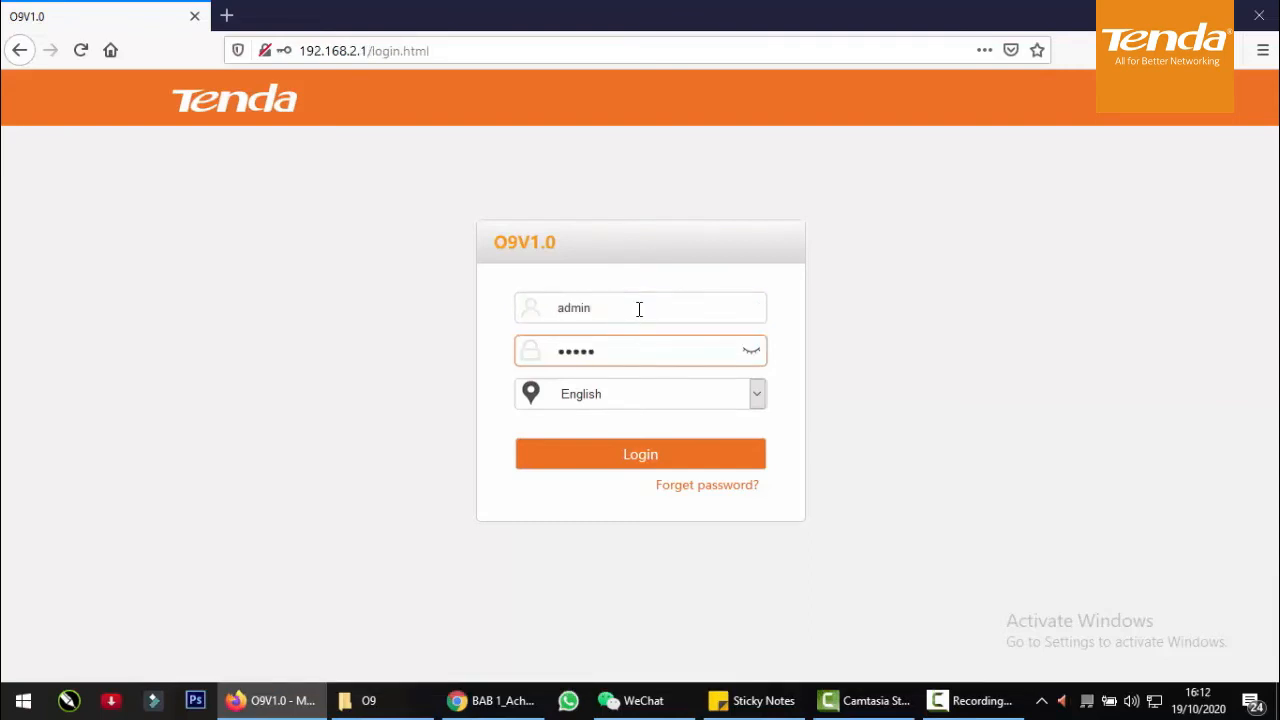
pyautogui.press('Return')
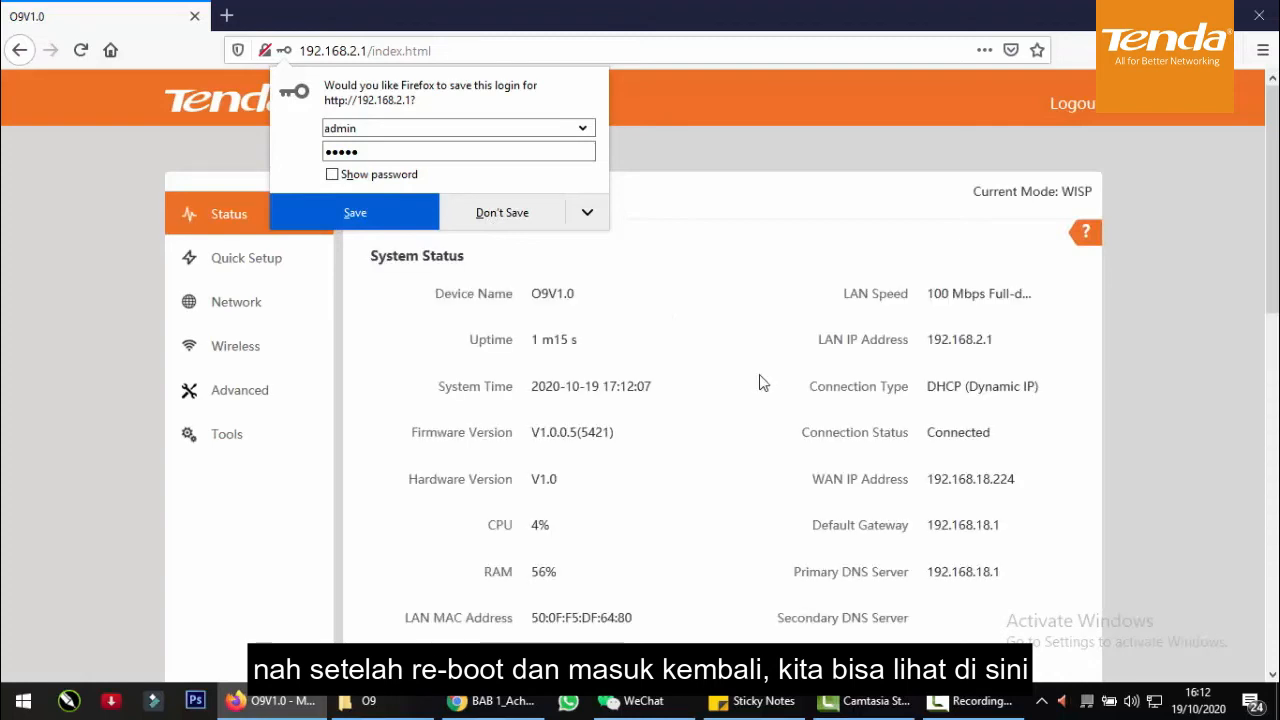
# - Decline saving the router login in Firefox and scroll to Wireless Status
pyautogui.click(502, 213)
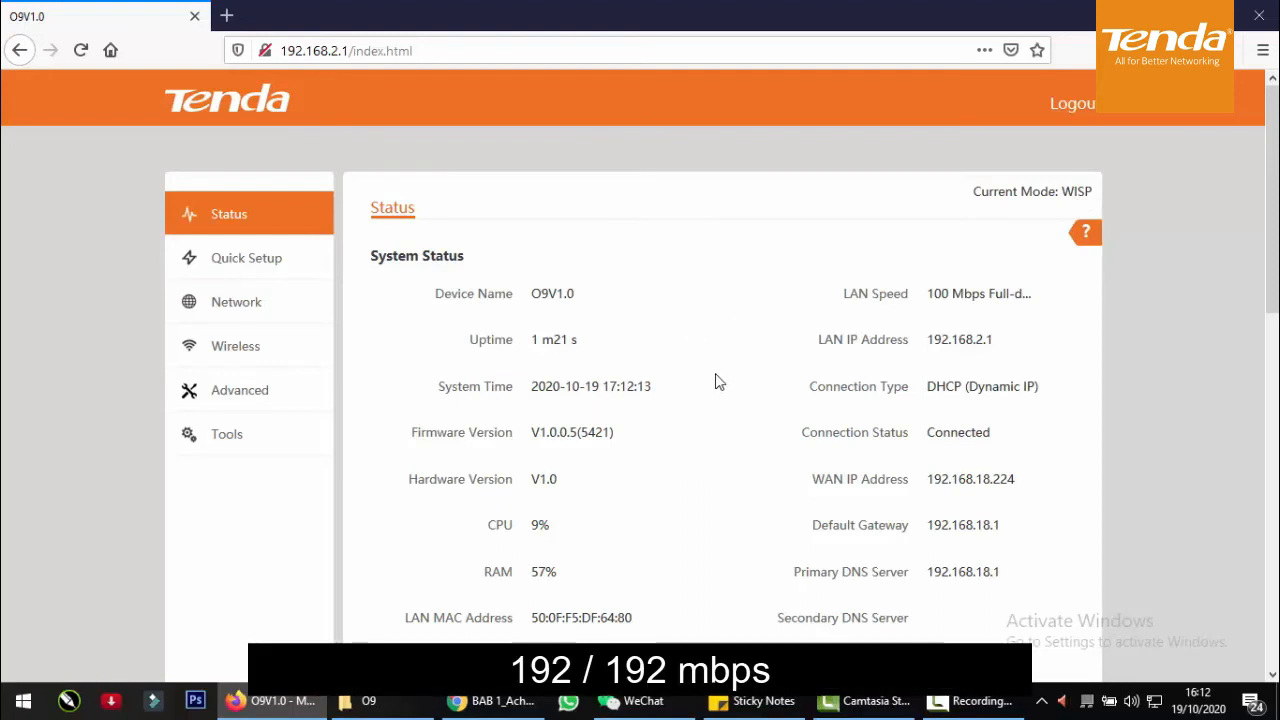
pyautogui.scroll(-1, 717, 382)
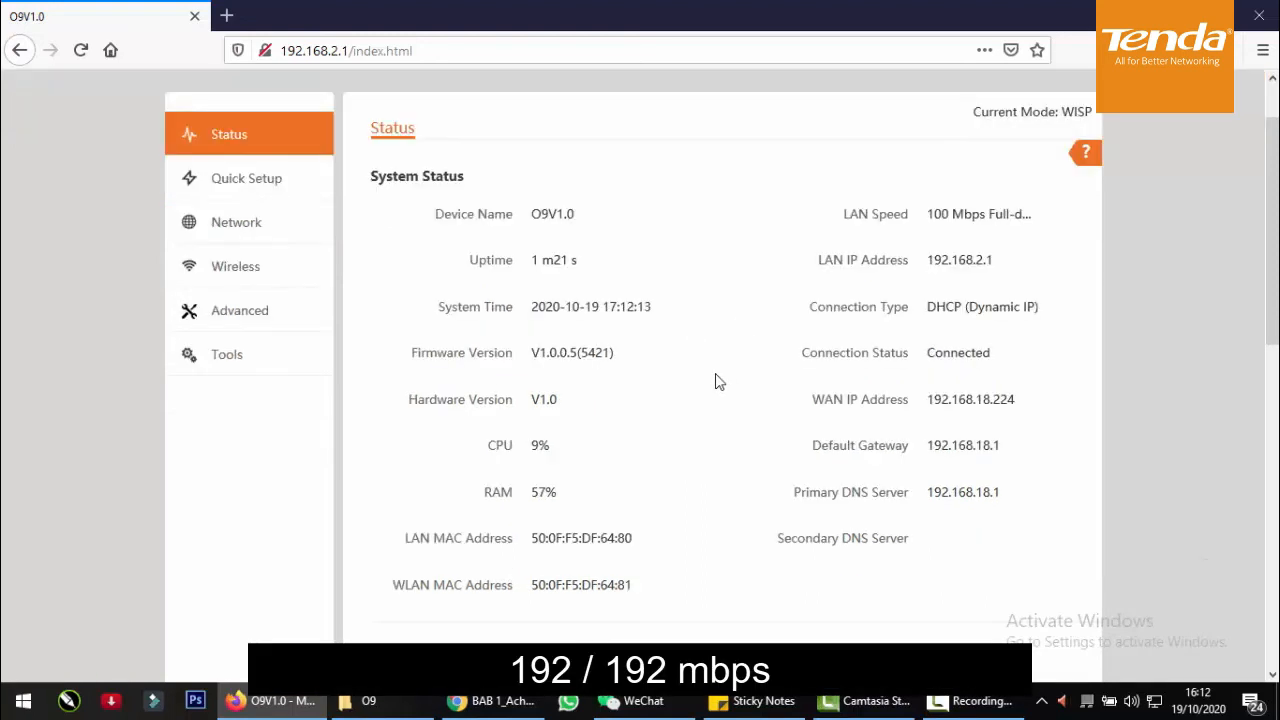
pyautogui.scroll(-10, 717, 382)
pyautogui.scroll(4, 717, 382)
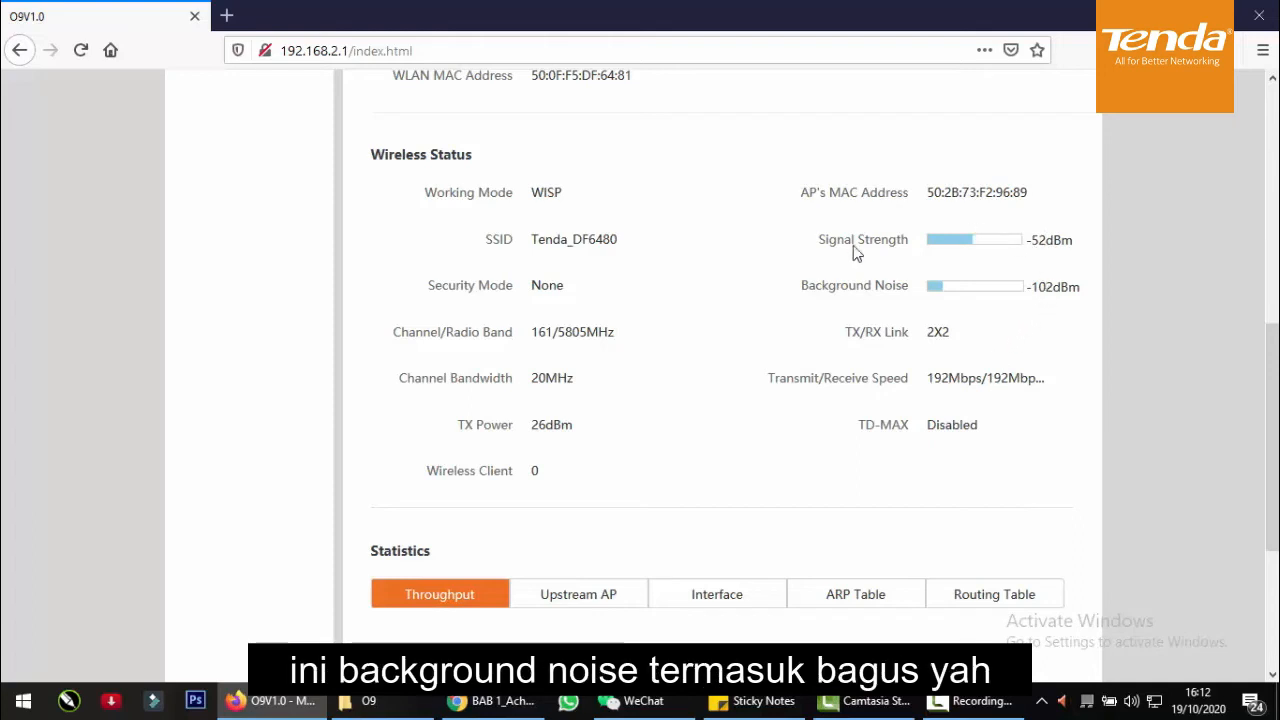
# - Highlight the -52dBm signal strength and -102dBm background noise values
pyautogui.doubleClick(1038, 240)
pyautogui.click(1036, 318)
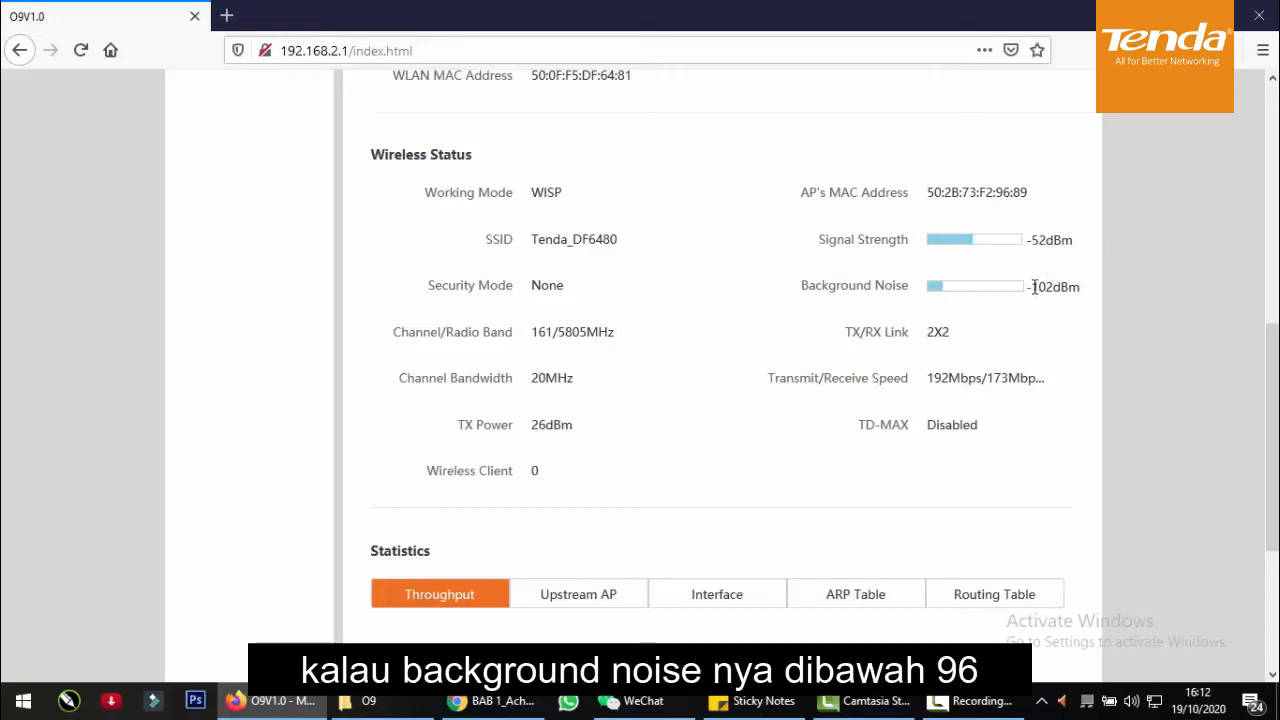
pyautogui.doubleClick(1042, 287)
pyautogui.click(1060, 318)
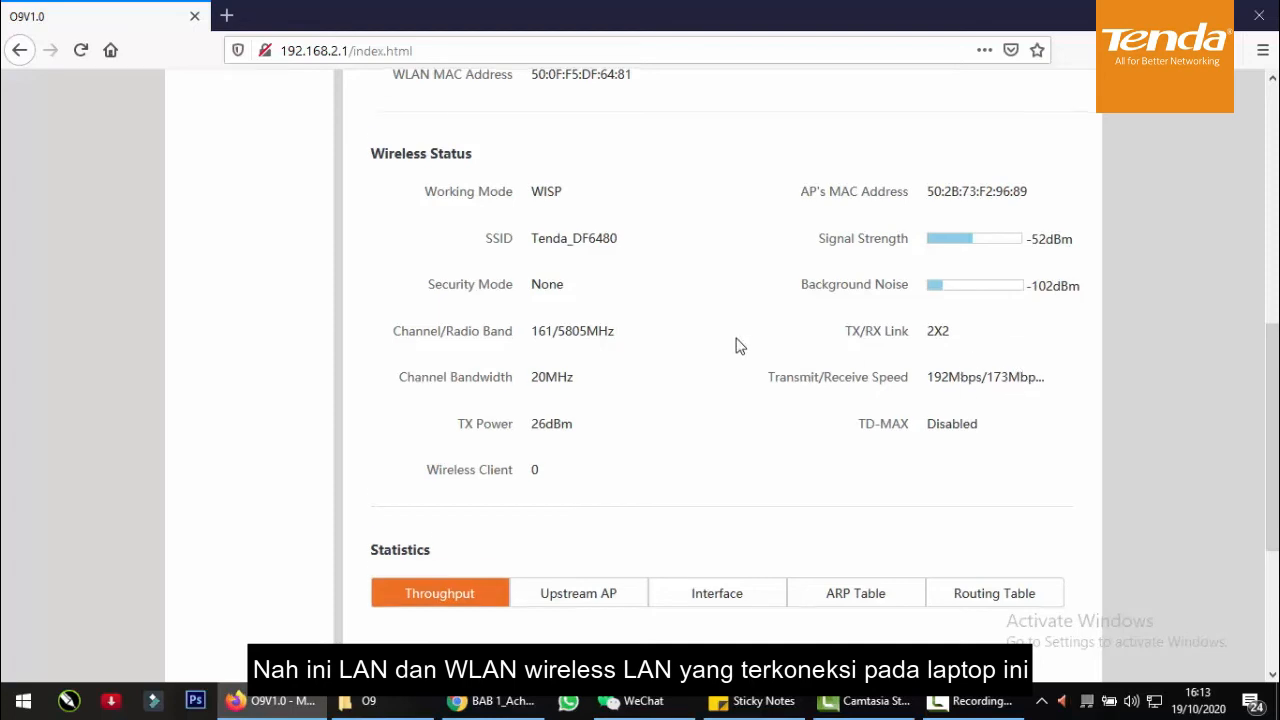
pyautogui.scroll(-2, 738, 346)
pyautogui.scroll(-3, 738, 346)
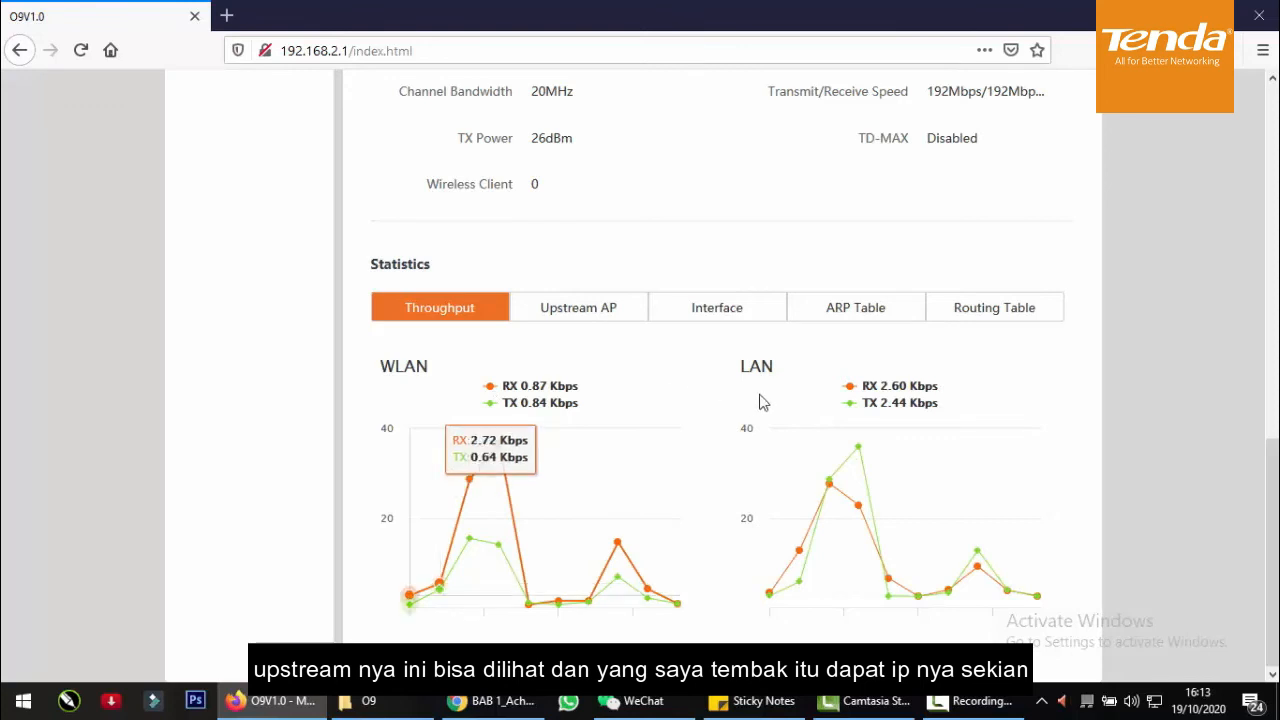
pyautogui.scroll(2, 634, 366)
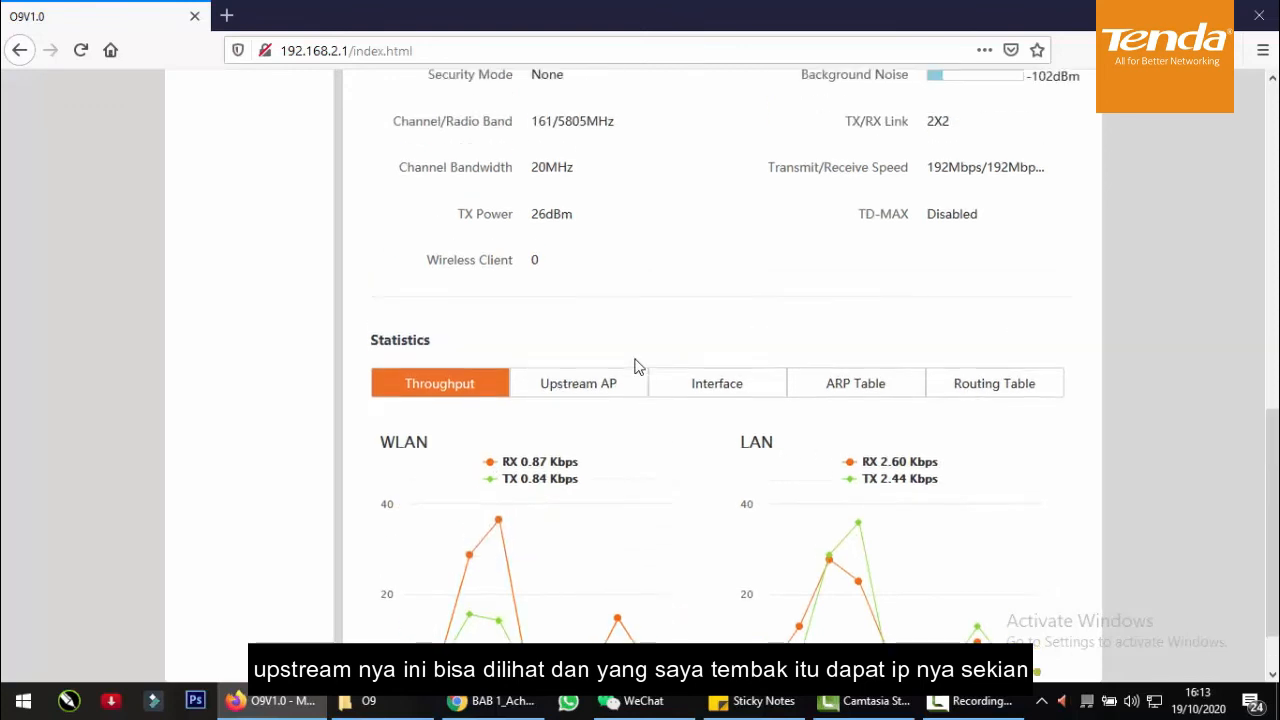
pyautogui.scroll(-1, 586, 411)
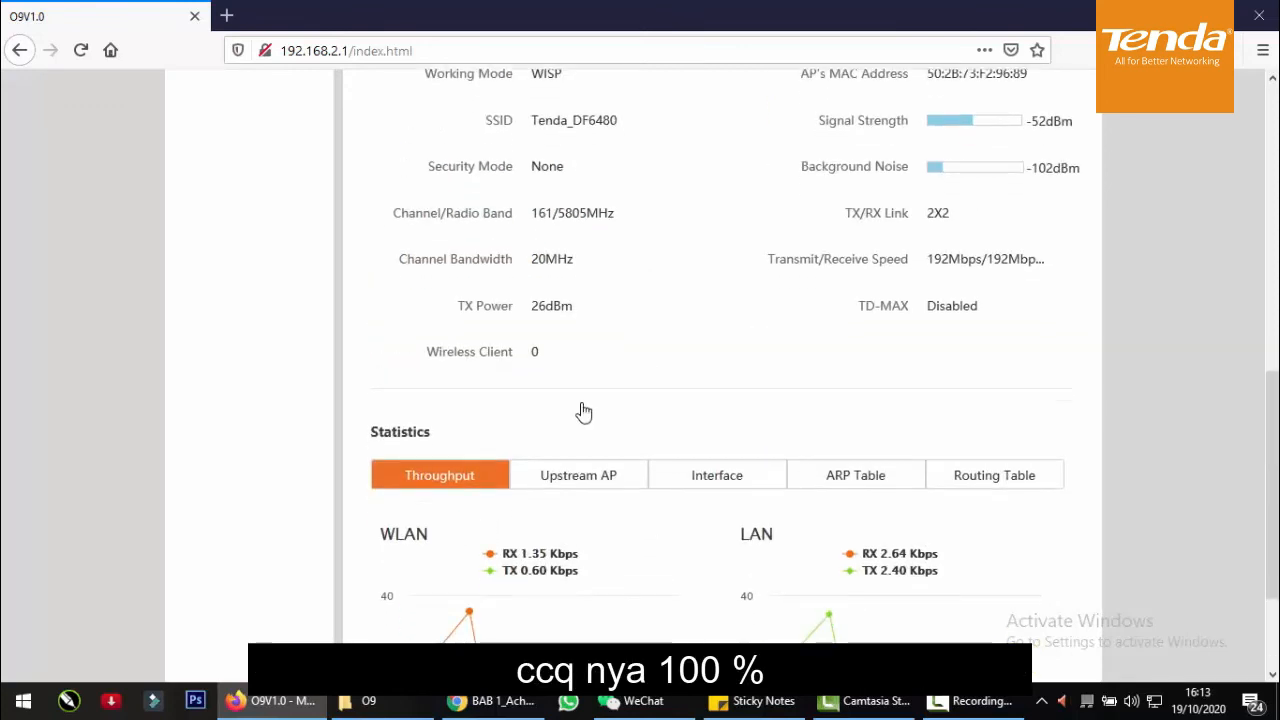
# - Show Upstream AP statistics, highlighting the 192/192Mbps rates and -52/-102dBm signal/noise
pyautogui.click(586, 405)
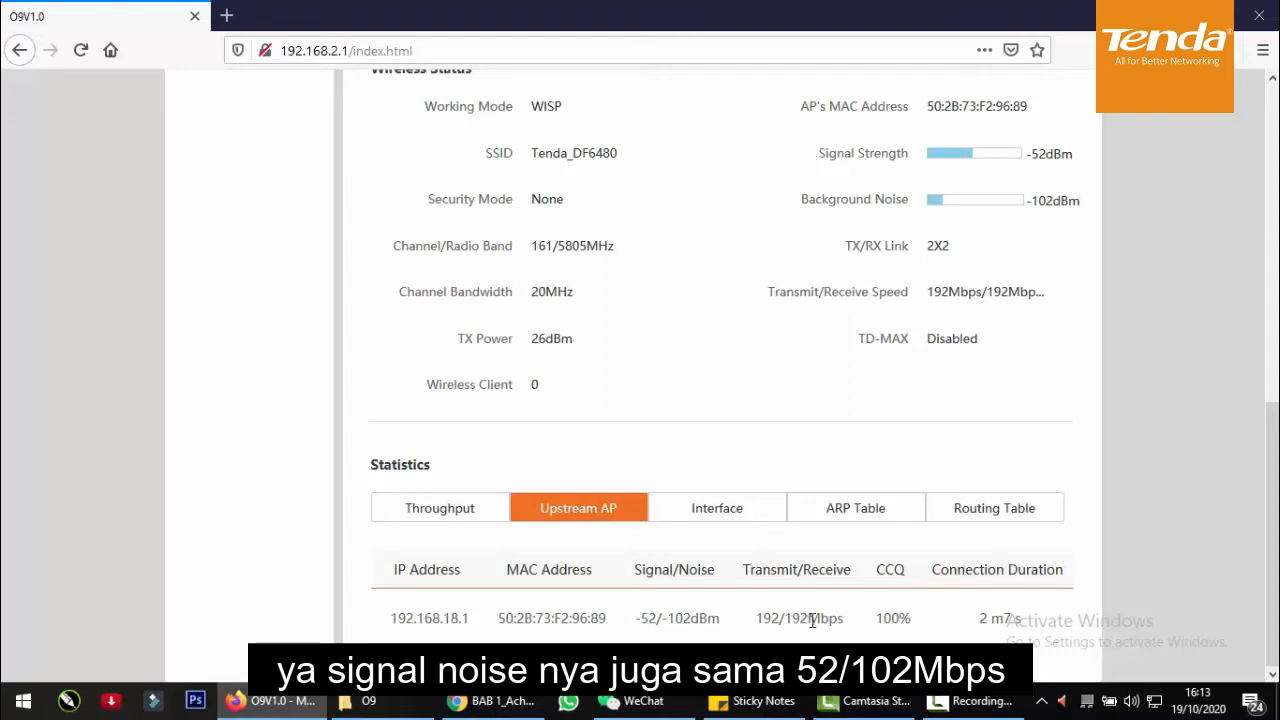
pyautogui.tripleClick(937, 291)
pyautogui.click(751, 390)
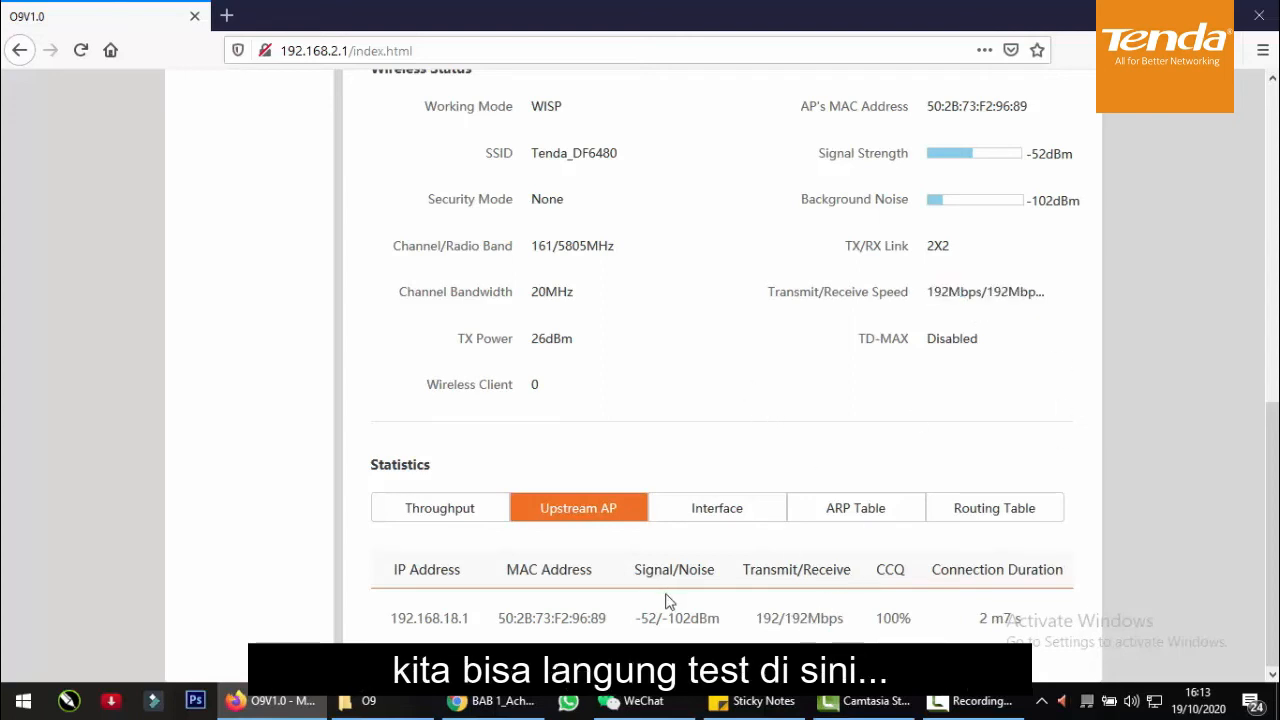
pyautogui.moveTo(636, 618); pyautogui.dragTo(701, 616)
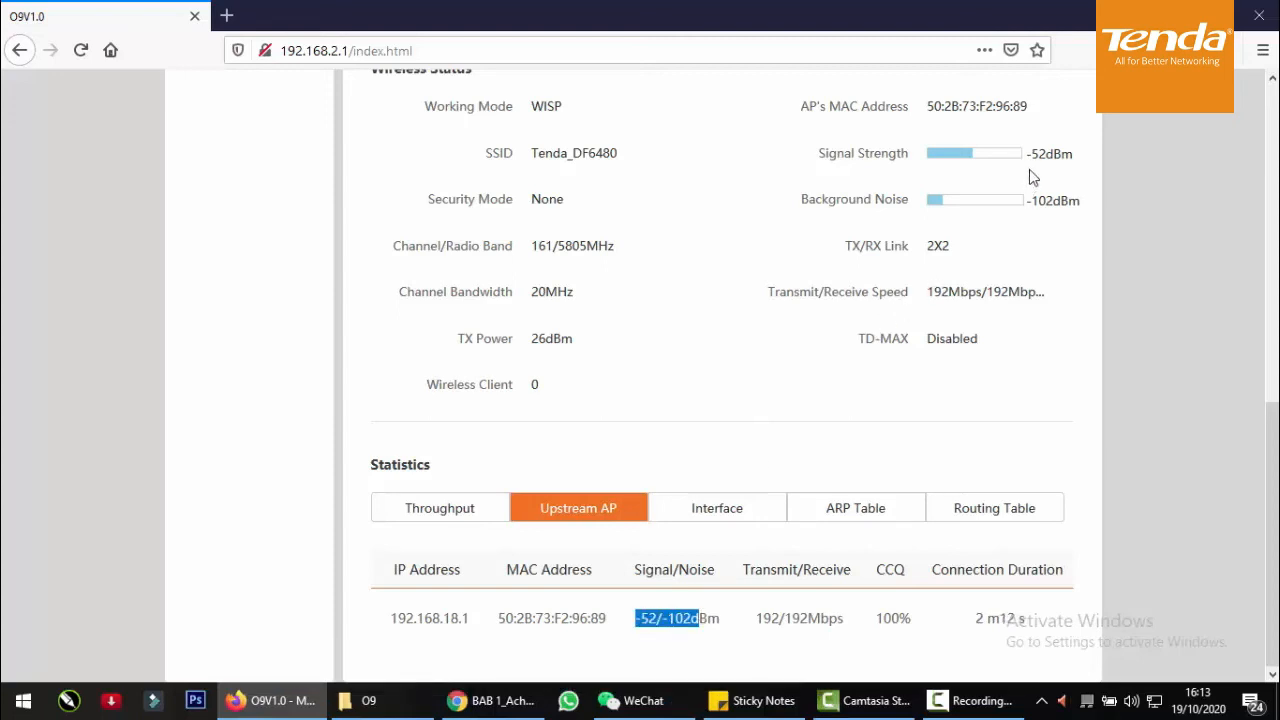
pyautogui.click(955, 392)
pyautogui.scroll(2, 657, 398)
pyautogui.scroll(5, 658, 393)
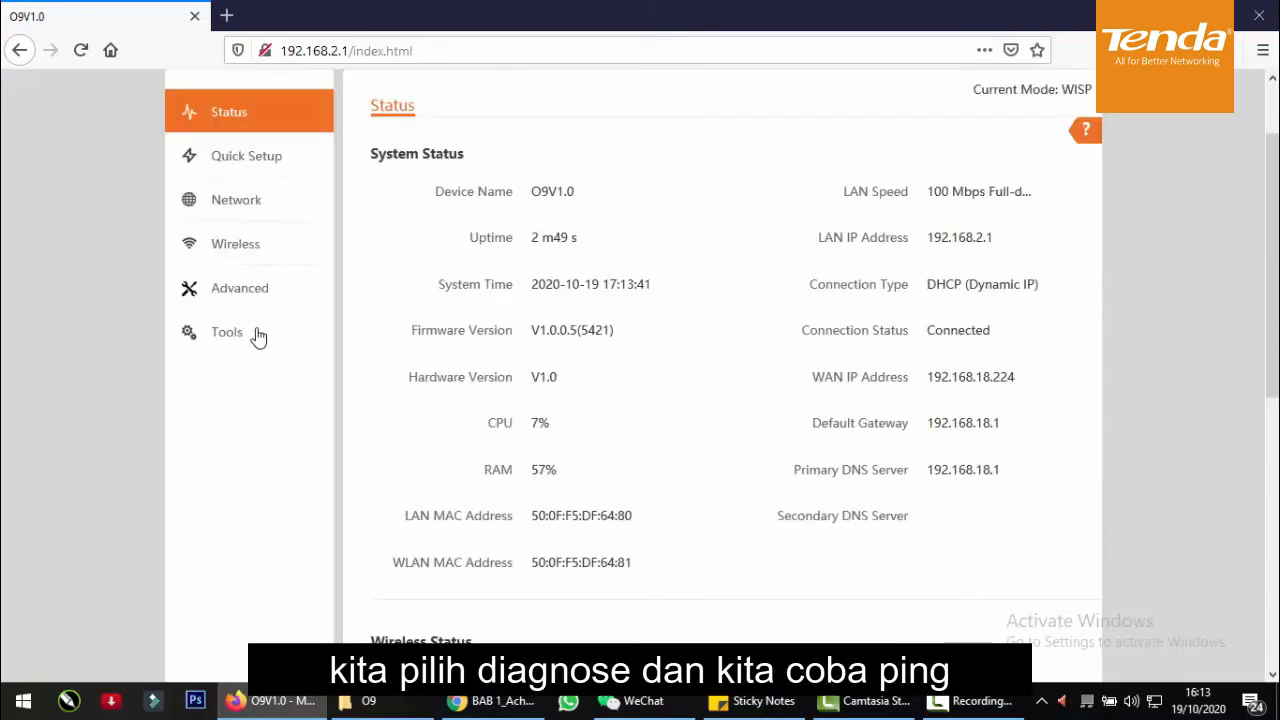
# - On Advanced > Diagnose, run a 4-packet Ping to 8.8.8.8
pyautogui.click(230, 433)
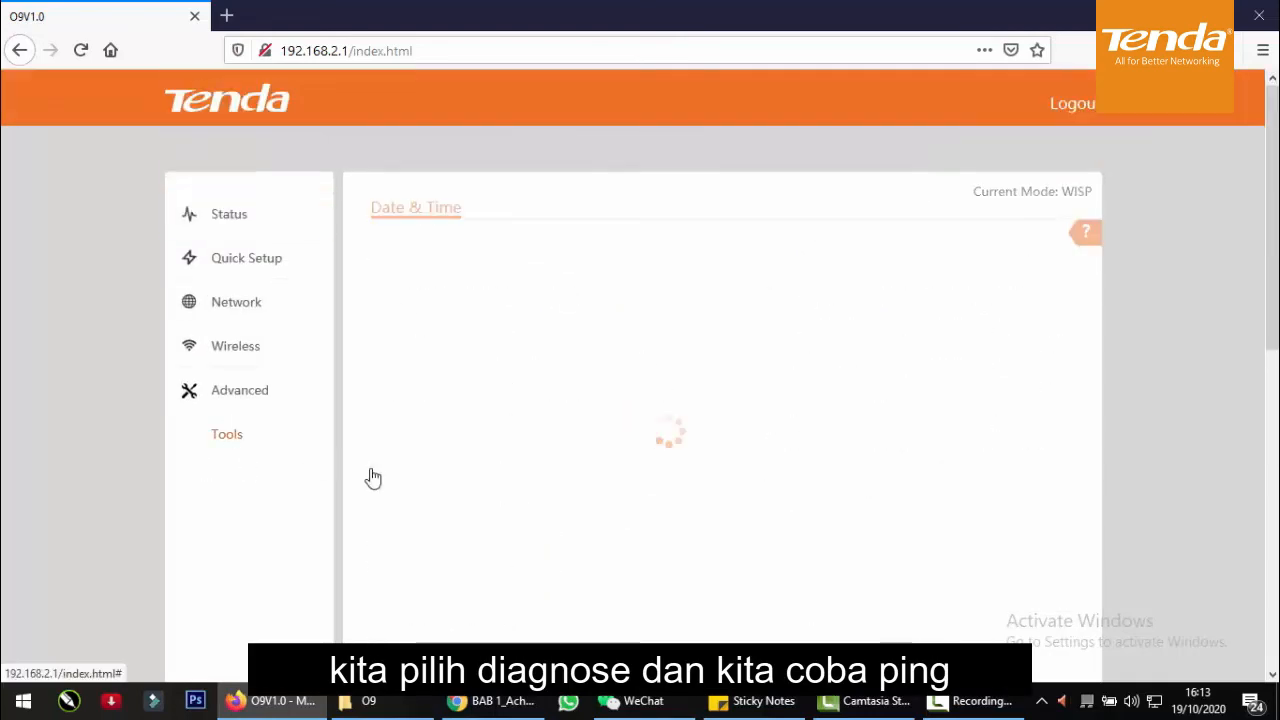
pyautogui.click(238, 402)
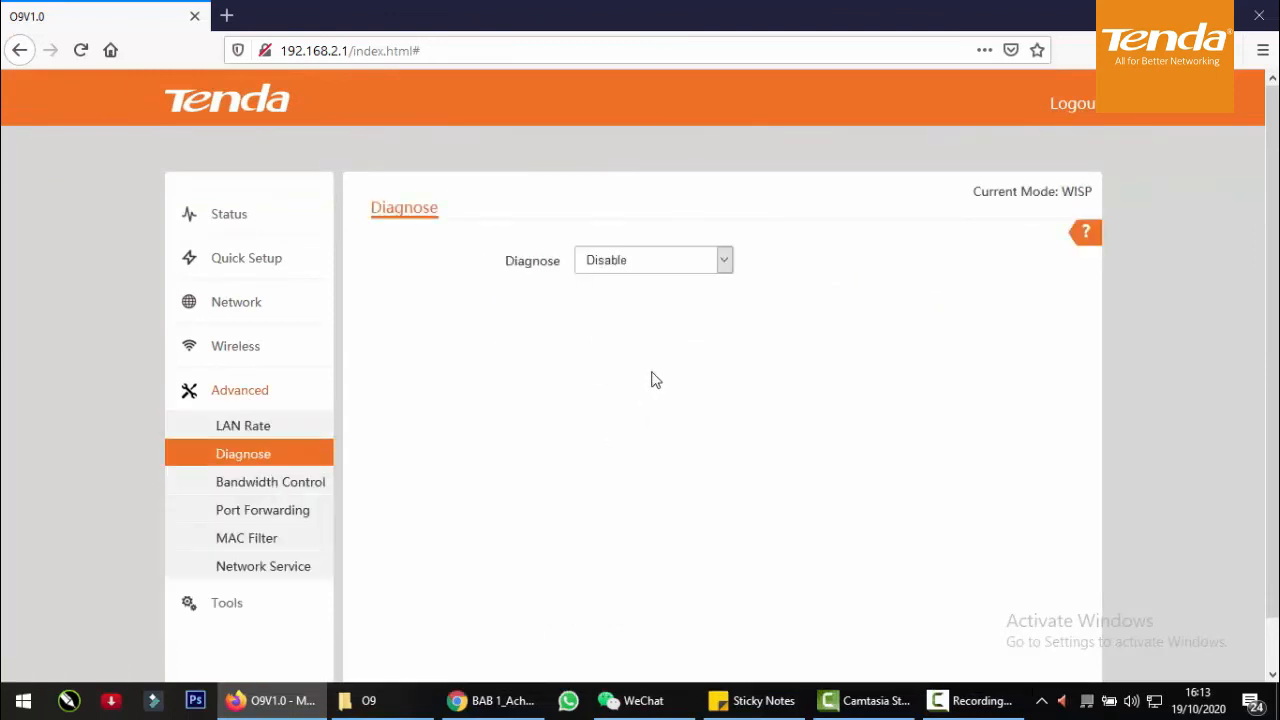
pyautogui.click(724, 262)
pyautogui.click(645, 329)
pyautogui.click(614, 343)
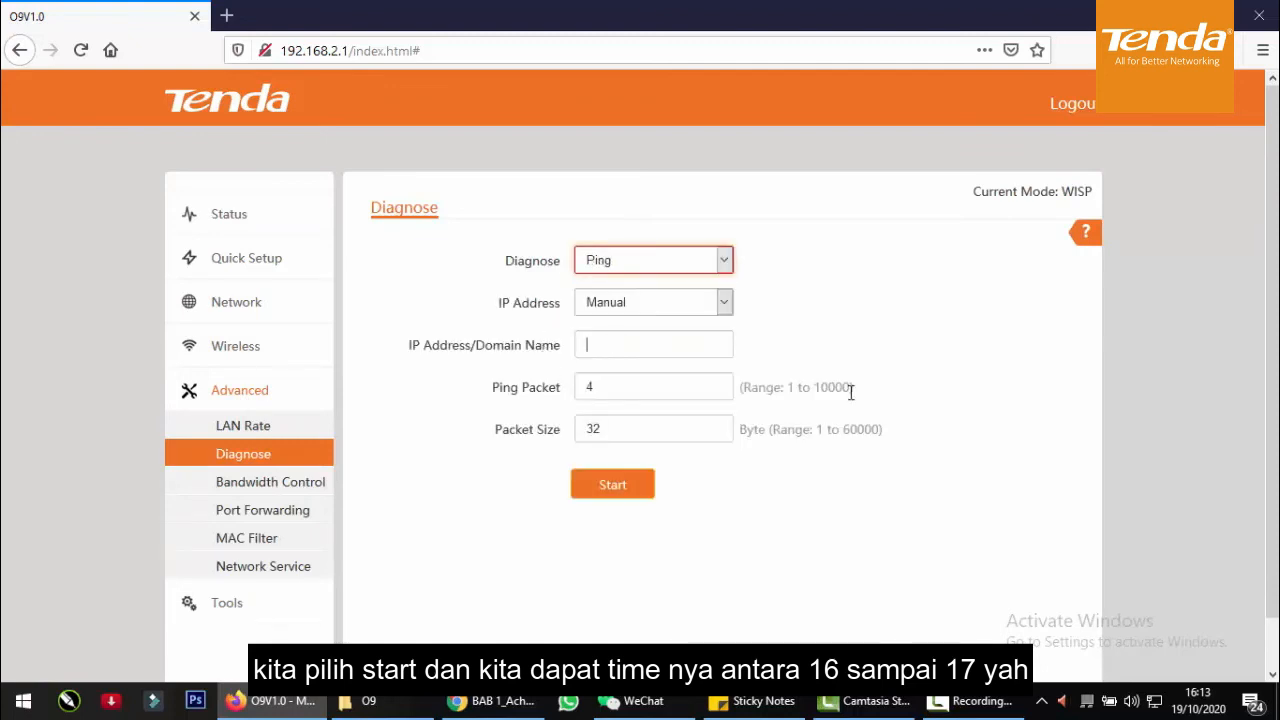
pyautogui.write('8.8.8.8')
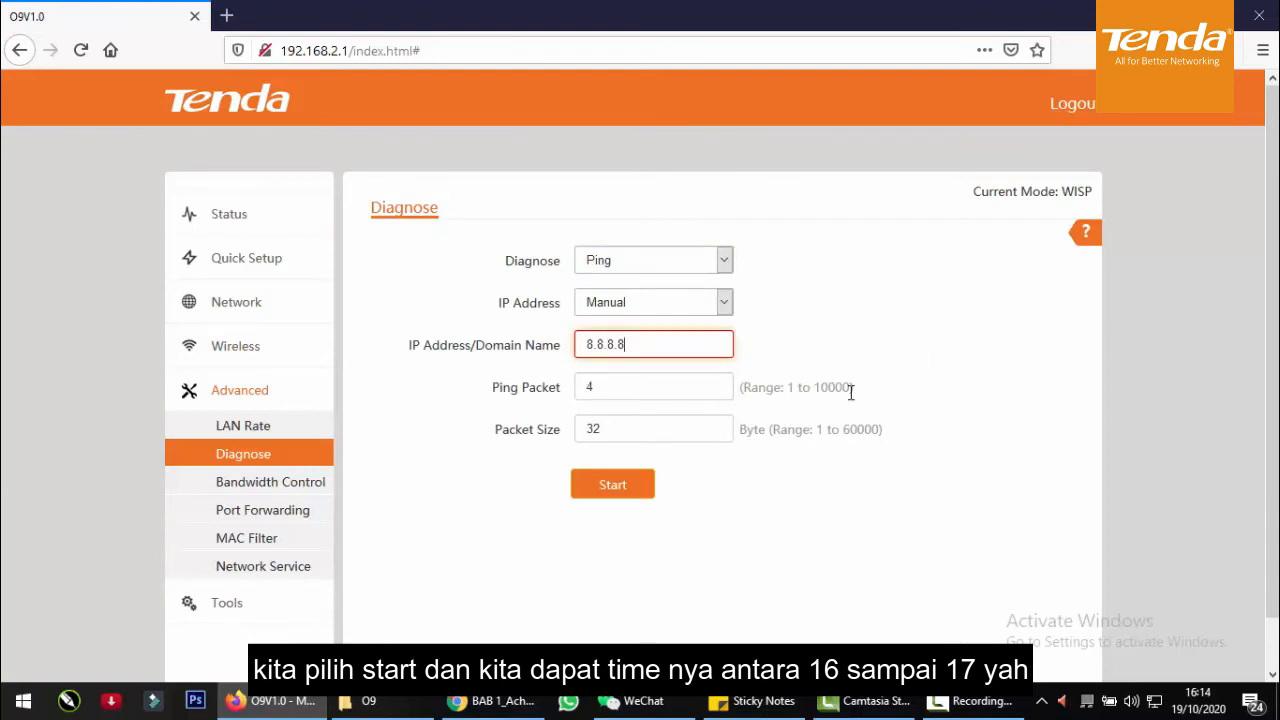
pyautogui.click(614, 485)
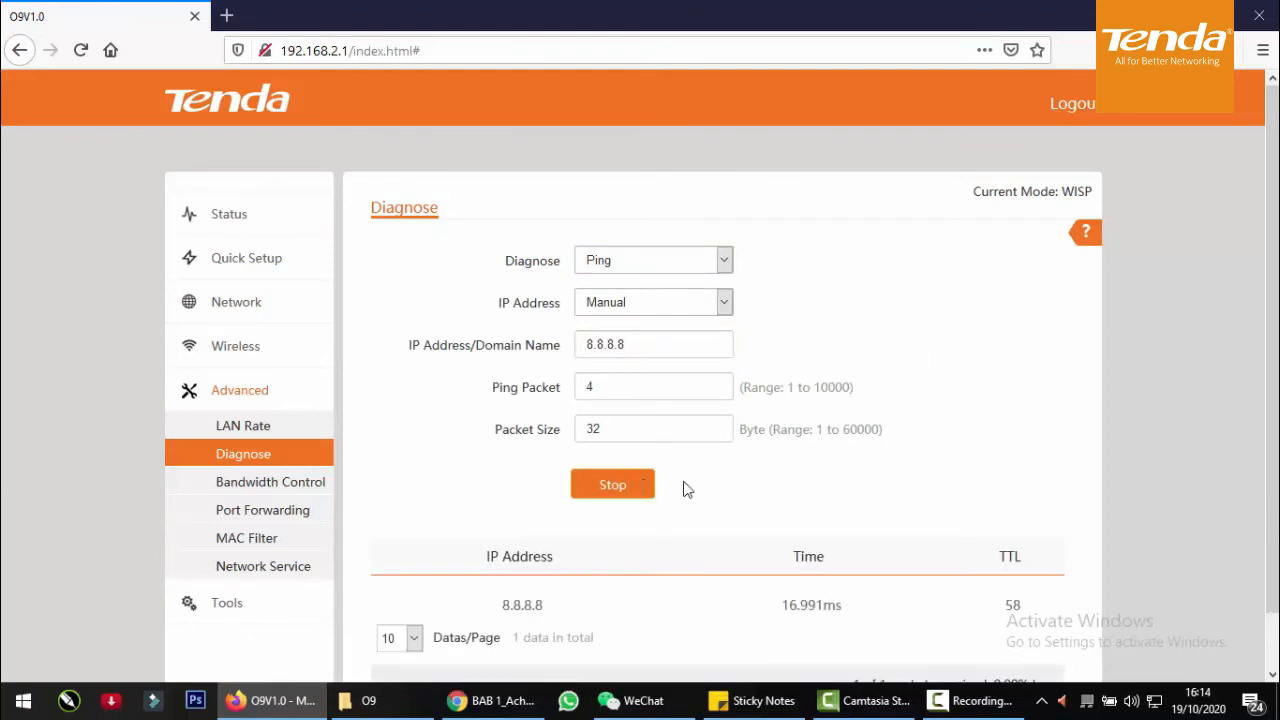
# - Highlight the roughly 17 ms reply times in the ping results table
pyautogui.scroll(-2, 740, 489)
pyautogui.scroll(-1, 740, 489)
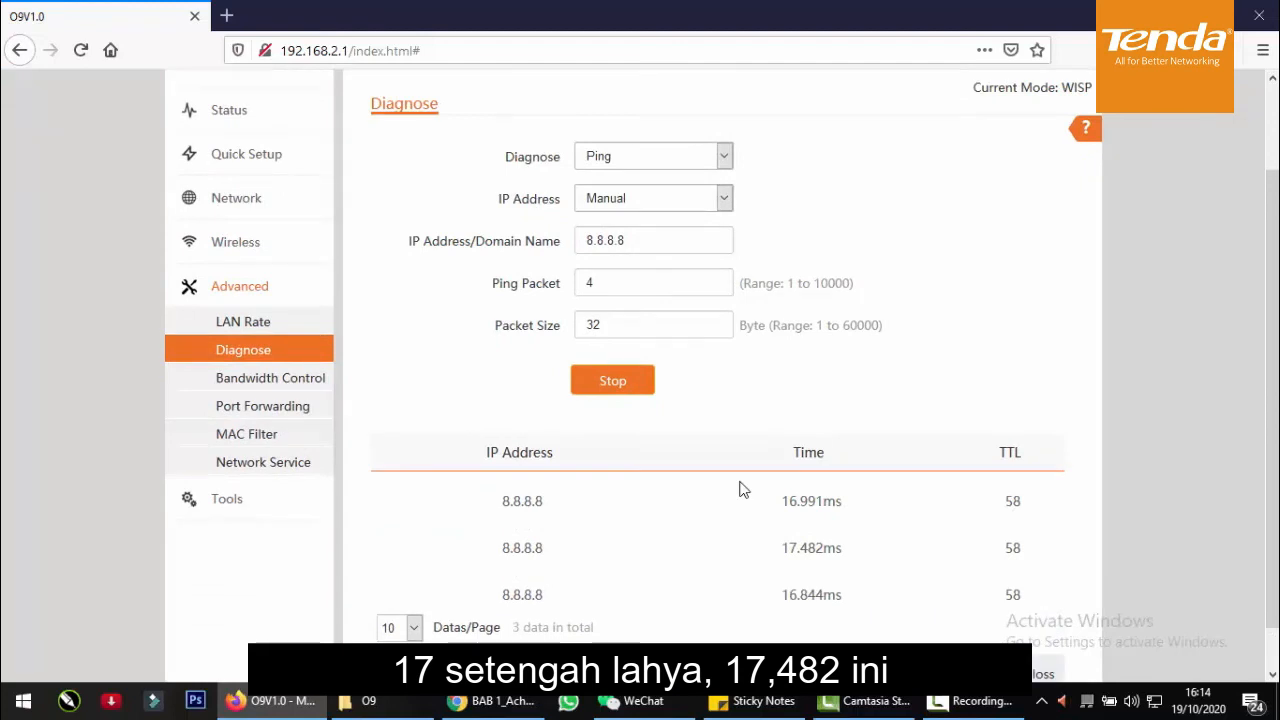
pyautogui.scroll(-1, 805, 471)
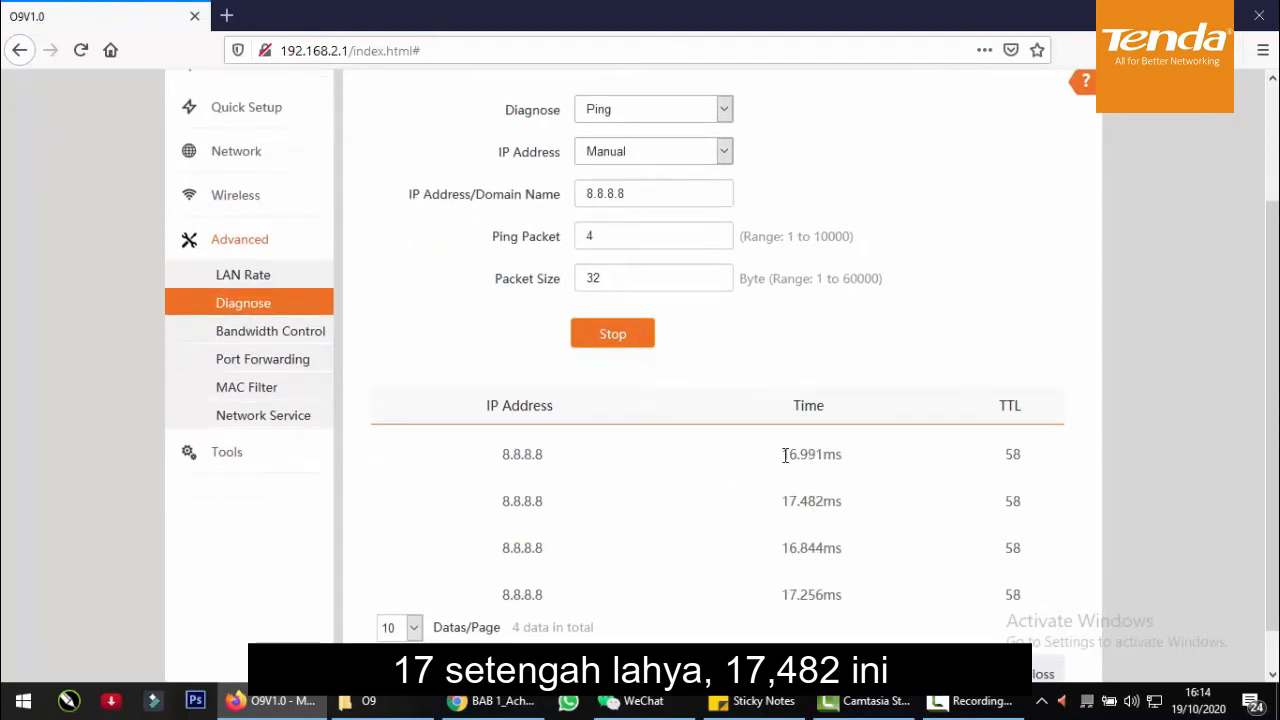
pyautogui.doubleClick(785, 455)
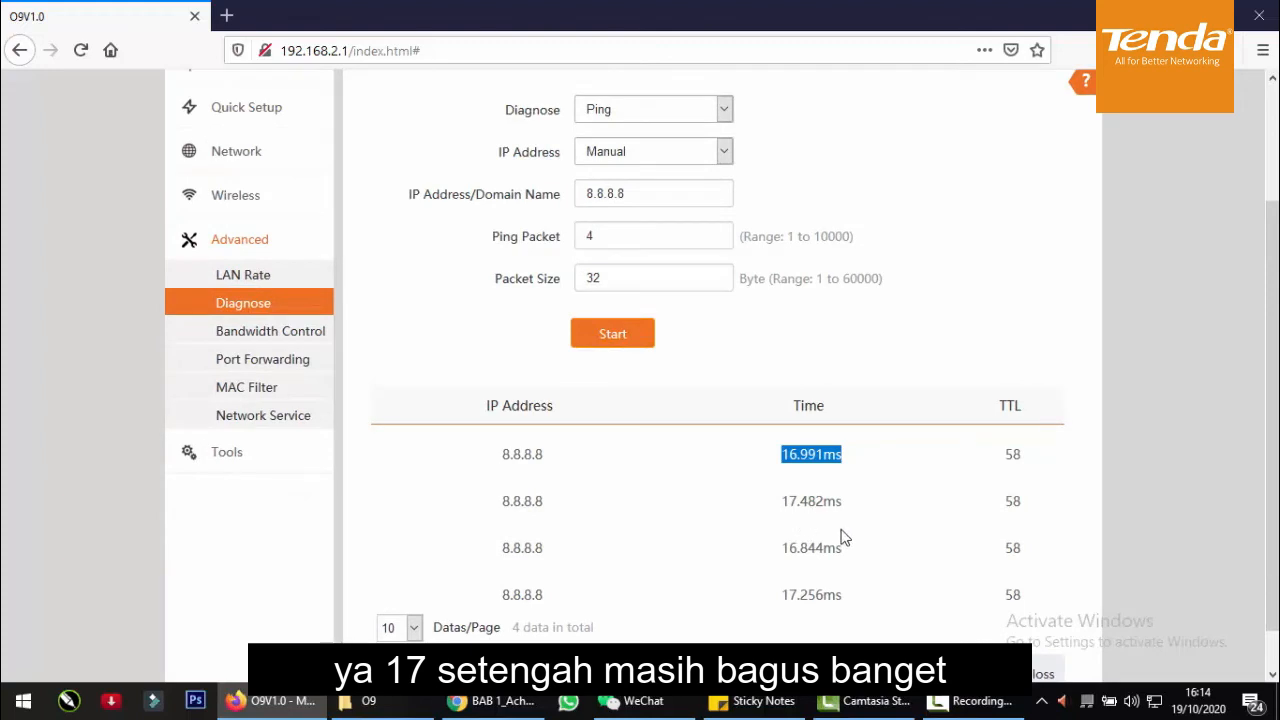
pyautogui.moveTo(781, 501); pyautogui.dragTo(836, 501)
pyautogui.click(809, 514)
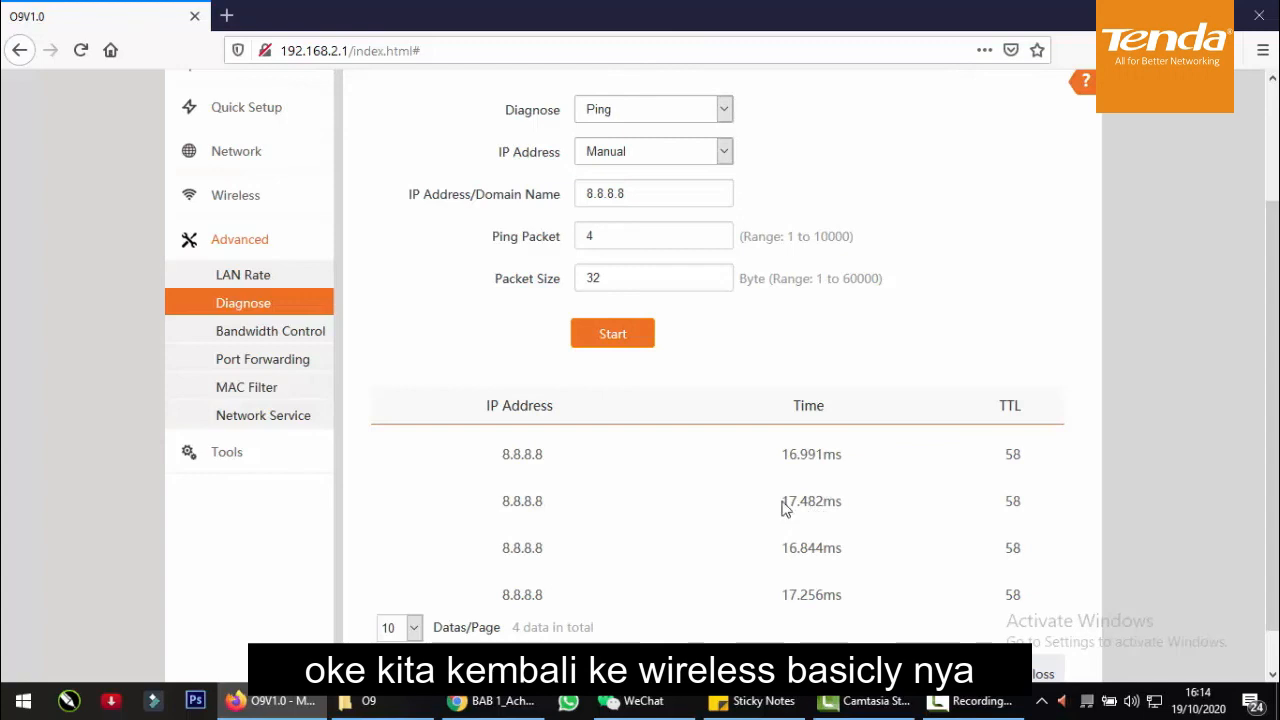
# - Review the Status page and highlight the WISP current mode
pyautogui.scroll(3, 750, 480)
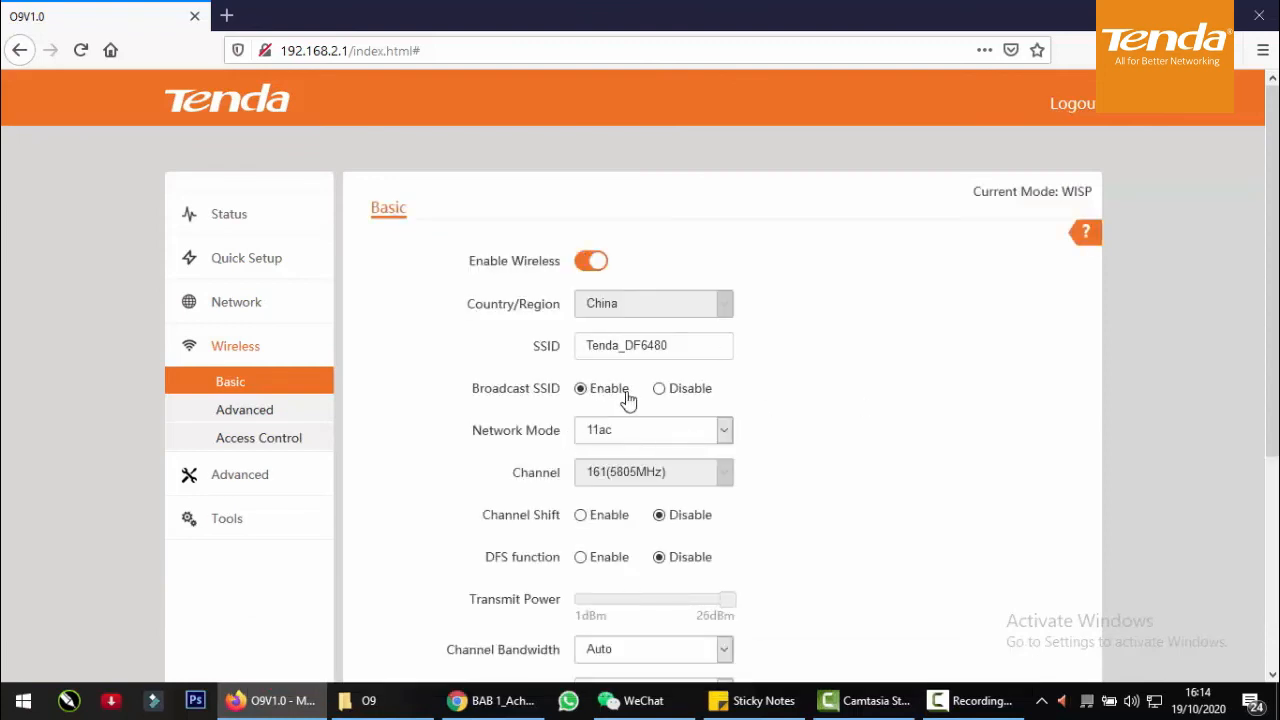
pyautogui.scroll(-2, 800, 380)
pyautogui.scroll(-2, 800, 380)
pyautogui.scroll(-2, 636, 310)
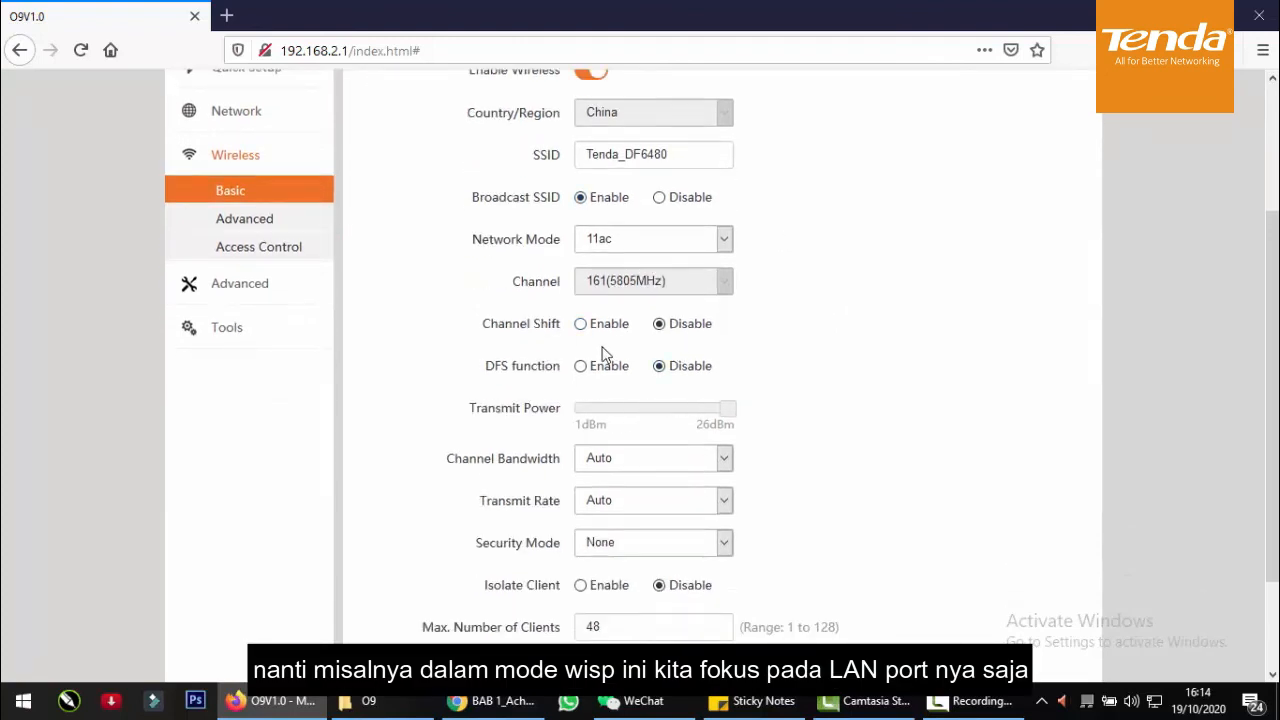
pyautogui.scroll(-3, 620, 490)
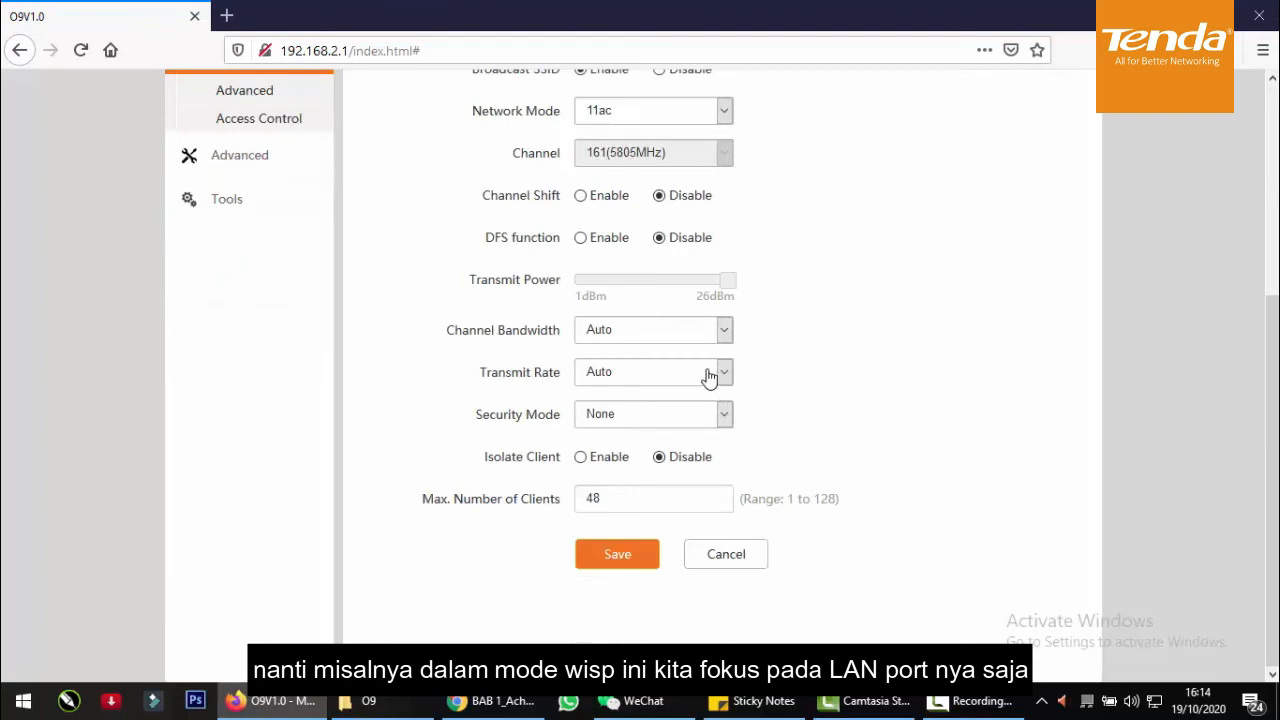
pyautogui.scroll(6, 707, 368)
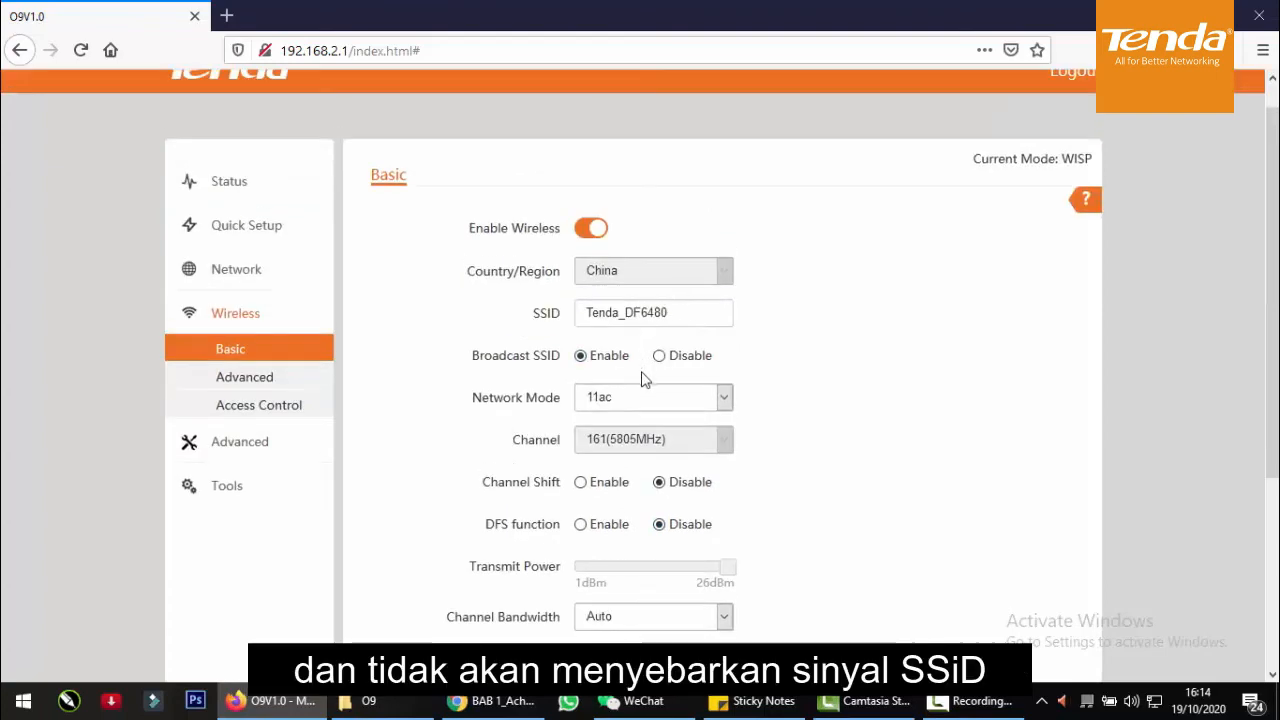
pyautogui.scroll(-6, 640, 380)
pyautogui.scroll(7, 637, 386)
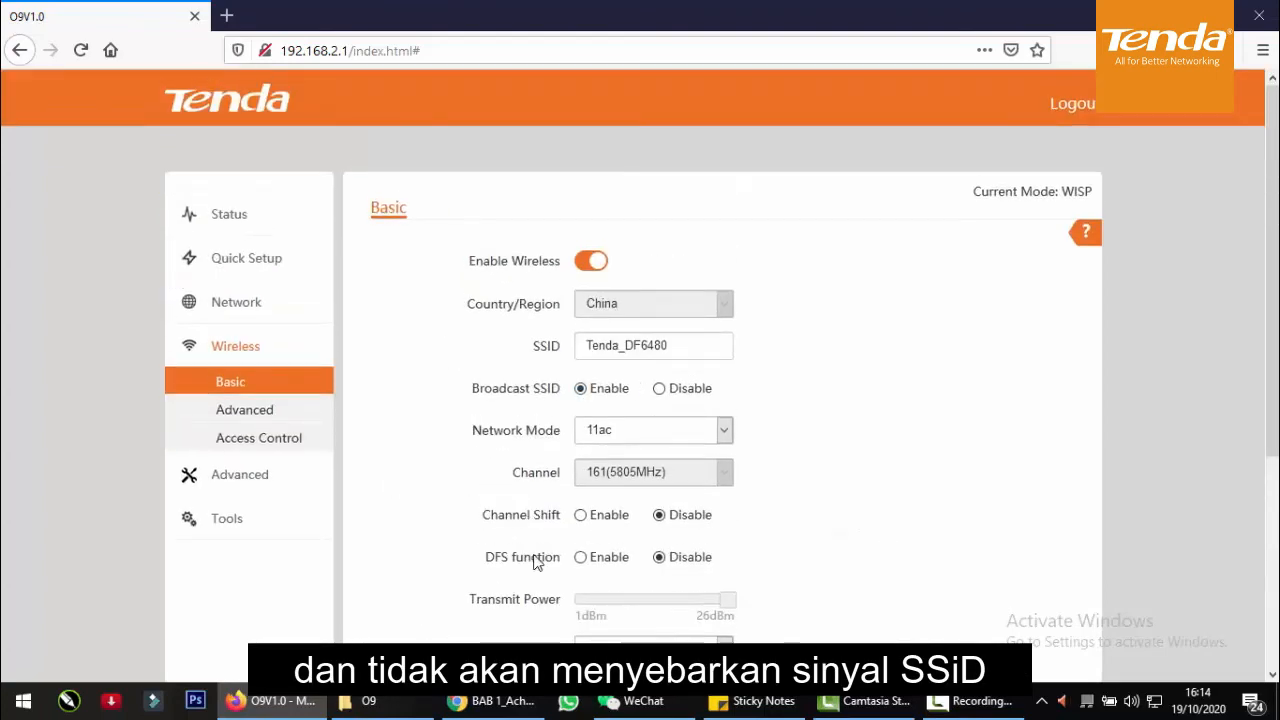
pyautogui.doubleClick(1065, 192)
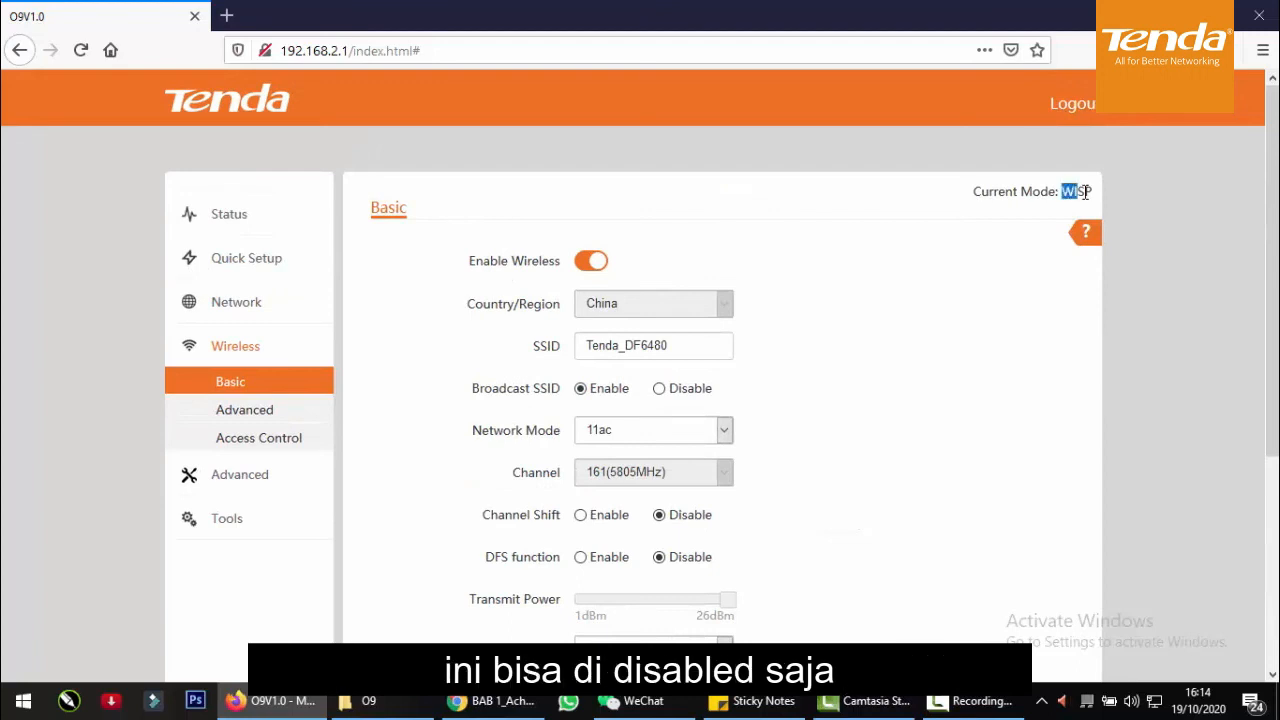
pyautogui.click(957, 488)
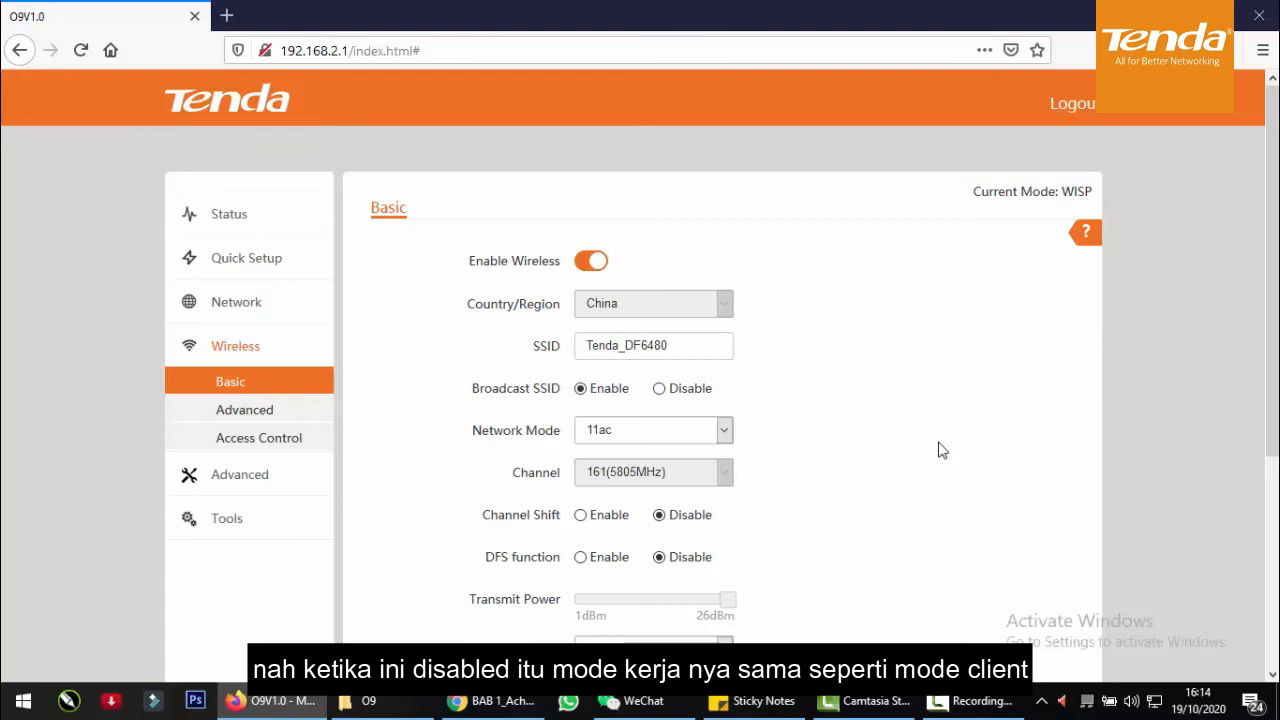
# - Set Broadcast SSID to Disable on the Wireless Basic page
pyautogui.click(661, 392)
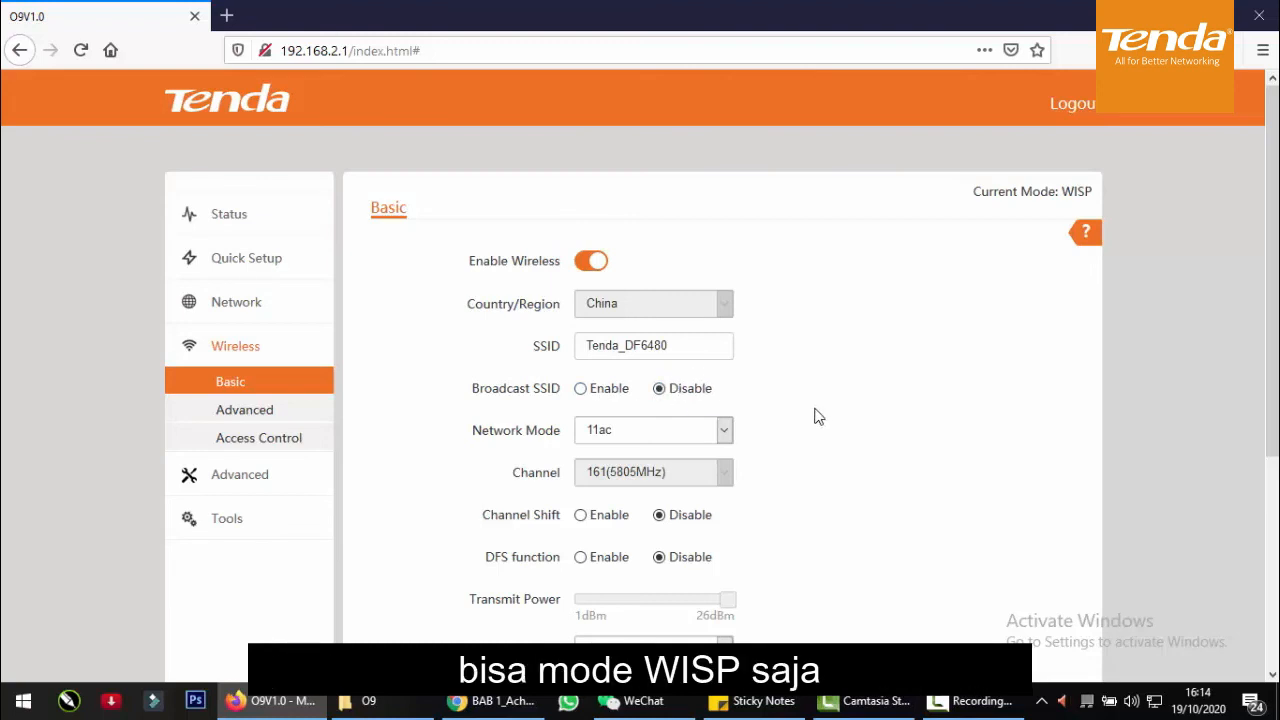
pyautogui.scroll(-3, 808, 424)
pyautogui.scroll(3, 808, 423)
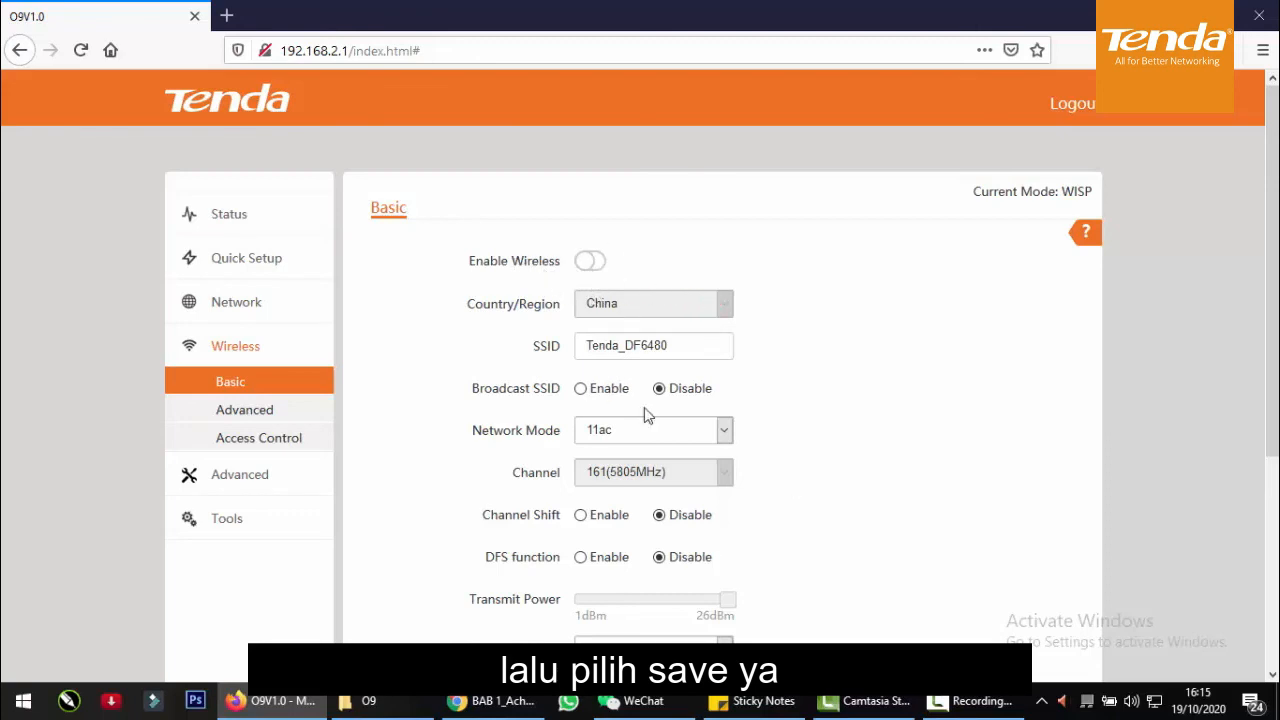
pyautogui.scroll(-1, 656, 473)
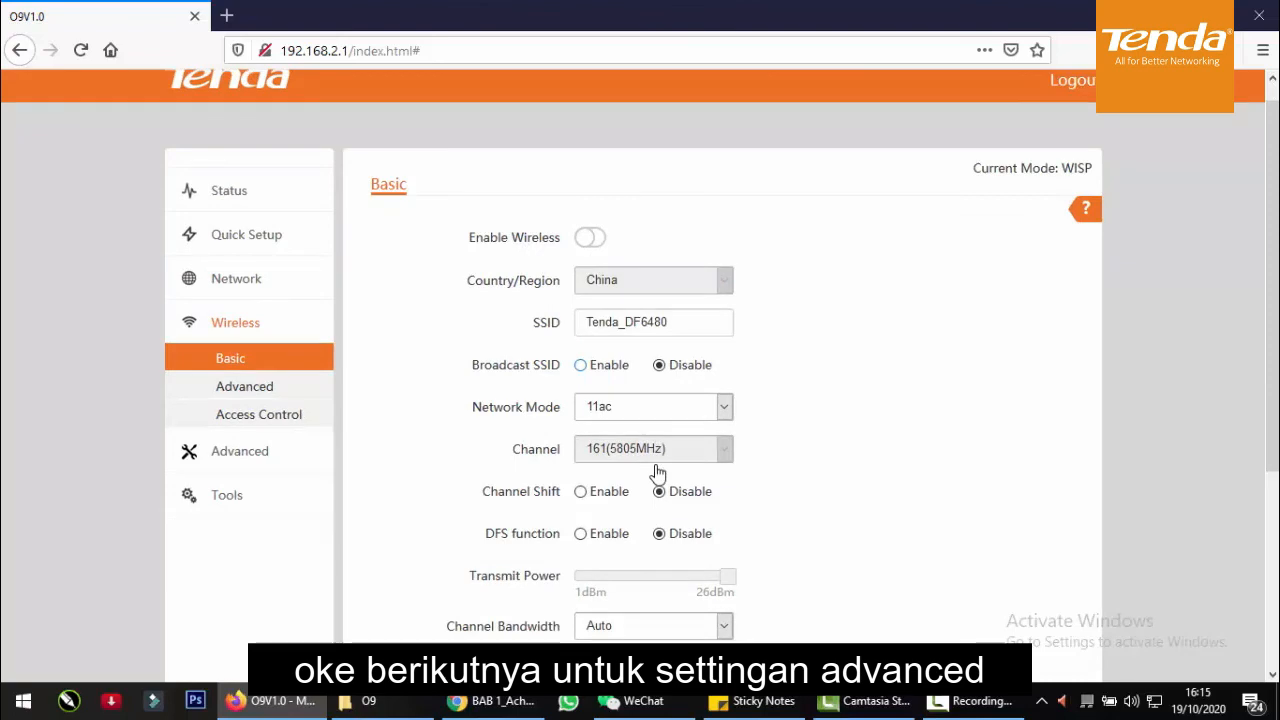
pyautogui.scroll(-3, 758, 350)
pyautogui.scroll(1, 742, 380)
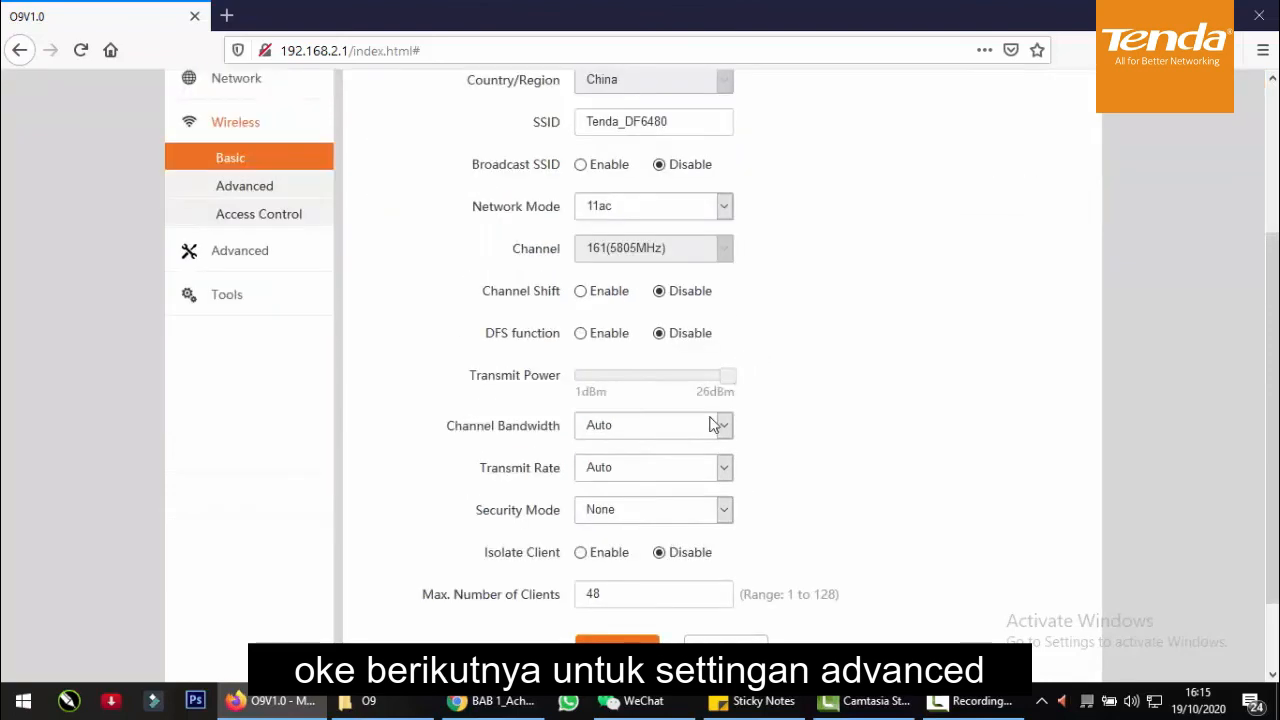
pyautogui.scroll(2, 628, 540)
pyautogui.scroll(-3, 463, 246)
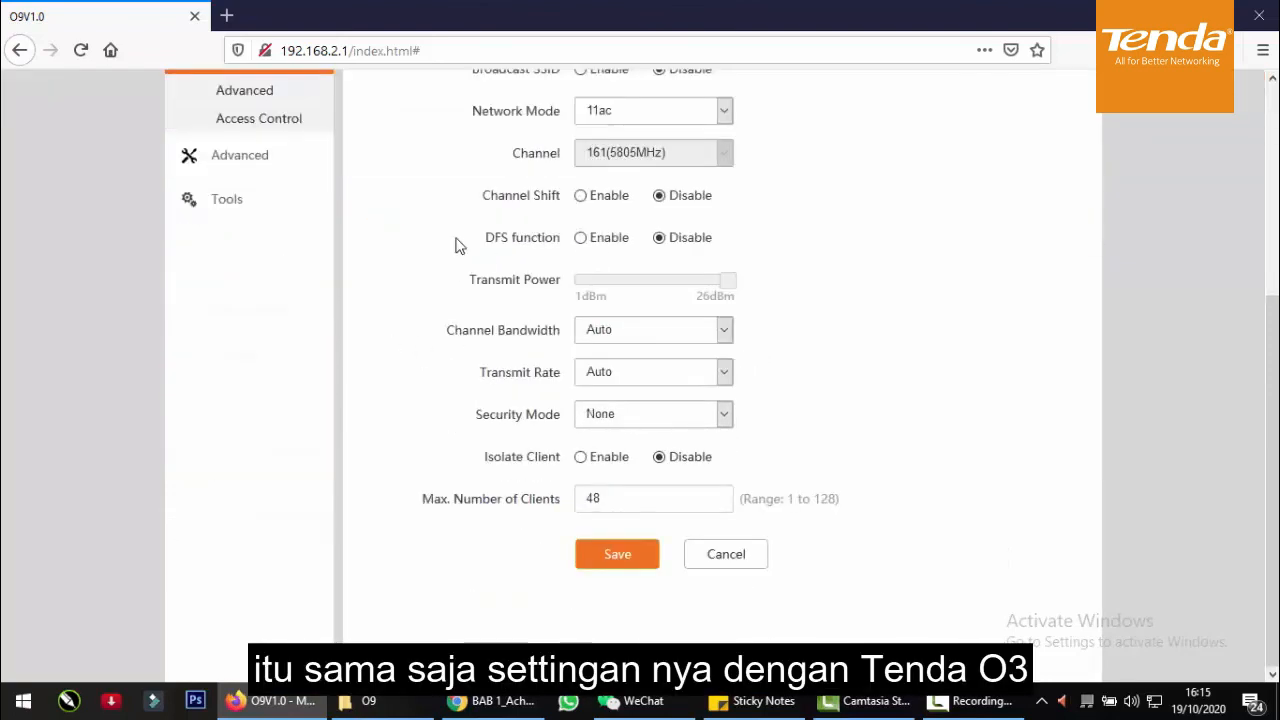
pyautogui.scroll(2, 600, 237)
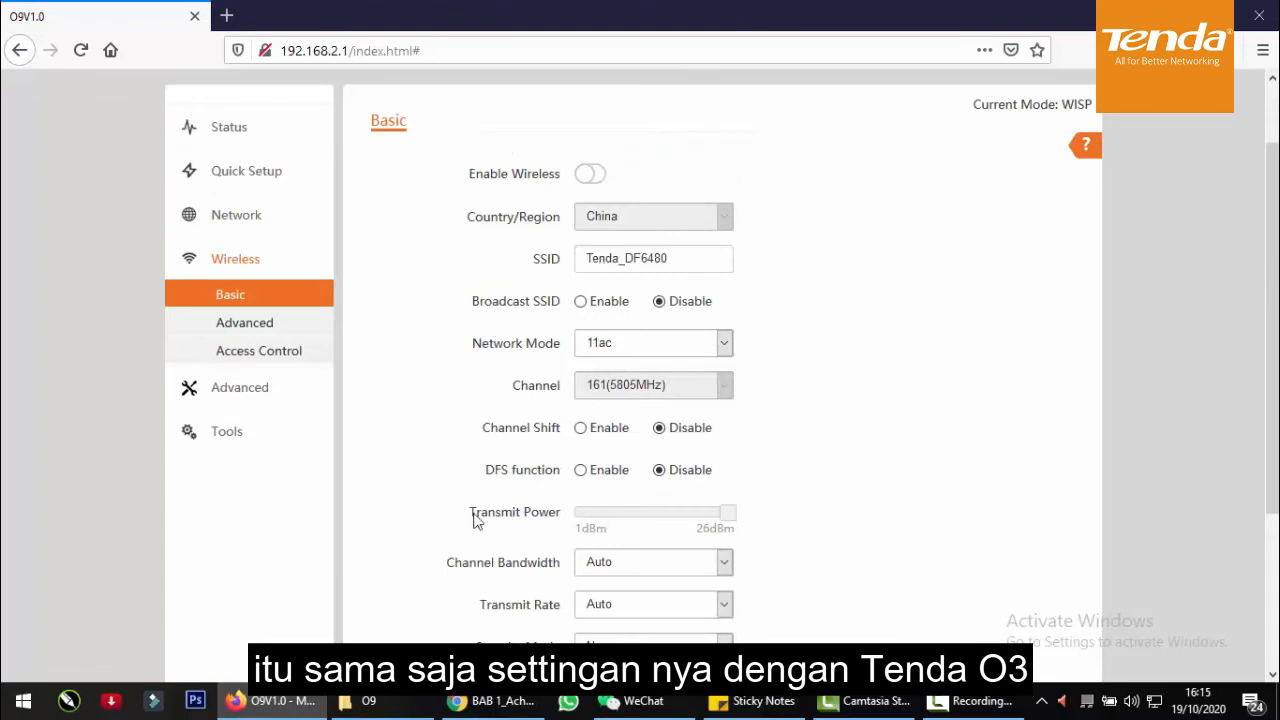
pyautogui.scroll(1, 290, 350)
pyautogui.scroll(-1, 277, 200)
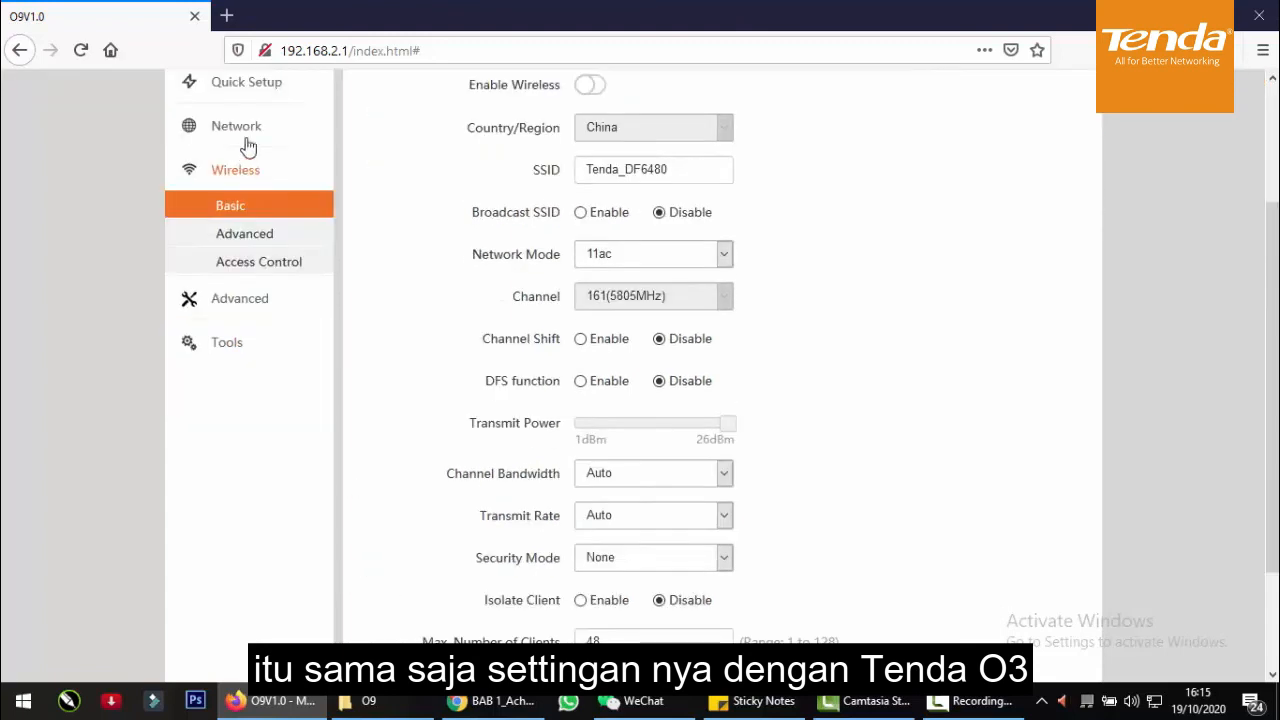
pyautogui.scroll(-1, 230, 100)
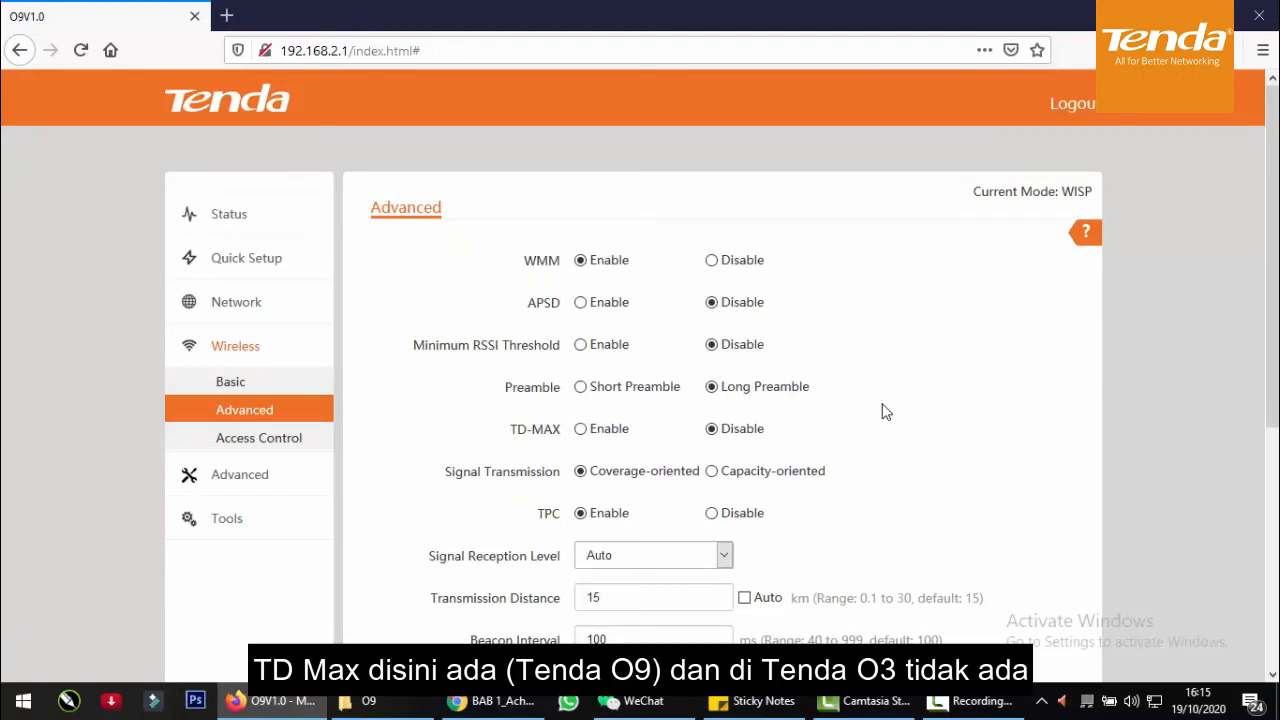
# - Turn TD-MAX on to view its options, then back off
pyautogui.scroll(-2, 885, 412)
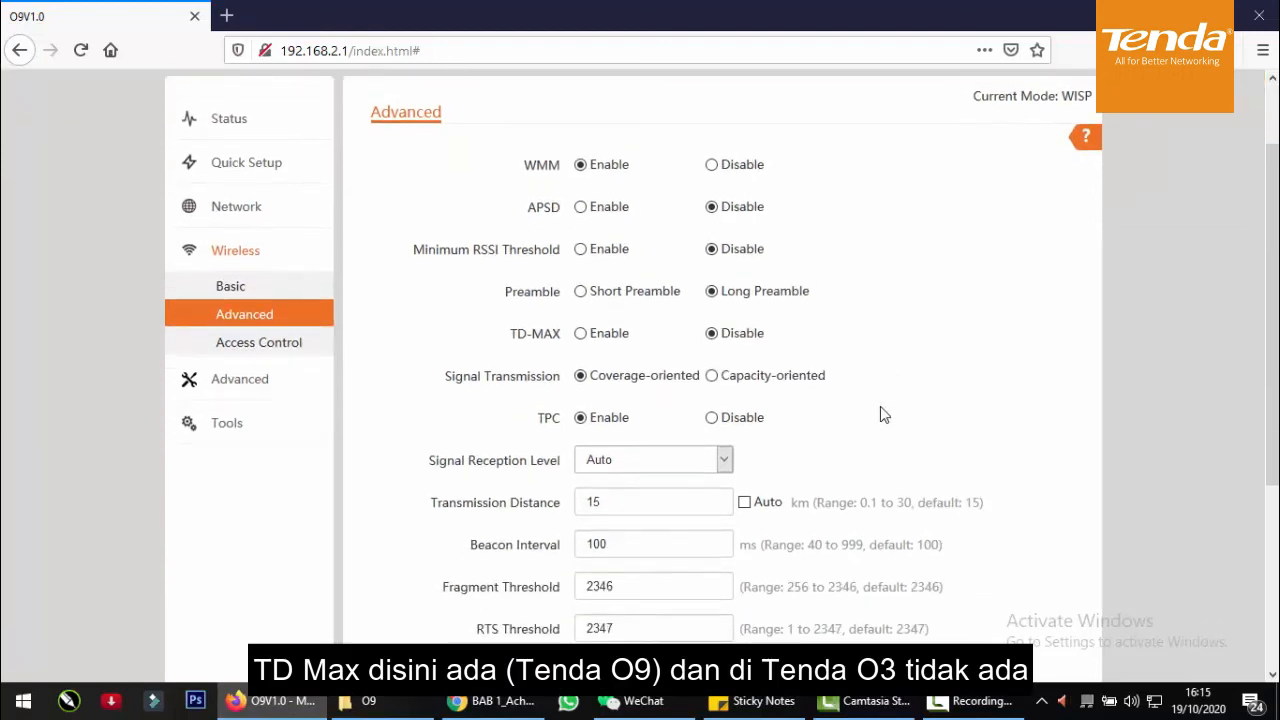
pyautogui.click(585, 337)
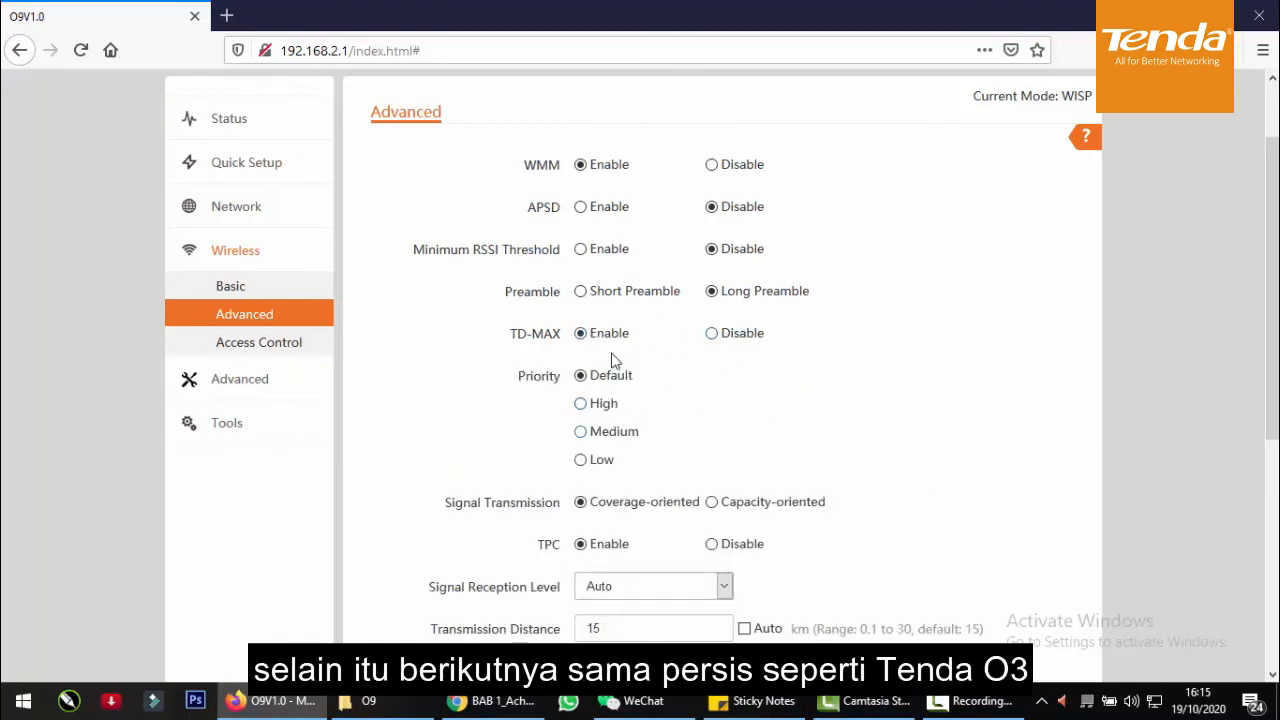
pyautogui.click(729, 340)
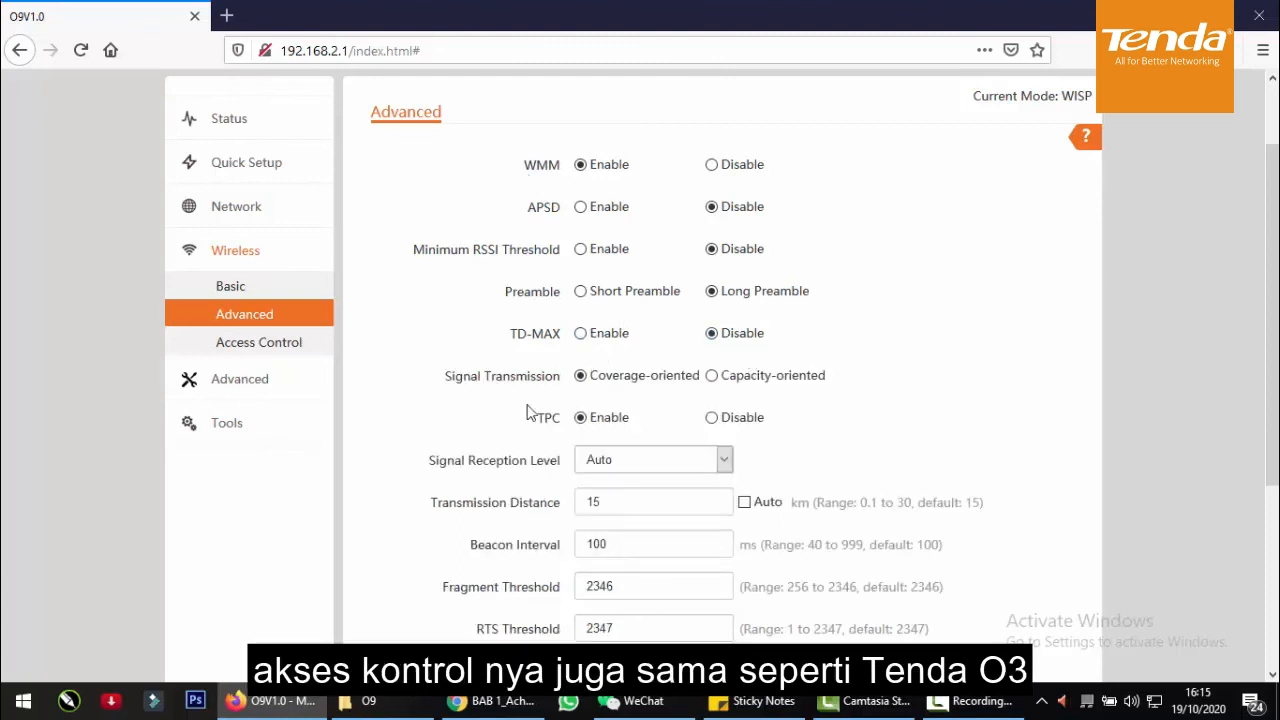
# - Review the remaining advanced wireless options and open Wireless Access Control
pyautogui.scroll(-2, 510, 462)
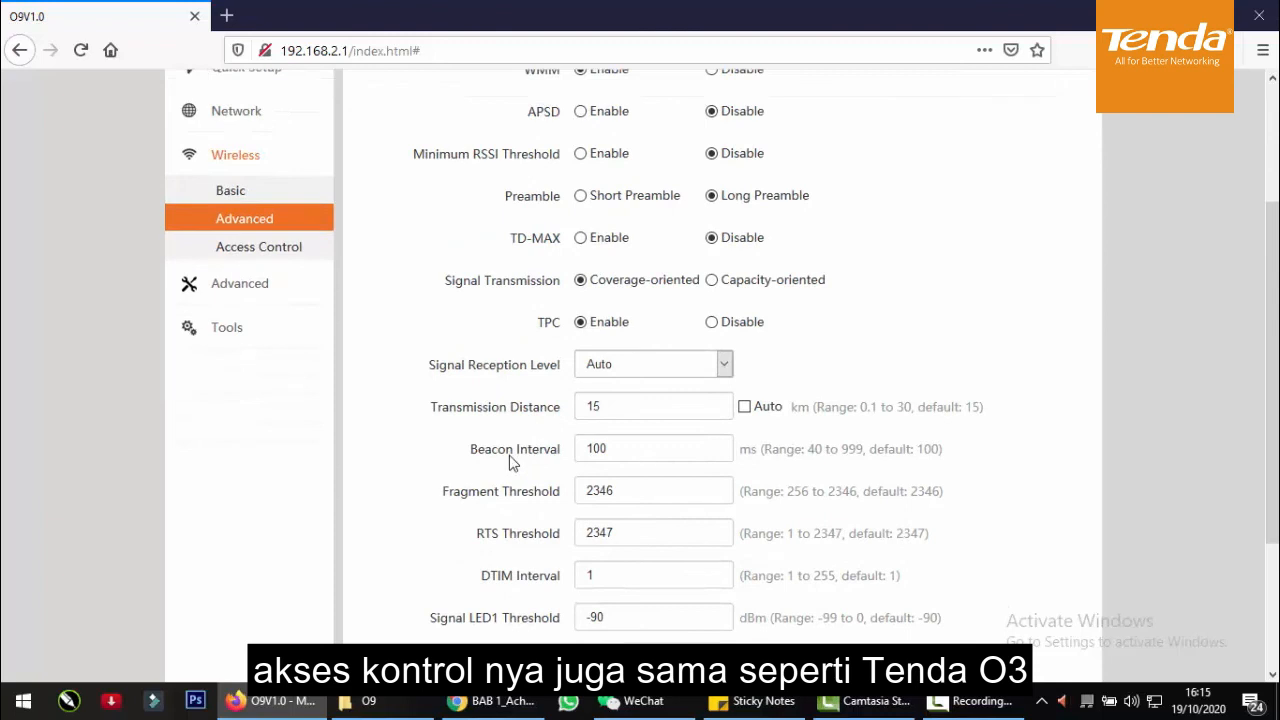
pyautogui.scroll(-3, 509, 458)
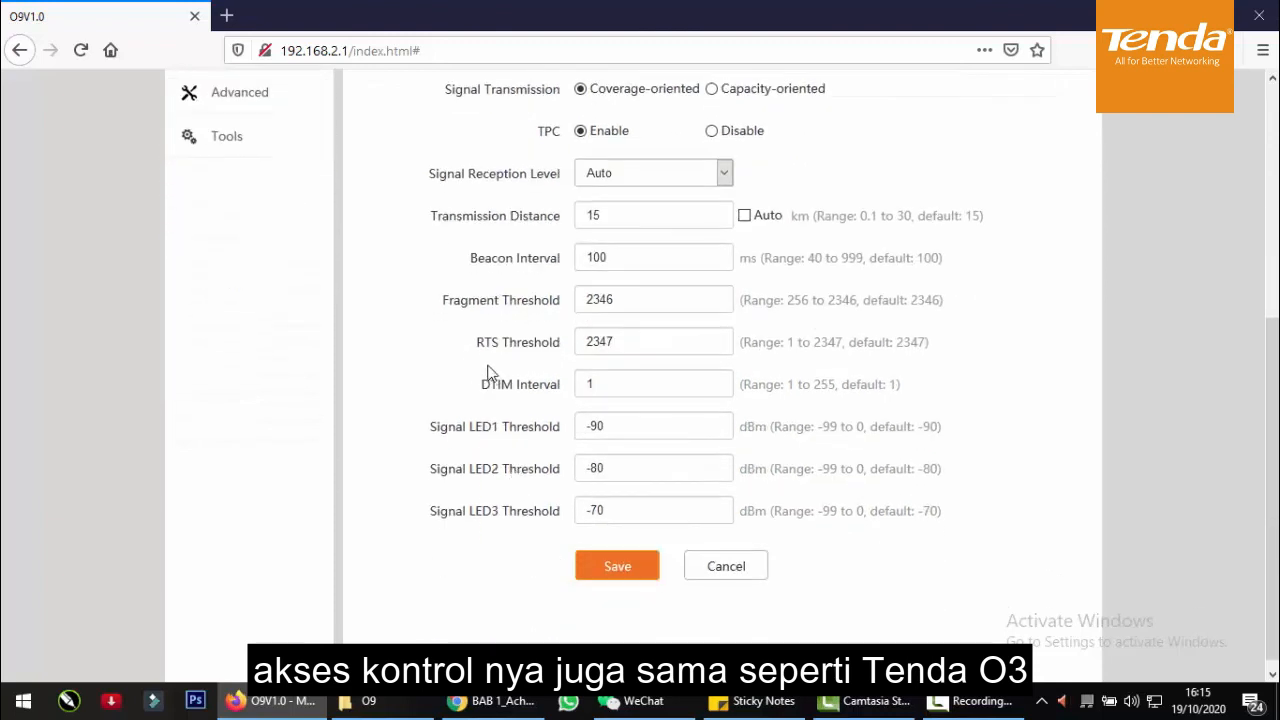
pyautogui.scroll(2, 490, 368)
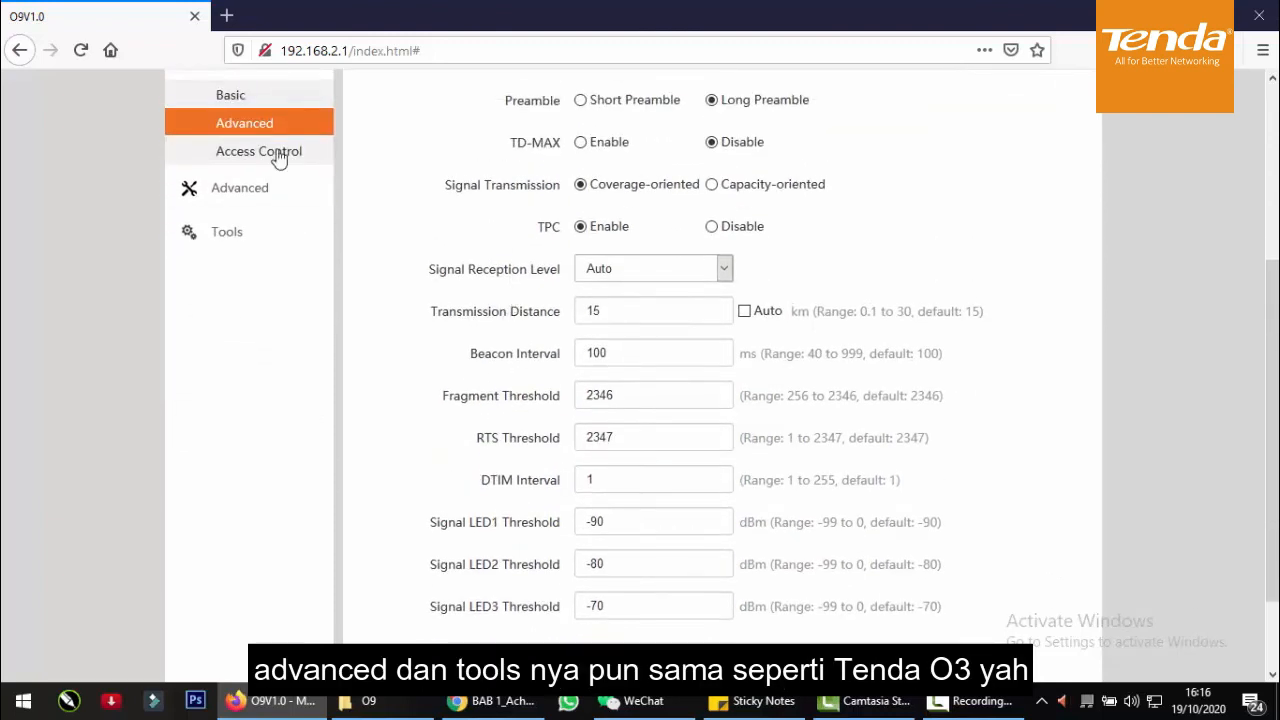
pyautogui.click(277, 154)
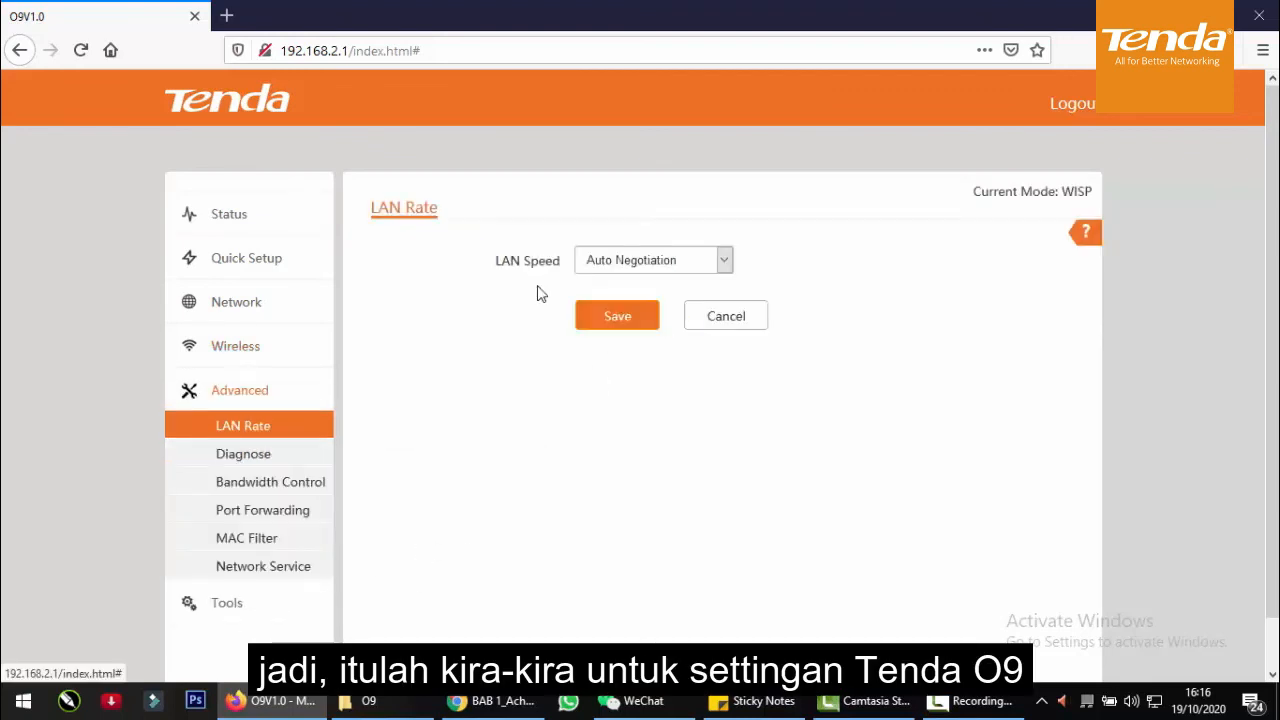
# - Glance at Tools' Date & Time settings, then return to the Status page
pyautogui.click(226, 602)
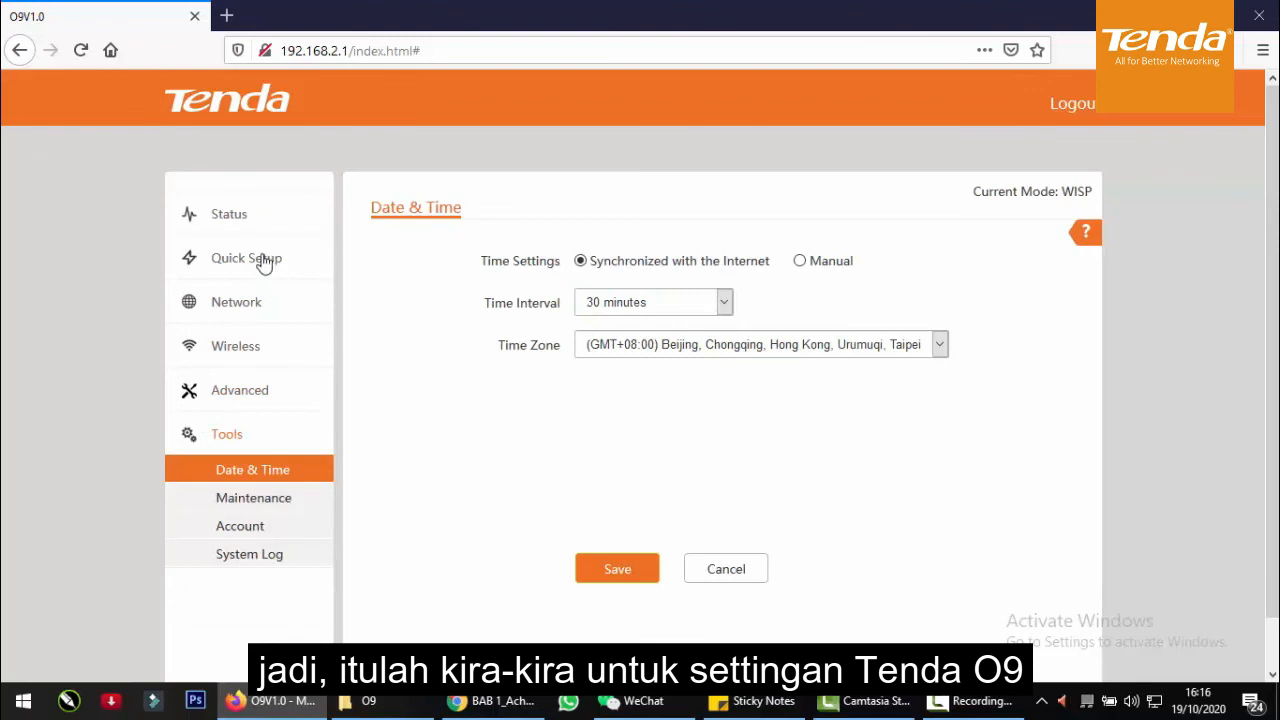
pyautogui.click(243, 224)
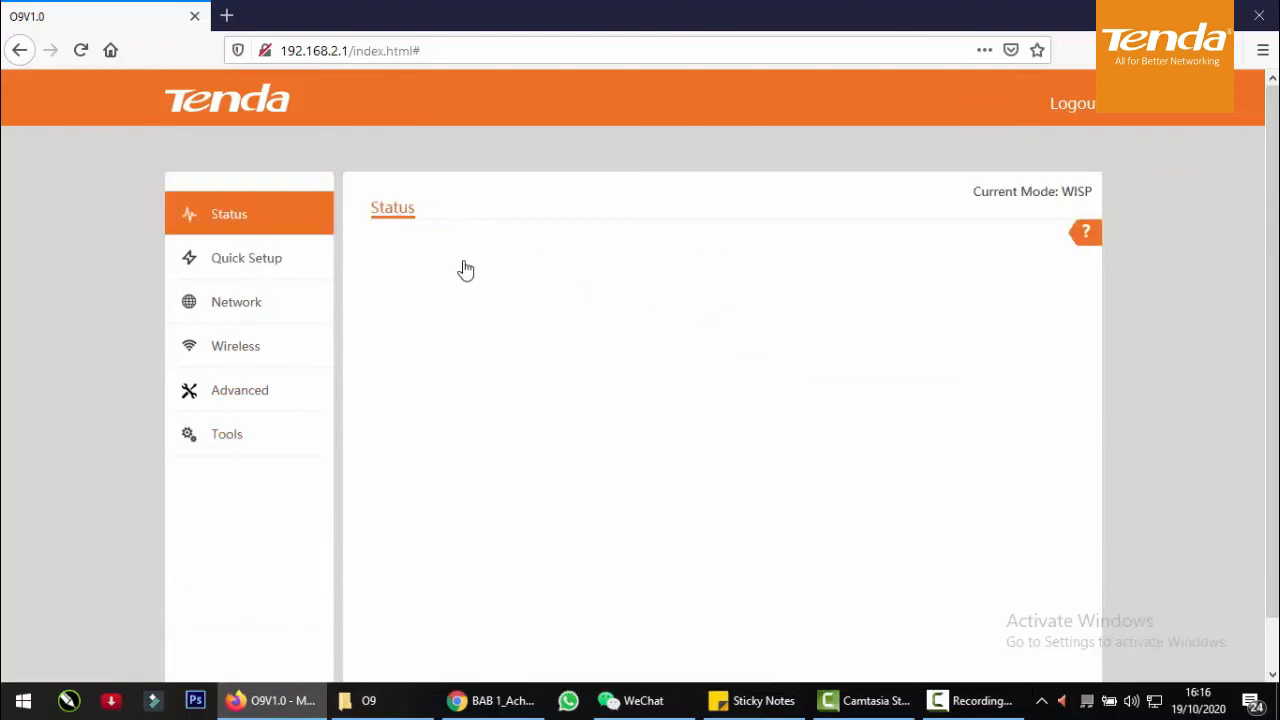